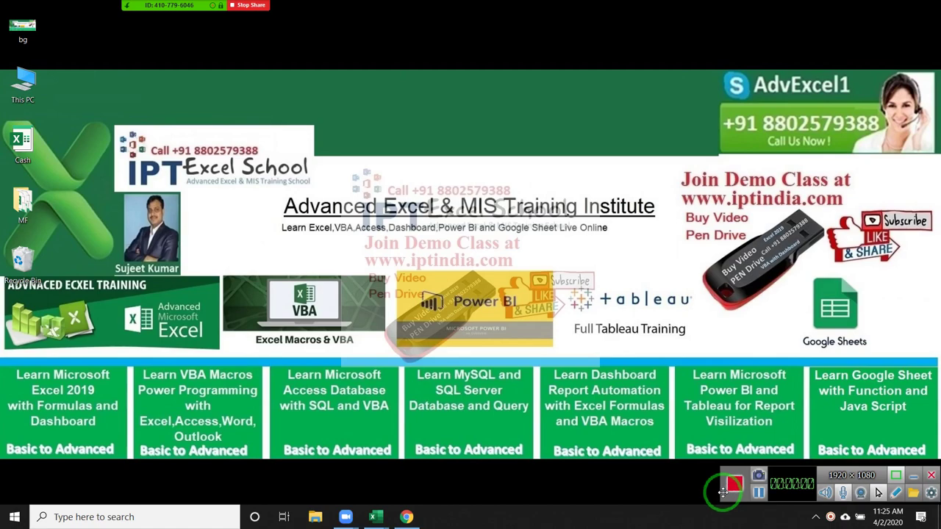
- Launch PowerPoint by searching 'pow' in the Windows Start menu
key("super")
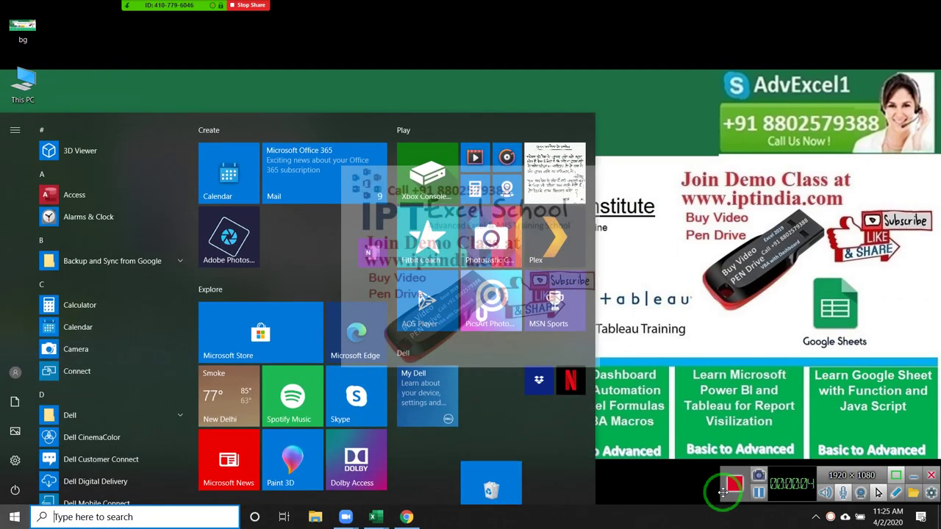
type("pow")
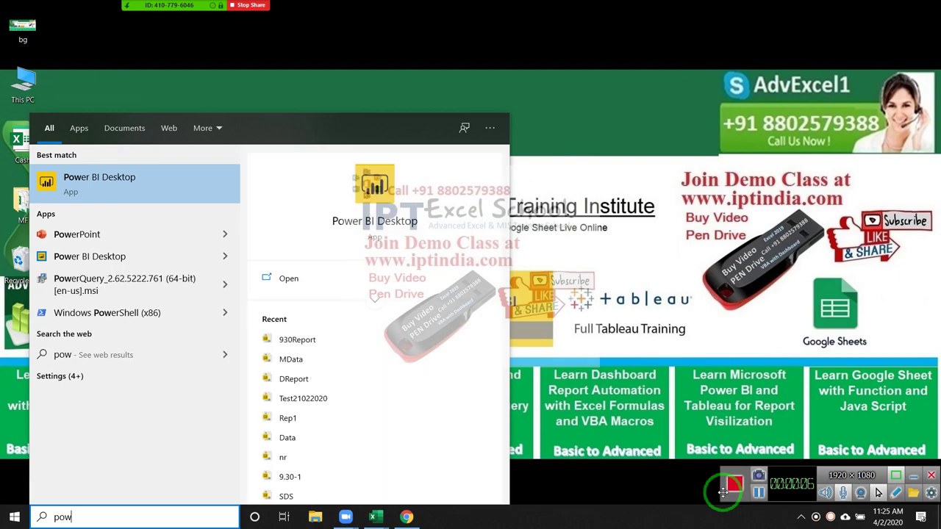
left_click(104, 232)
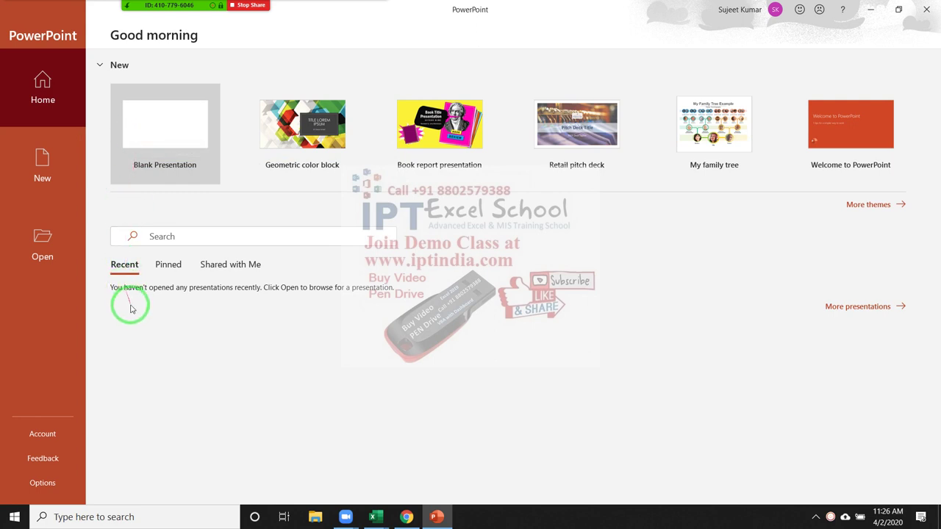
left_click(135, 353)
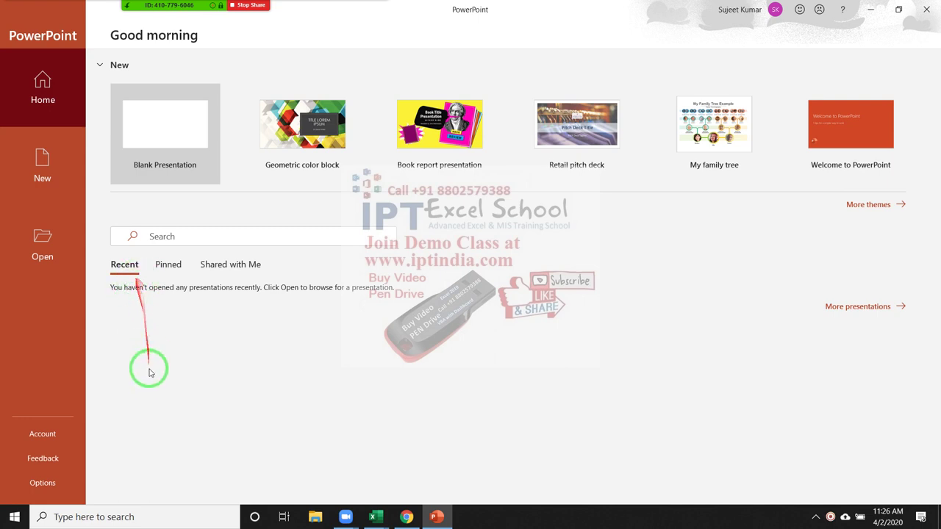
left_click_drag(146, 370, 163, 179)
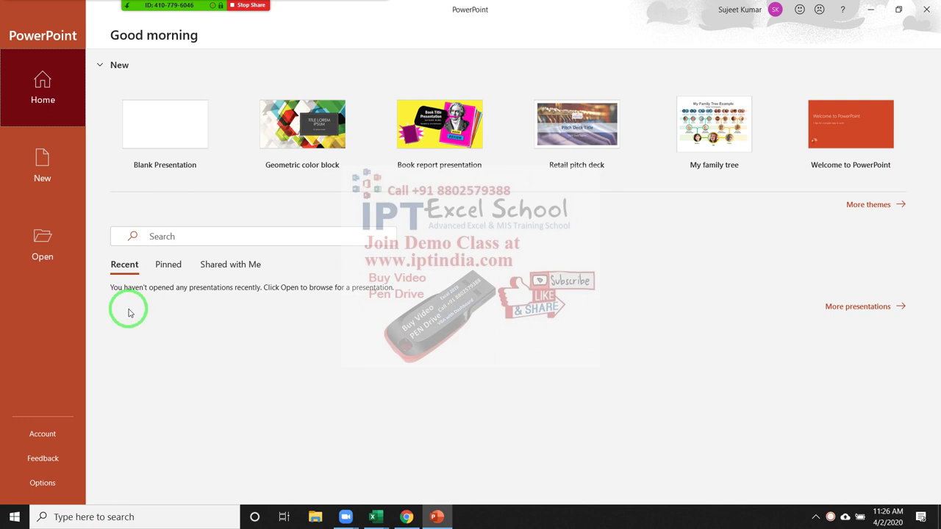
left_click_drag(148, 221, 147, 145)
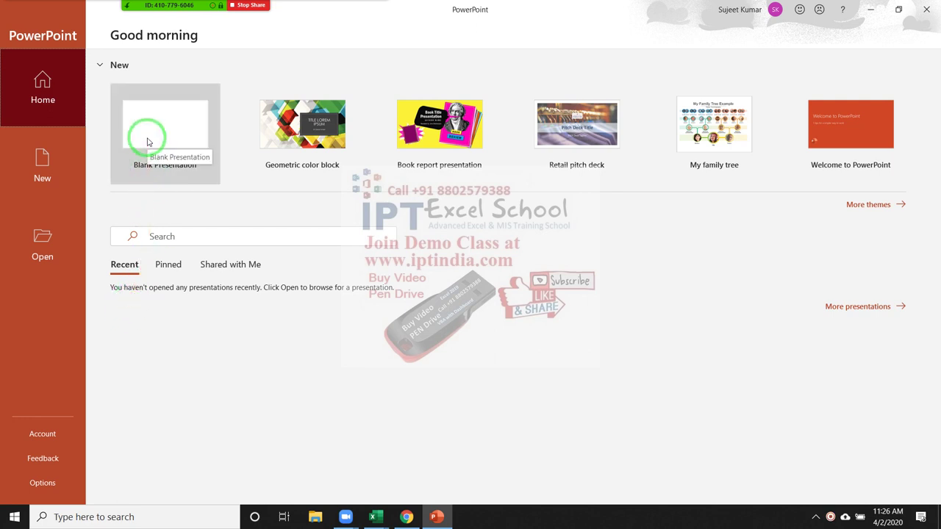
left_click(51, 163)
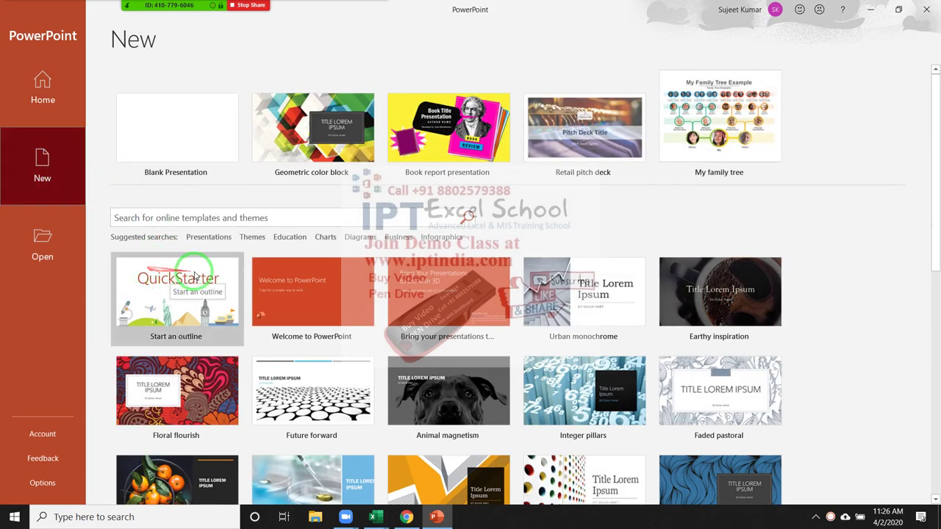
scroll(559, 331, "down", 5)
scroll(558, 344, "down", 3)
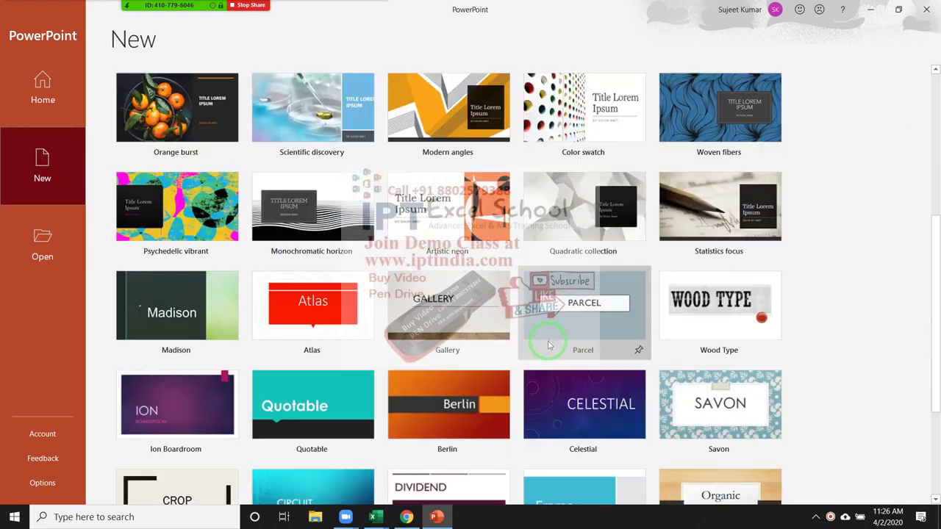
scroll(536, 335, "up", 6)
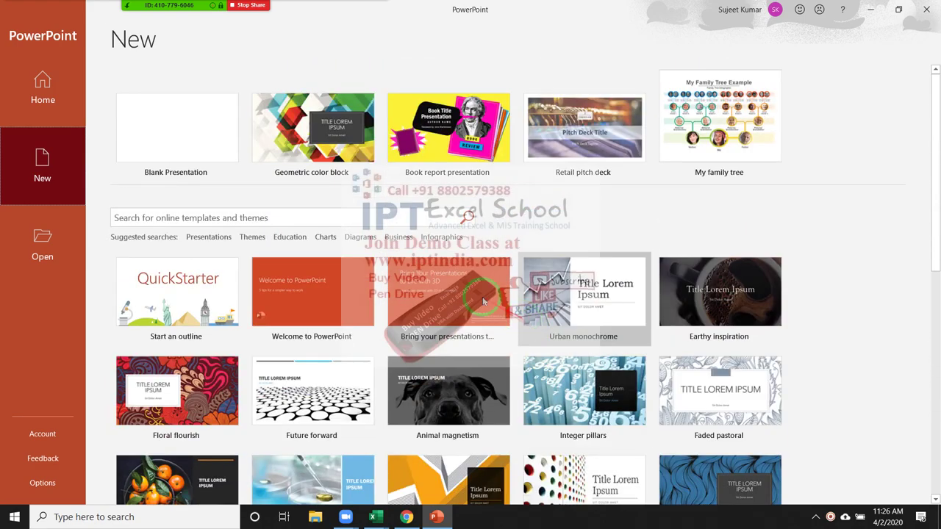
left_click(44, 234)
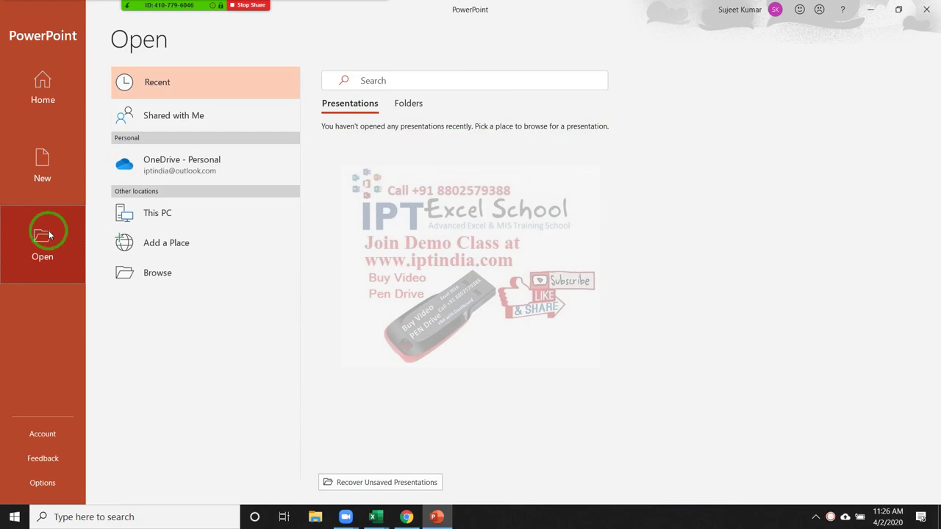
left_click(35, 145)
left_click(40, 112)
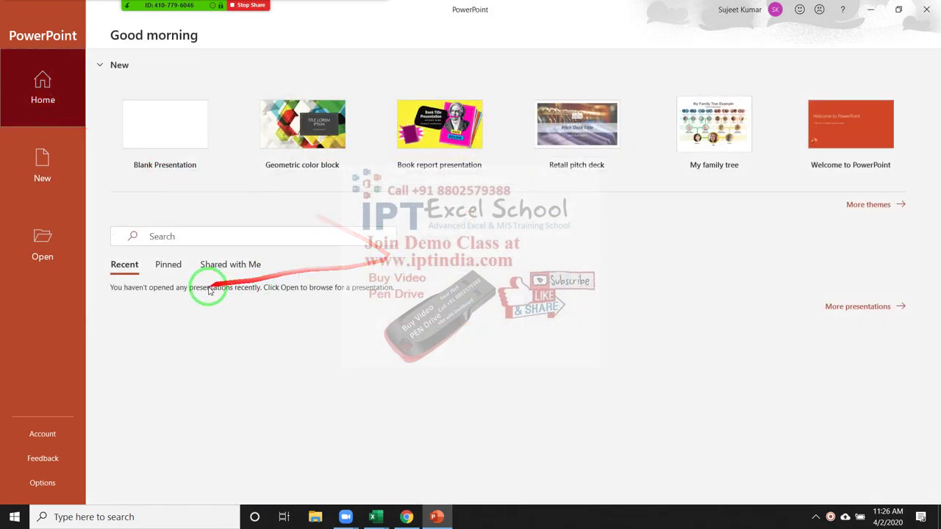
left_click(37, 233)
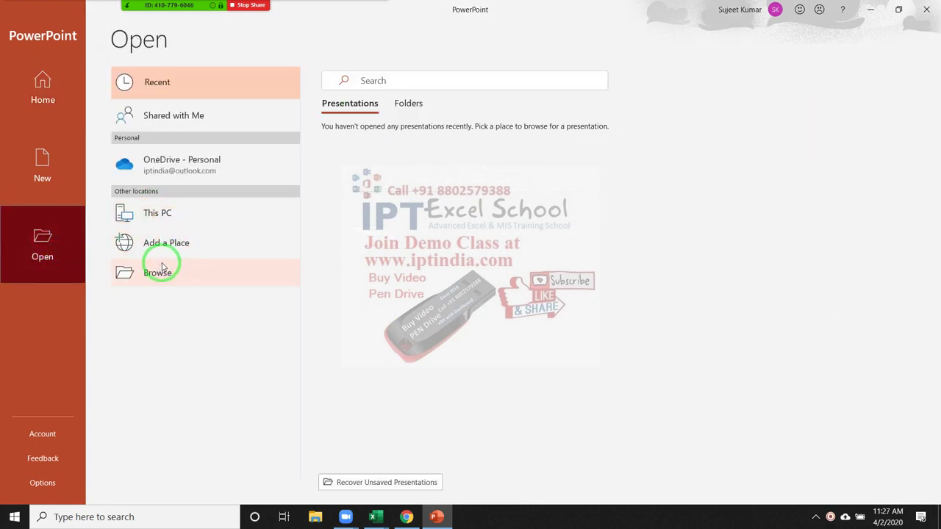
left_click(166, 265)
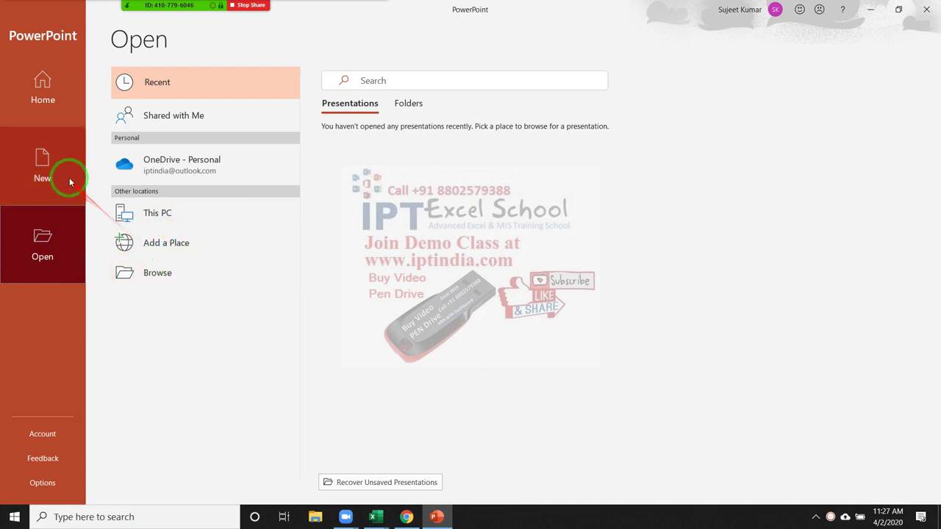
left_click(50, 114)
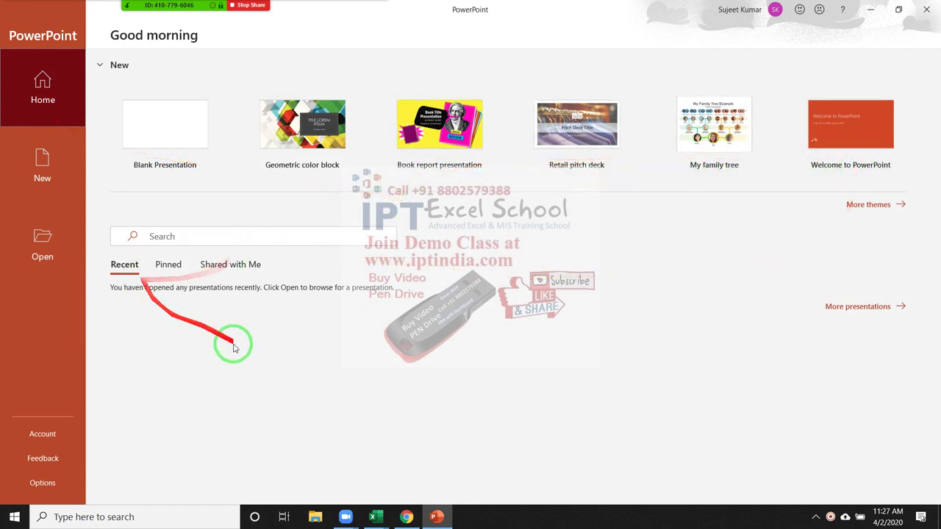
- Create a blank presentation and type 'das' into the title placeholder, erasing the last letter
left_click(161, 140)
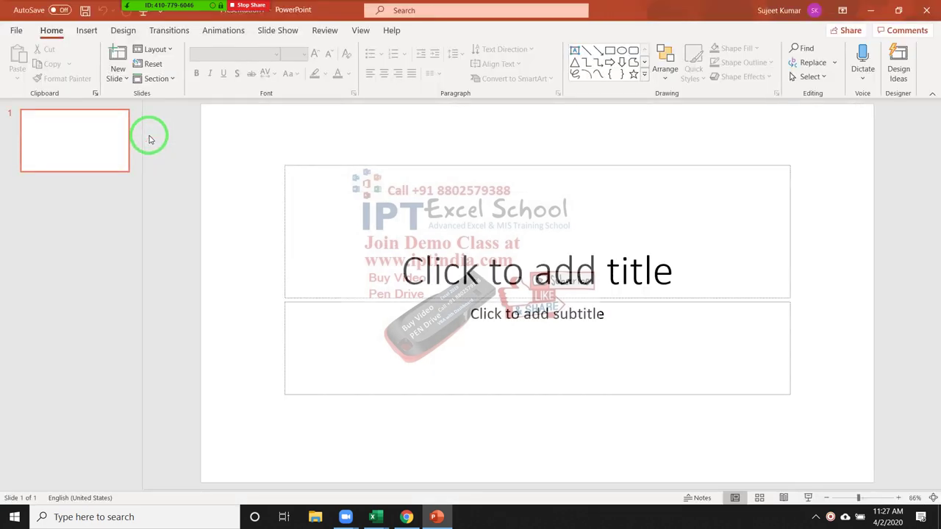
left_click(336, 237)
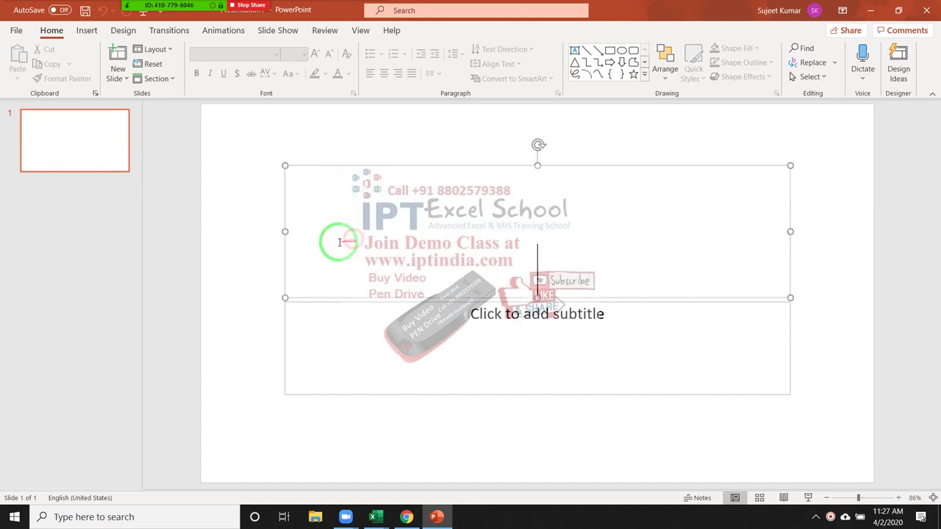
left_click(243, 237)
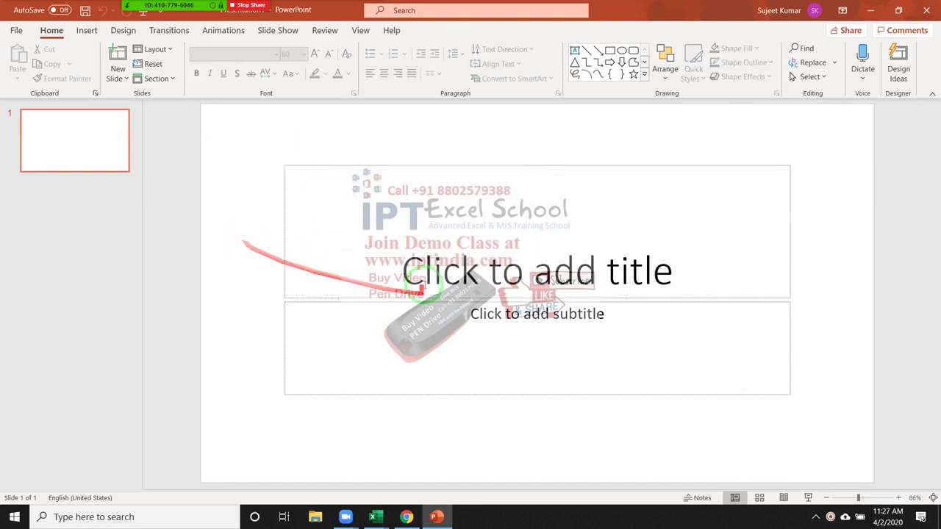
left_click(498, 273)
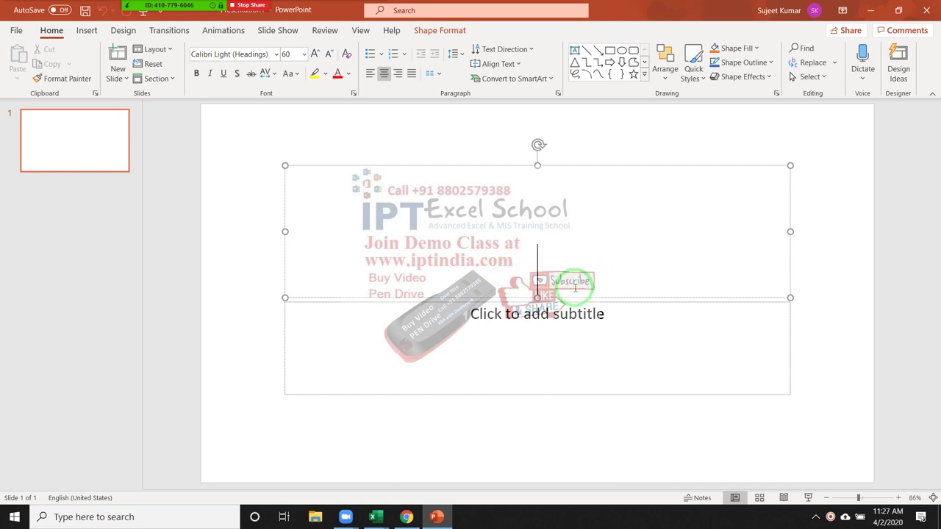
type("das")
key("BackSpace")
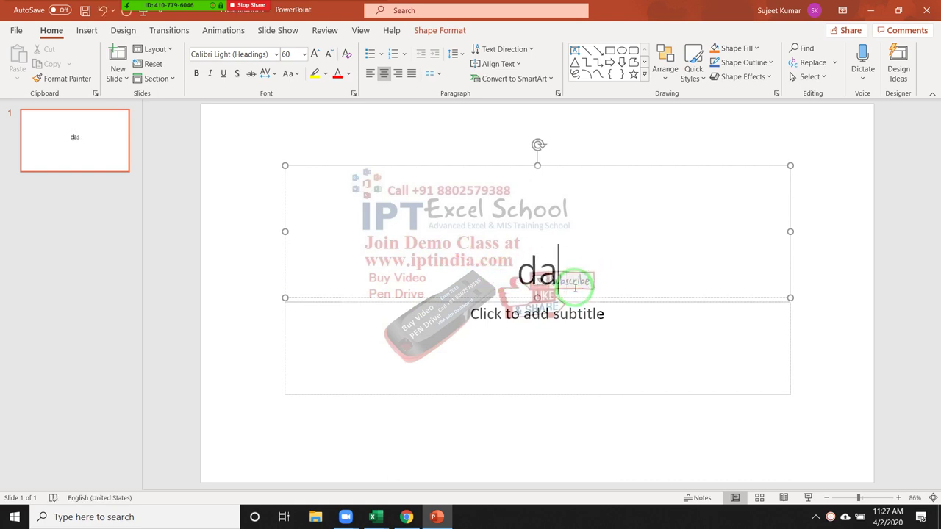
left_click(254, 242)
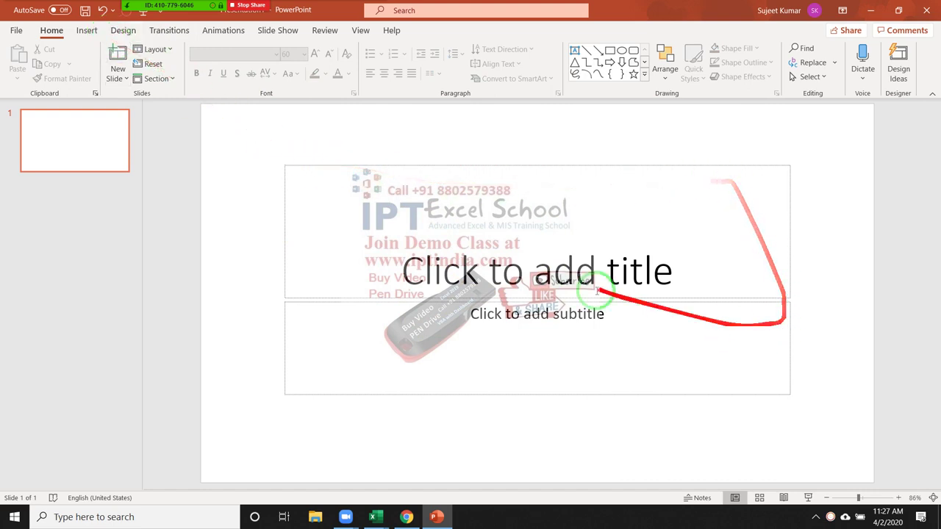
- Delete the title placeholder and then the subtitle placeholder from slide 1
left_click(484, 166)
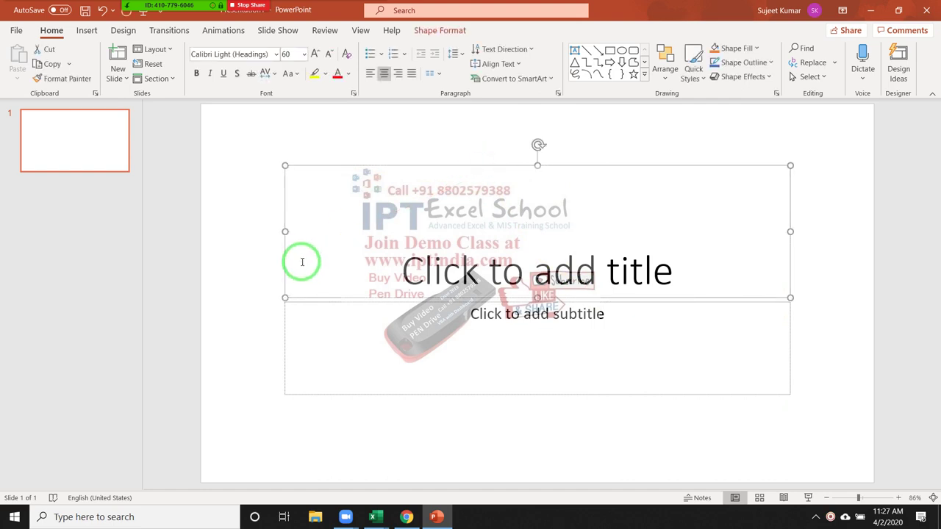
key("Delete")
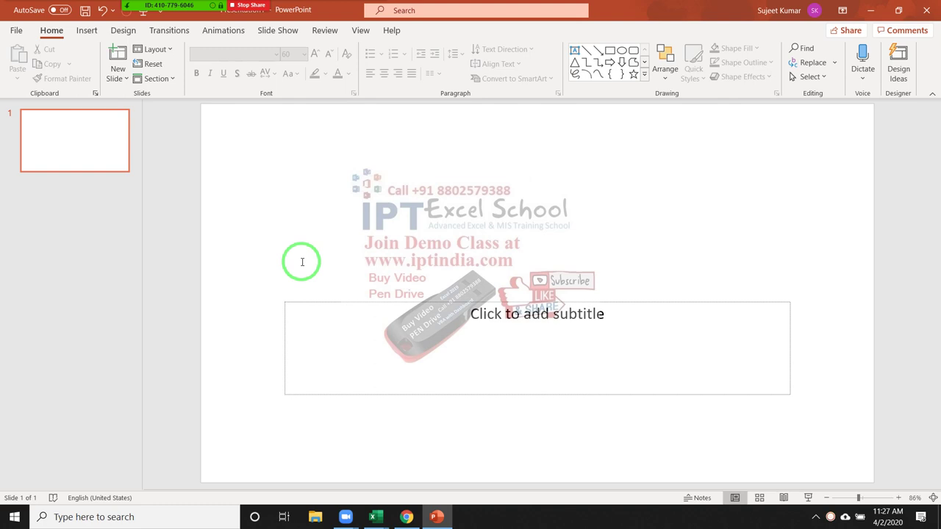
left_click(608, 301)
key("Delete")
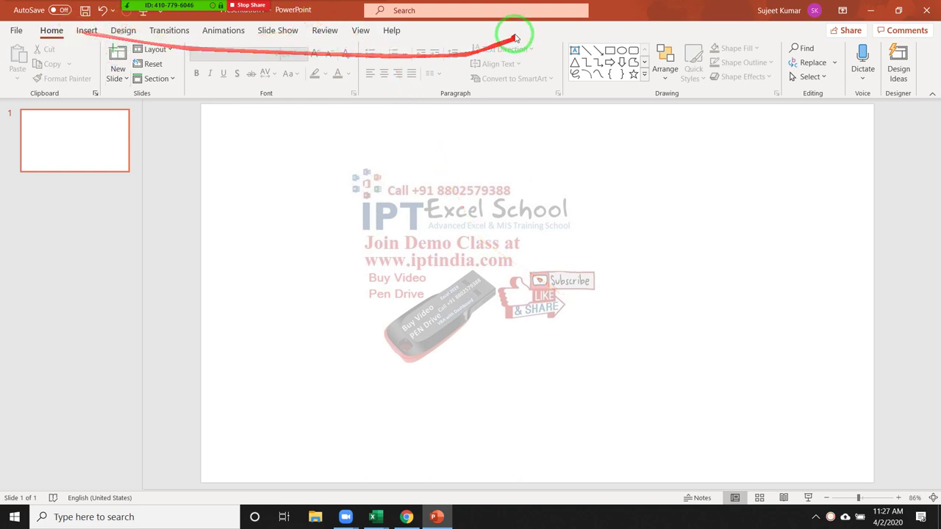
- Draw two text boxes on the slide, then discard the empty one
left_click(573, 50)
left_click_drag(424, 140, 623, 206)
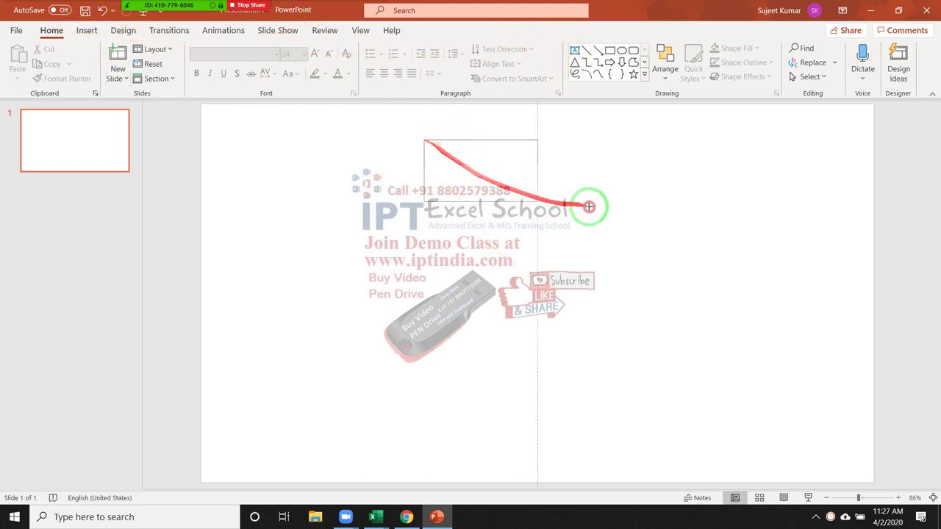
left_click(574, 50)
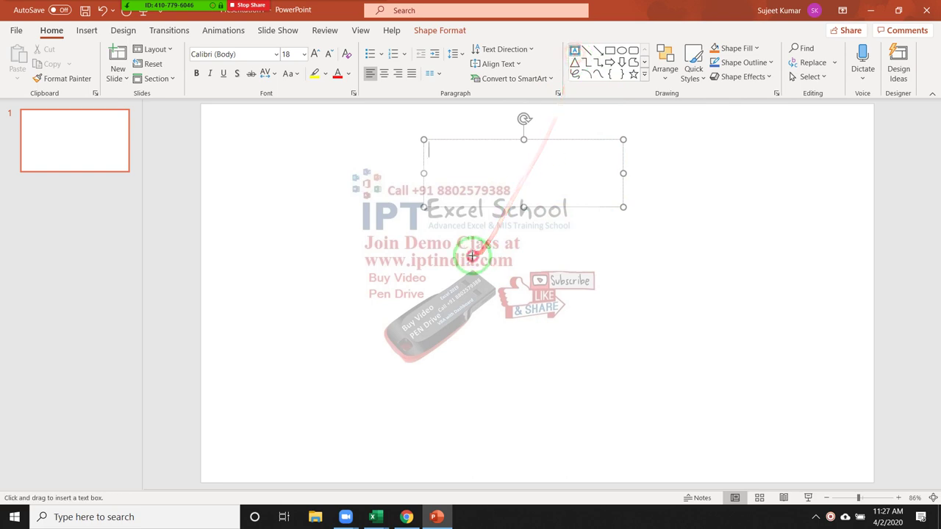
left_click_drag(472, 256, 630, 332)
left_click(553, 381)
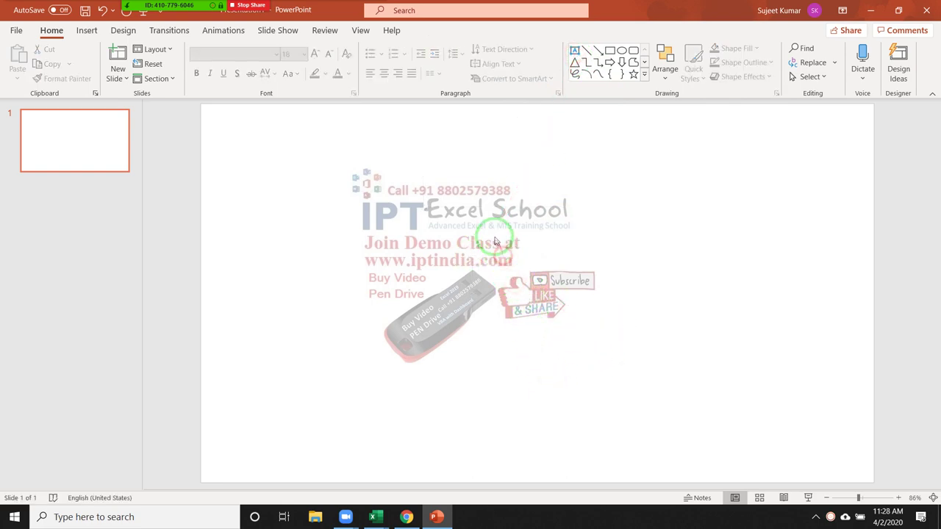
- Use the Select Objects tool to drag-select everything on the slide
left_click_drag(365, 136, 737, 429)
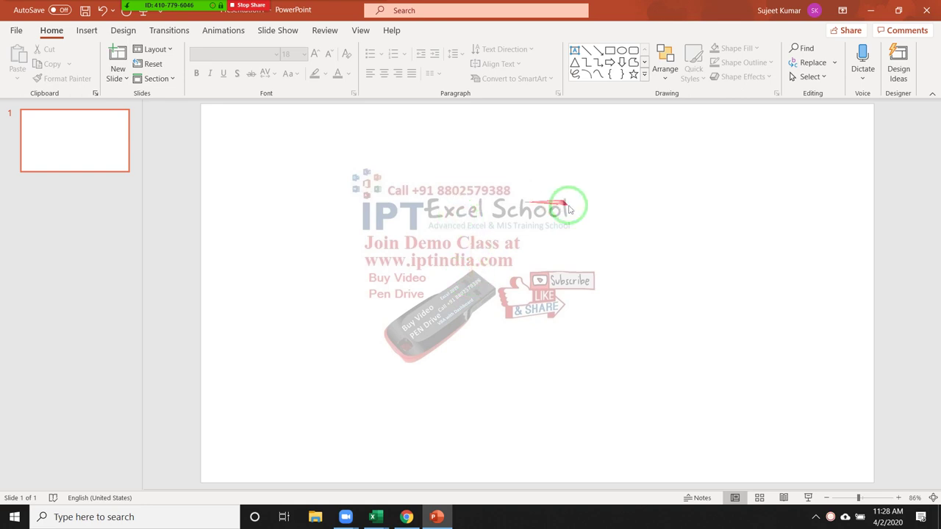
left_click(824, 77)
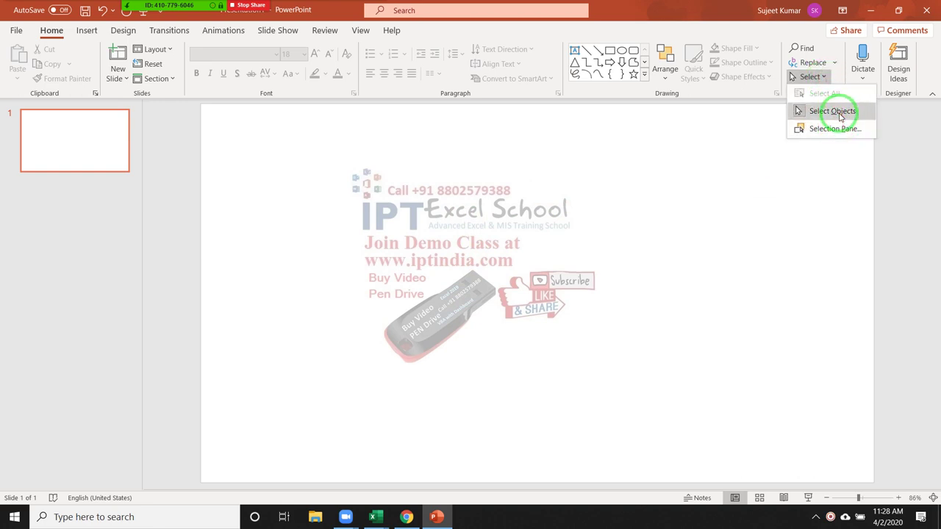
left_click(838, 112)
left_click_drag(256, 121, 834, 447)
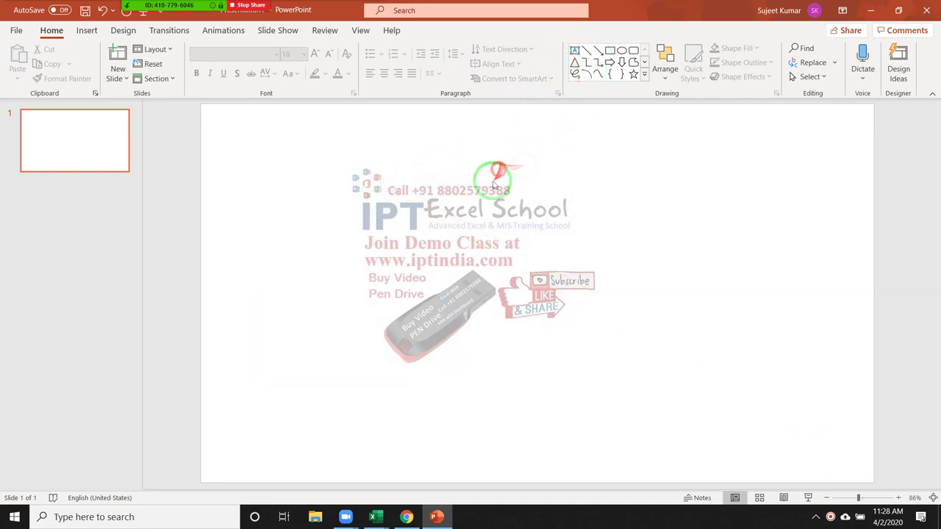
- Draw a blue rectangle near the top of the slide and delete it
left_click(611, 53)
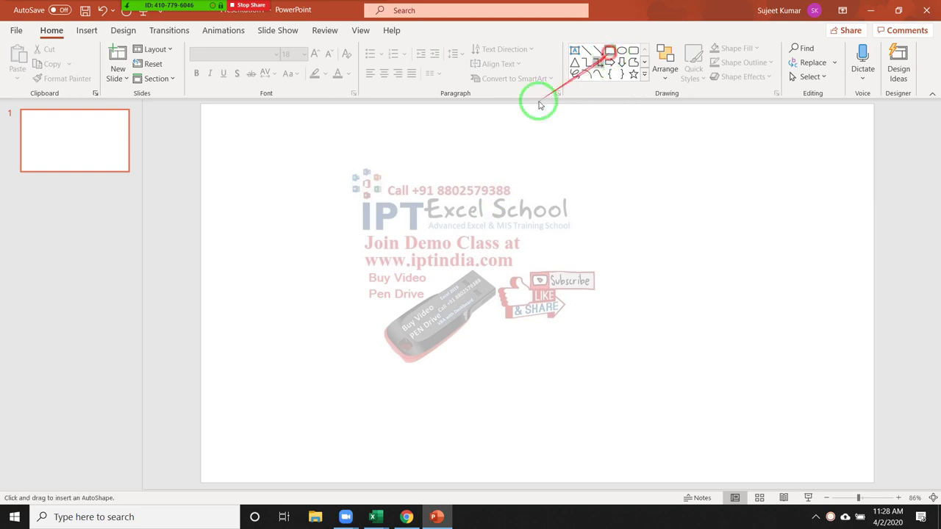
left_click_drag(431, 128, 637, 207)
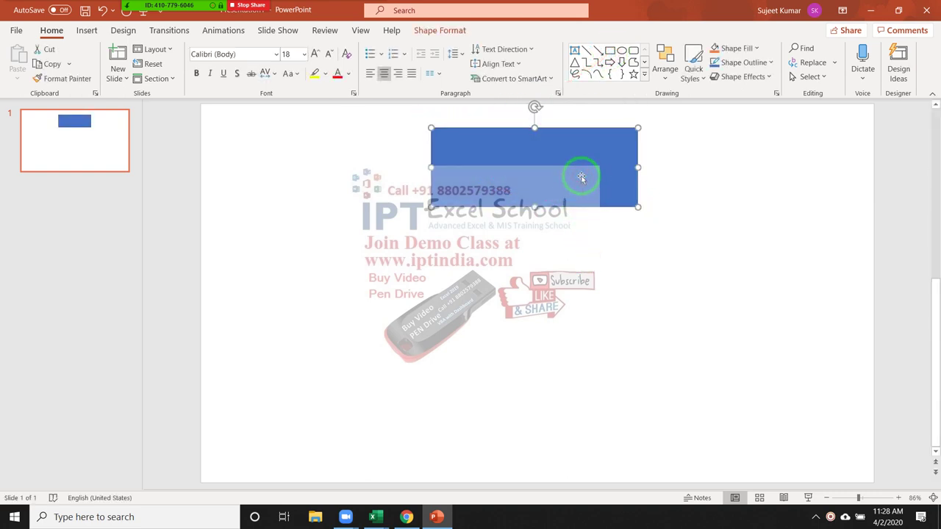
key("Delete")
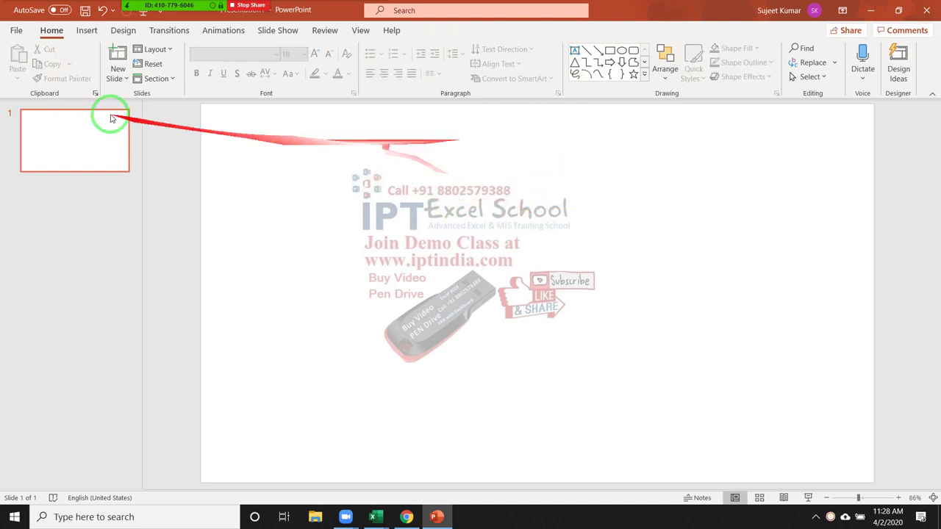
left_click(17, 31)
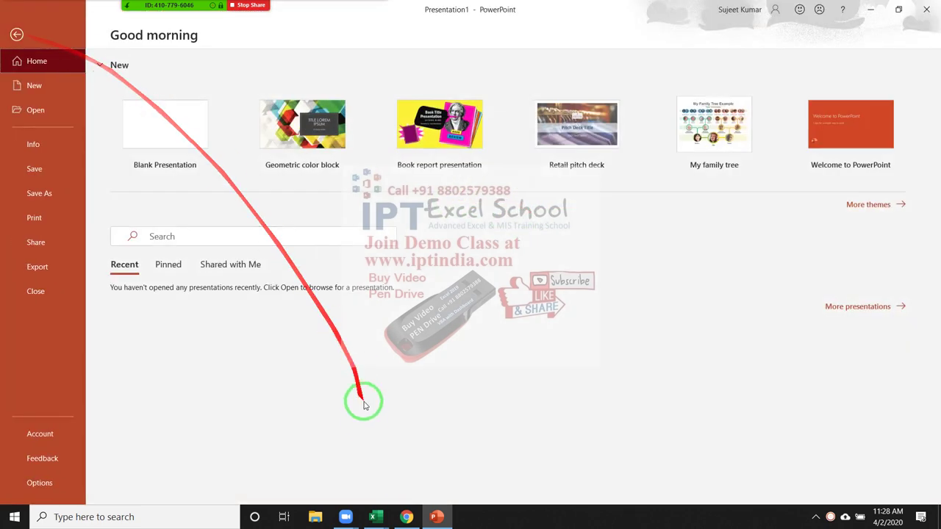
- Save to Documents under the file name PPT1 as a PowerPoint Presentation
left_click(72, 179)
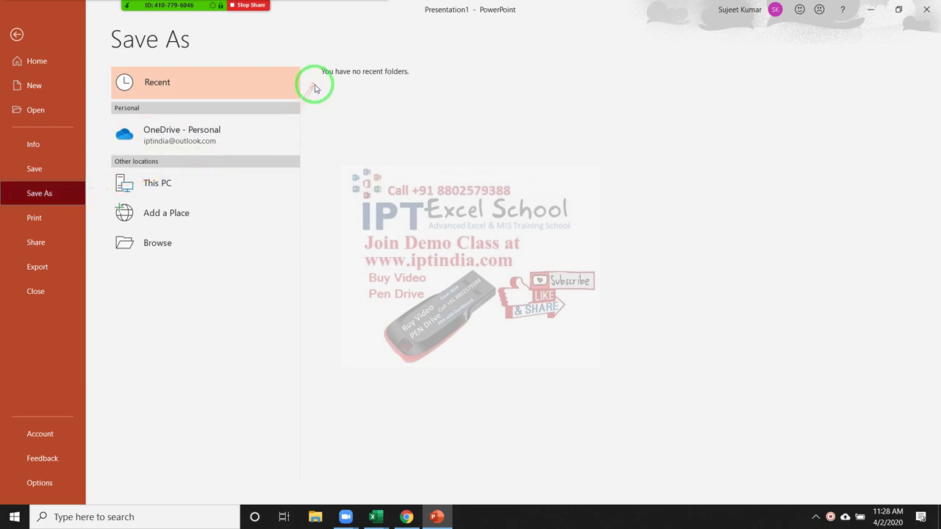
left_click(172, 255)
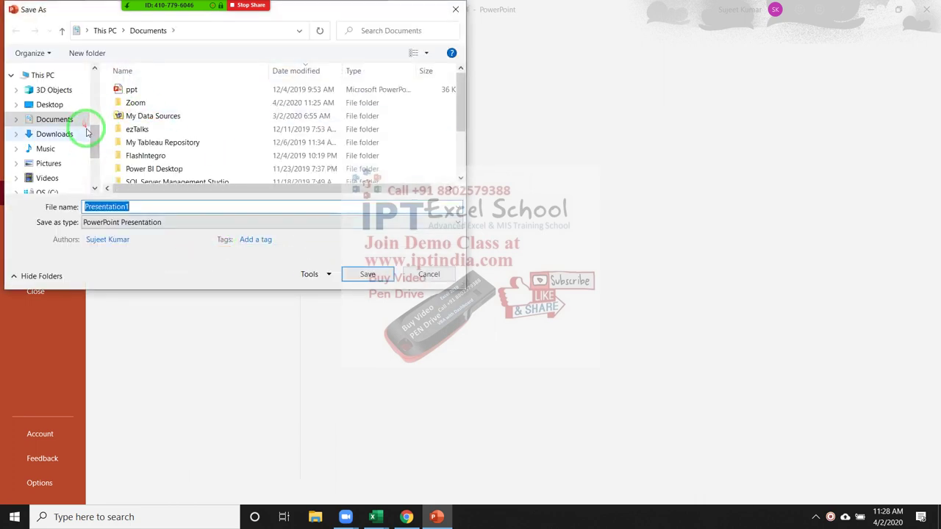
left_click_drag(134, 207, 82, 201)
type("pp")
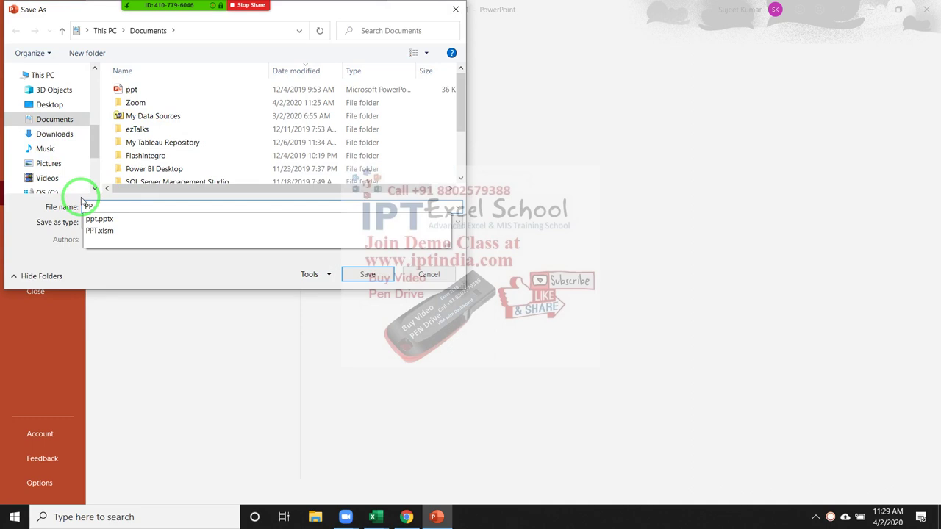
type("1")
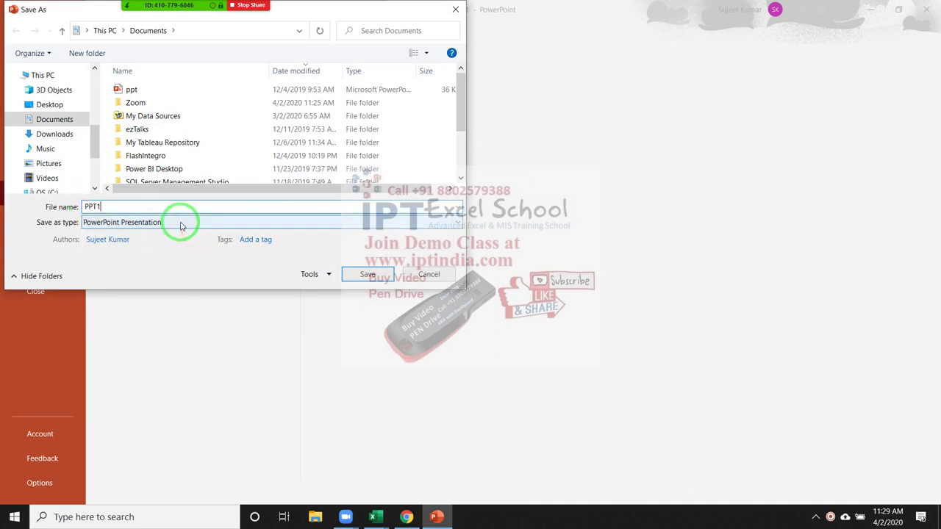
left_click(181, 224)
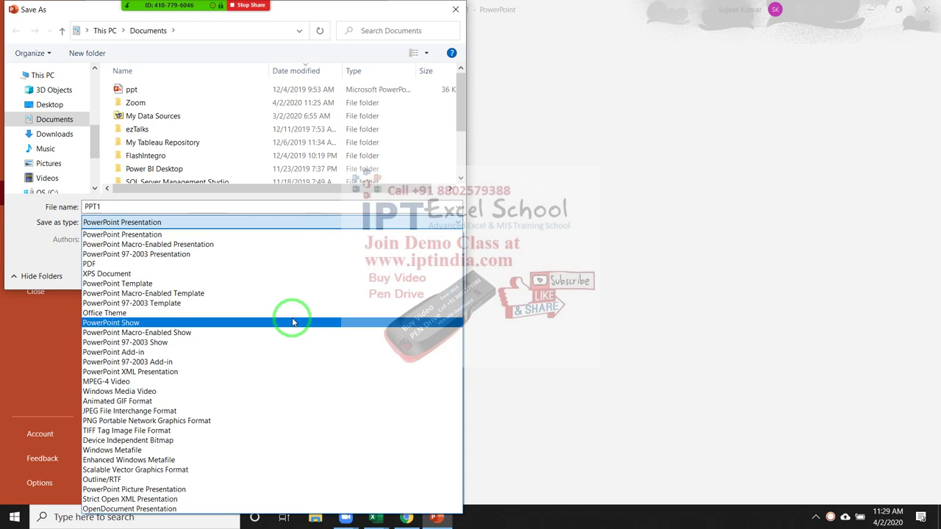
left_click(260, 234)
- Save PPT1, confirm it appears under Recent in File > Open, then close PowerPoint
left_click(368, 276)
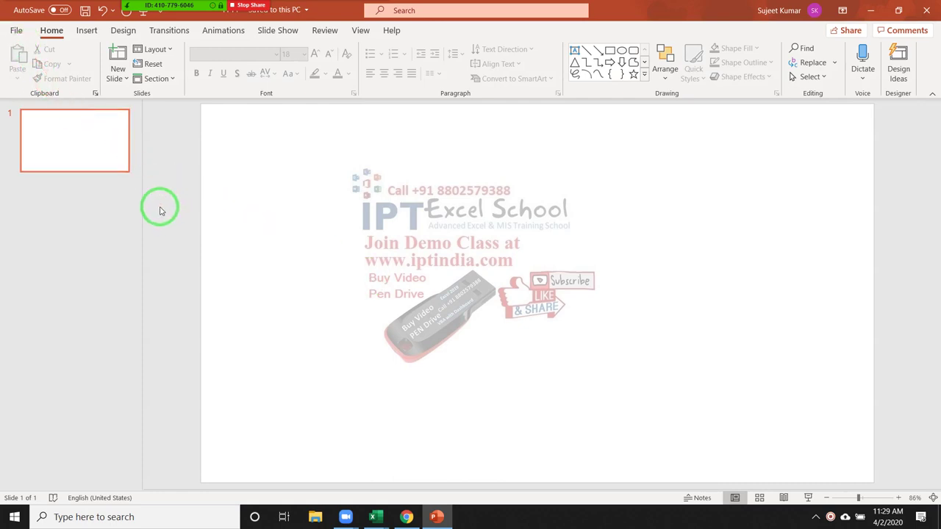
left_click(16, 30)
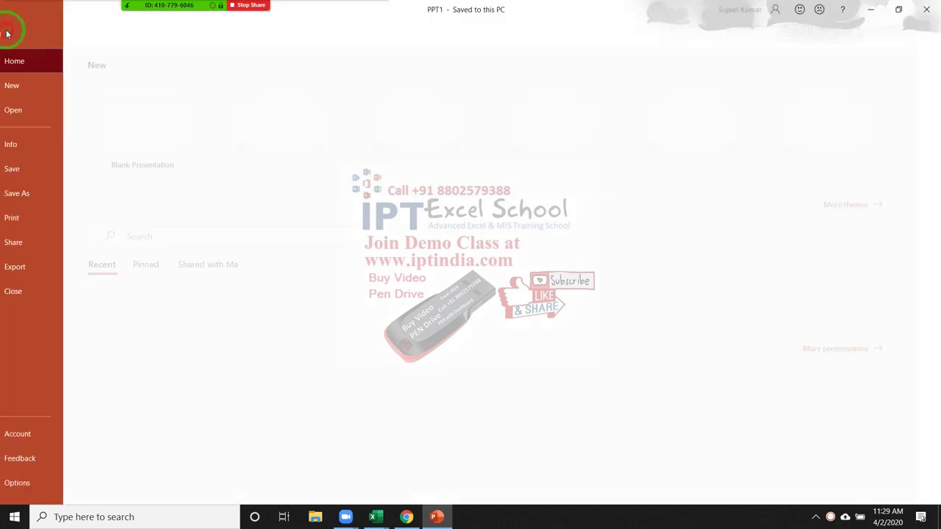
left_click(37, 111)
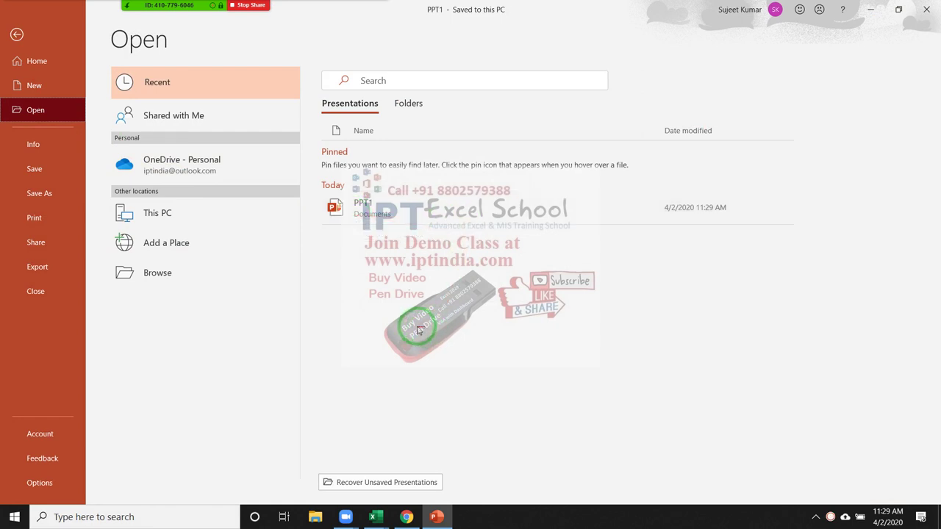
left_click(927, 9)
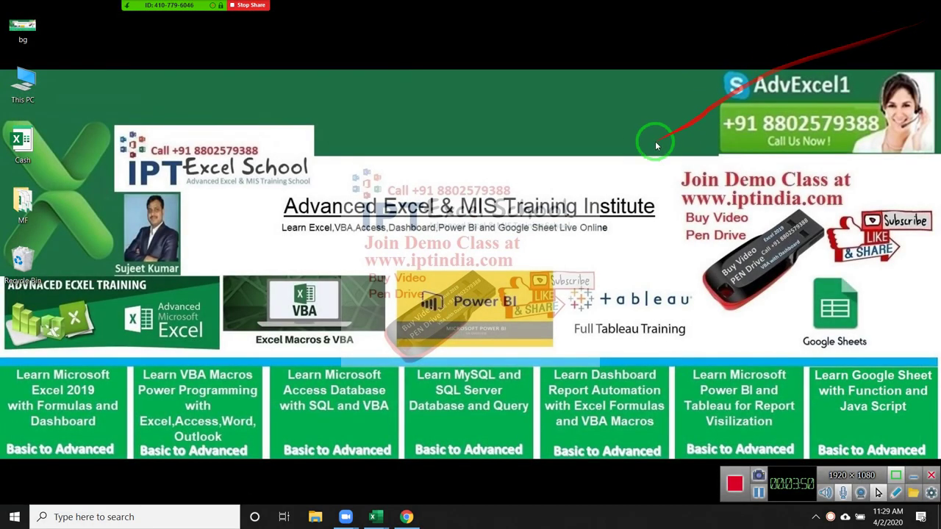
- Relaunch PowerPoint from Start search and reopen PPT1 from the Recent list
key("super")
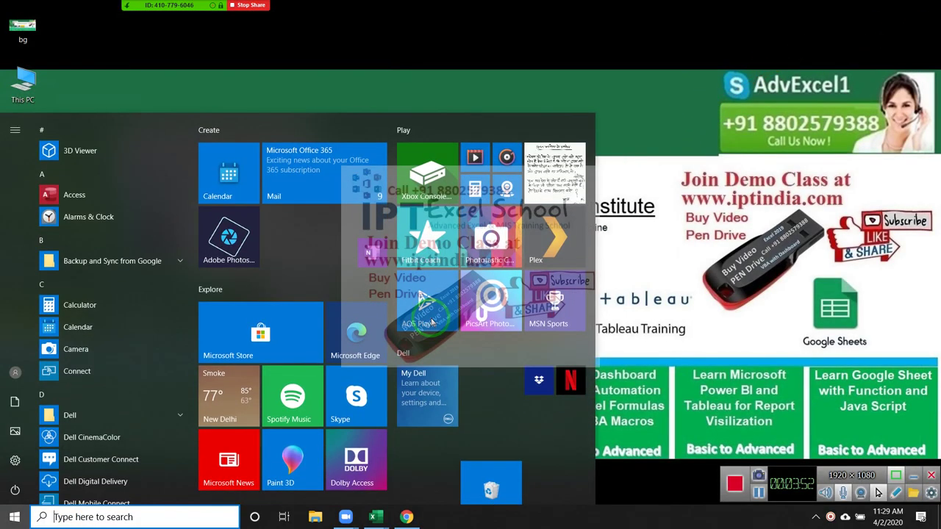
type("p")
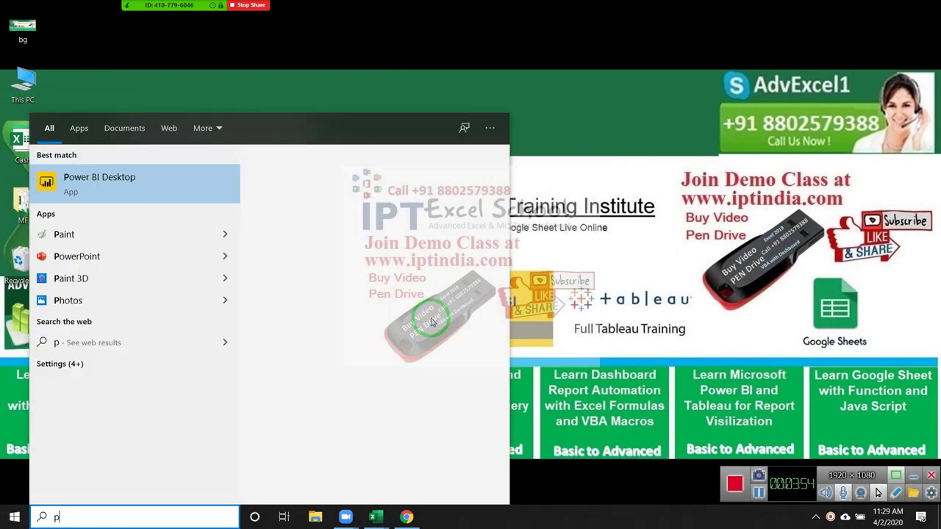
left_click(53, 259)
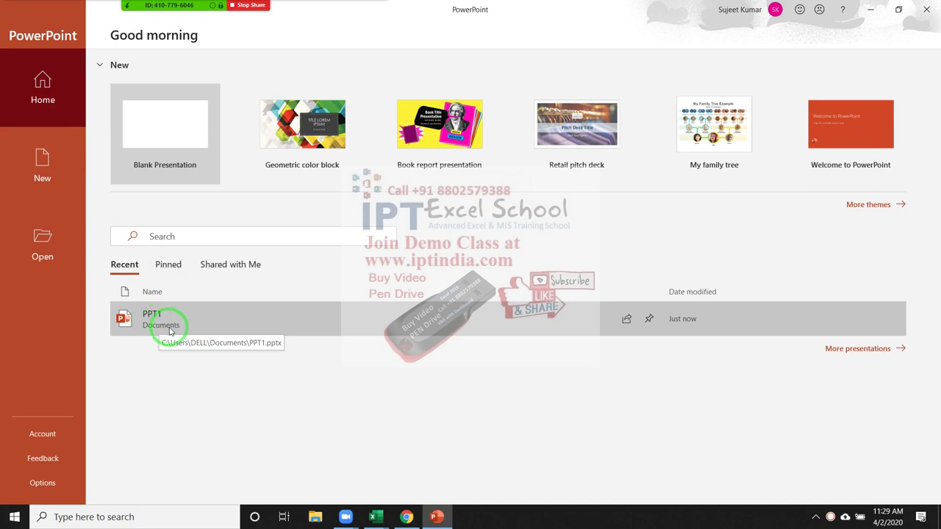
left_click(173, 329)
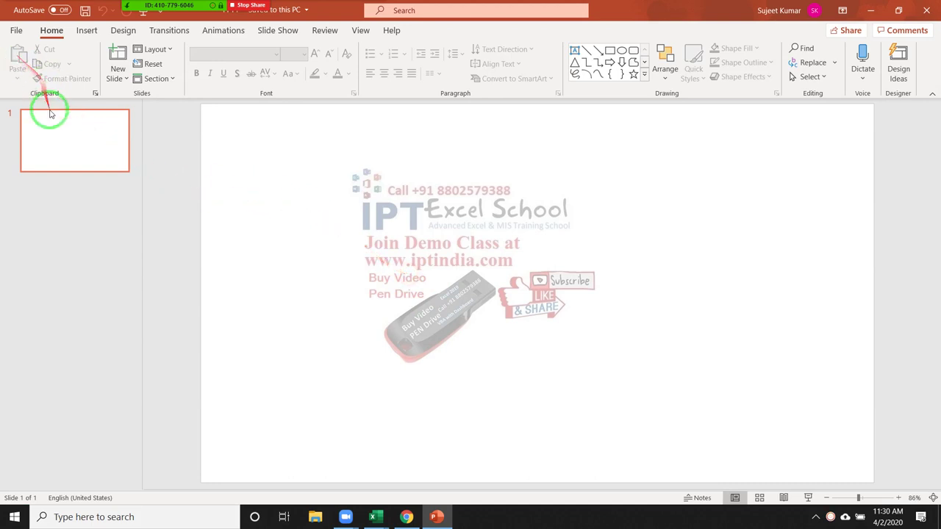
left_click(65, 130)
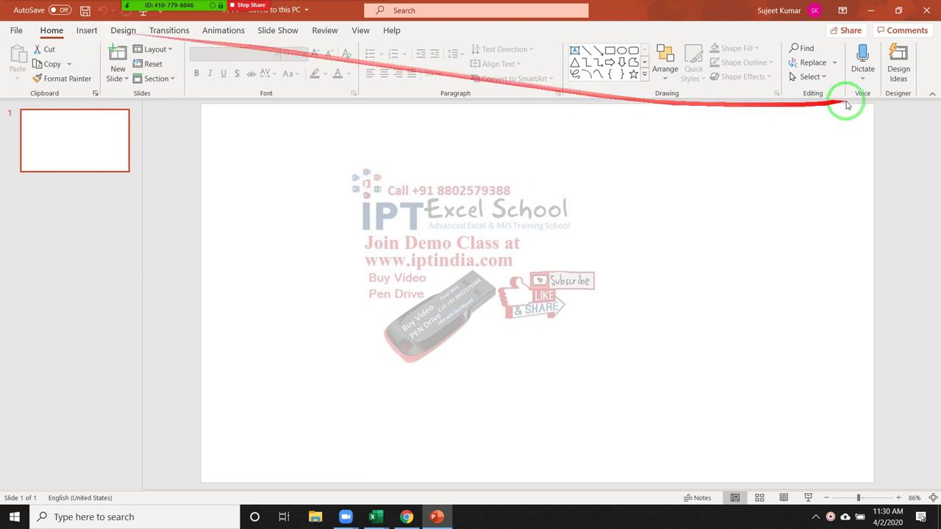
left_click(896, 71)
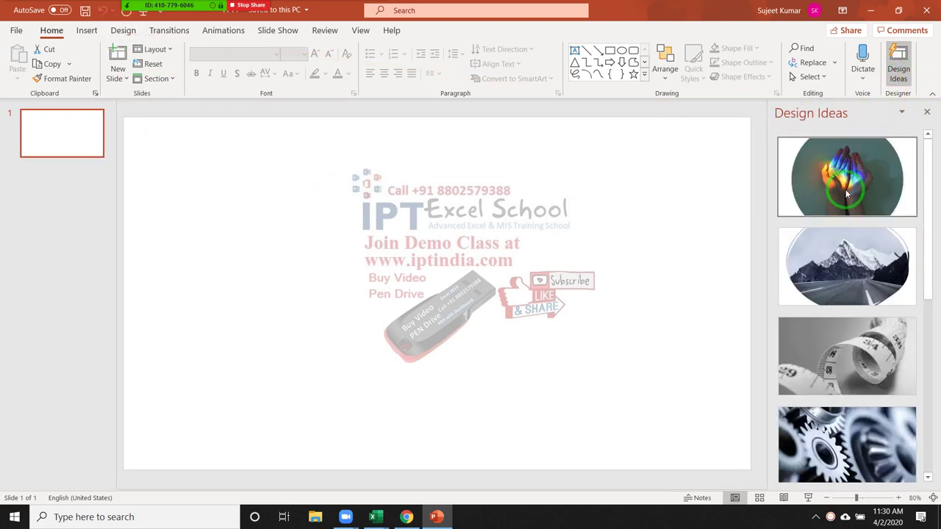
scroll(890, 356, "down", 5)
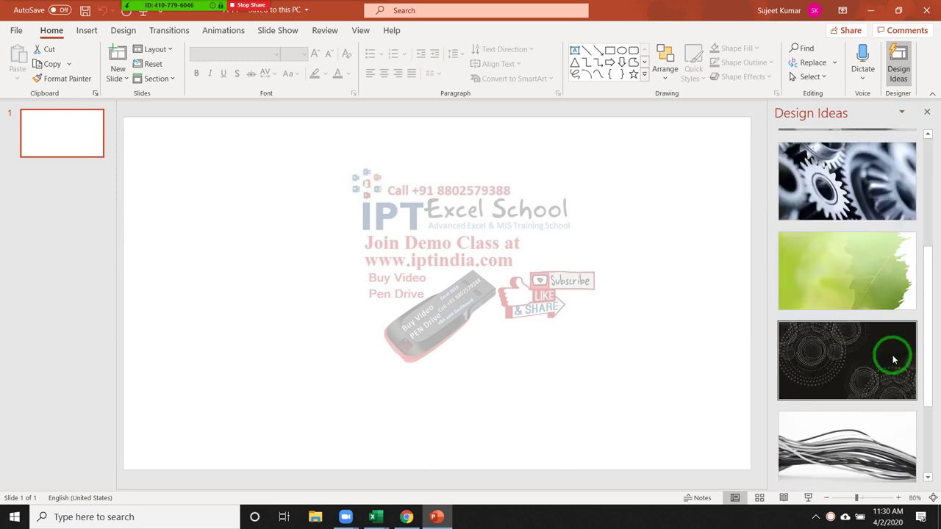
scroll(894, 359, "down", 3)
scroll(894, 359, "up", 8)
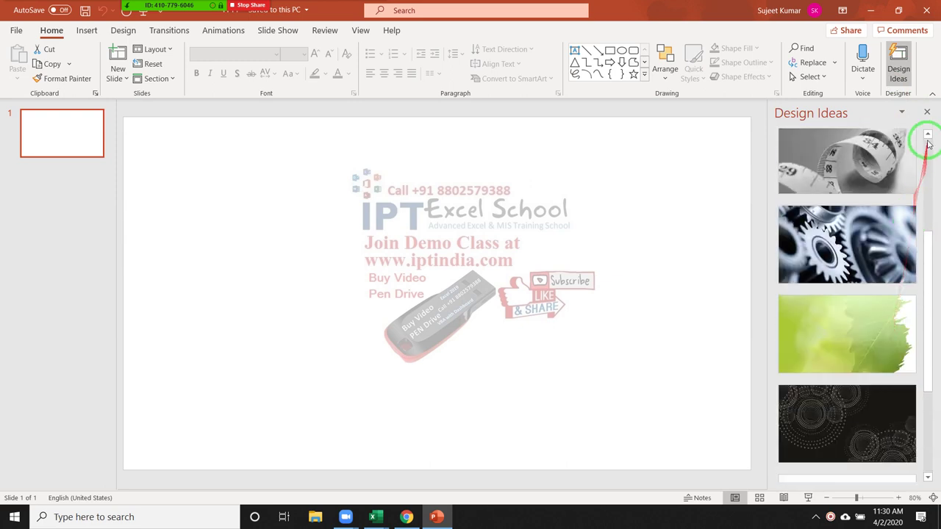
left_click(926, 112)
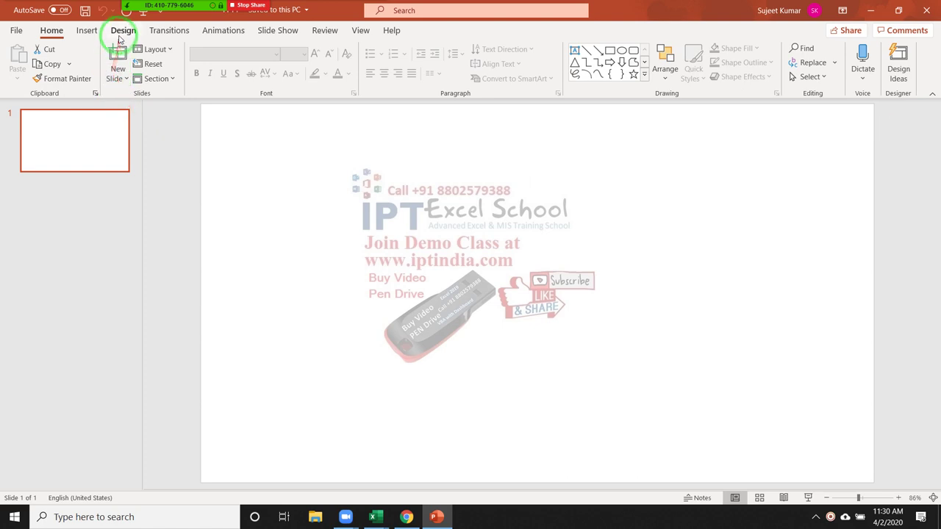
- Apply the pale green Wisp theme from the Design tab's expanded themes gallery
left_click(121, 33)
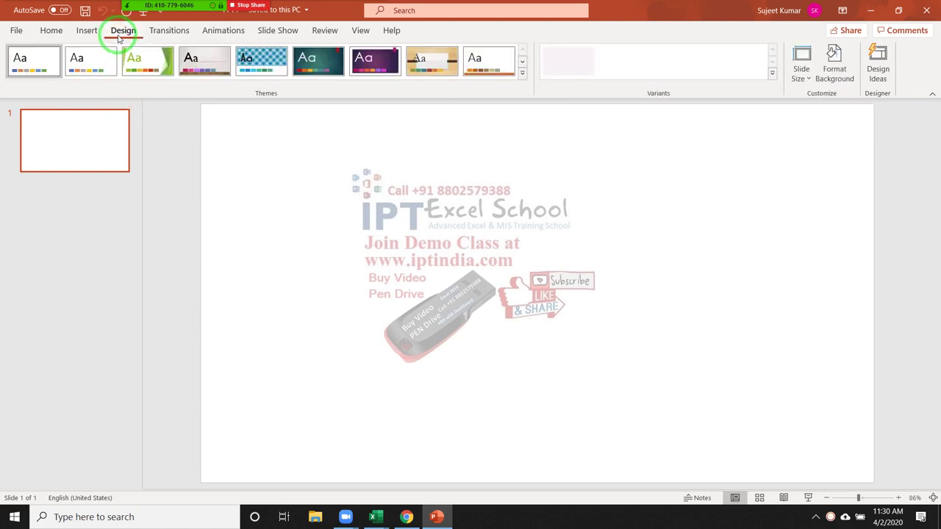
left_click(49, 30)
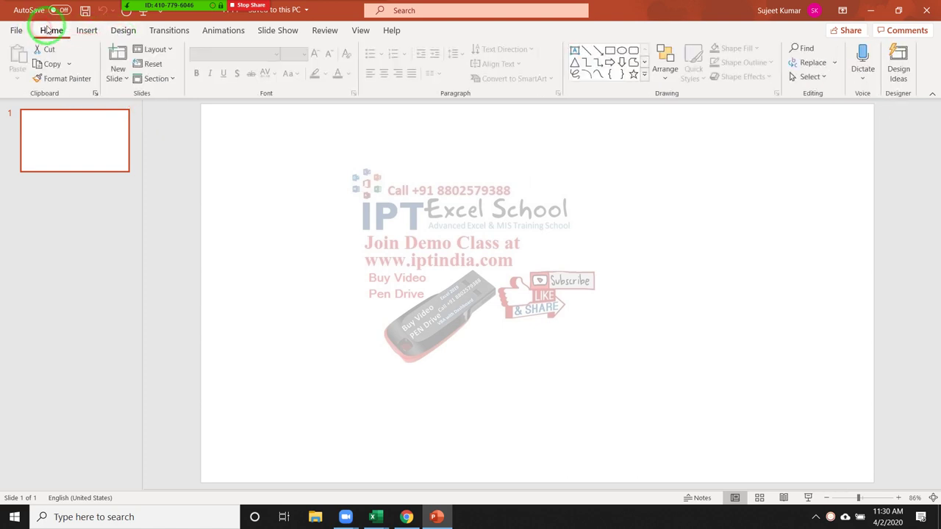
left_click(150, 20)
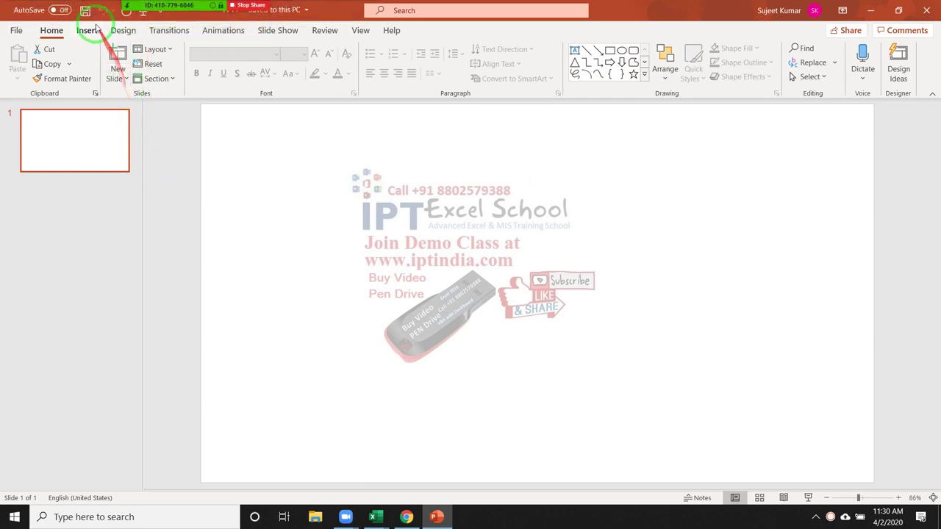
left_click(117, 33)
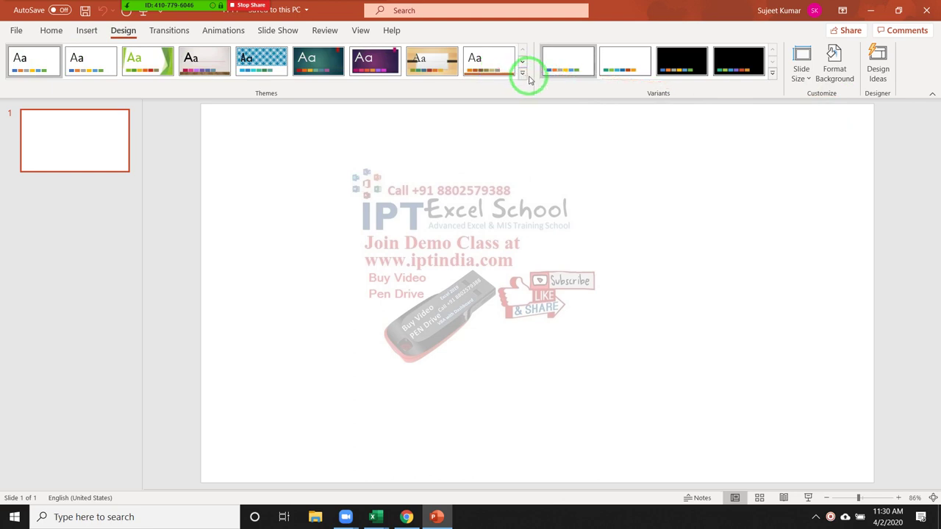
left_click(522, 74)
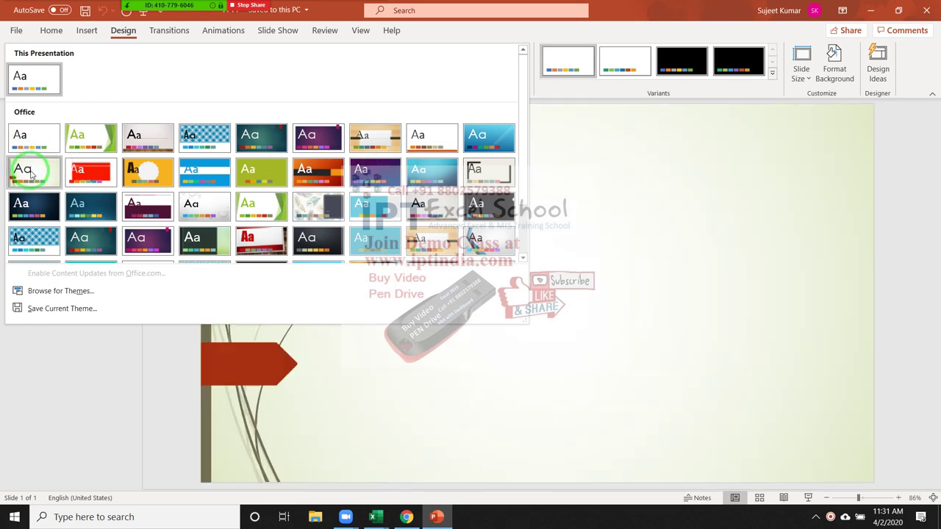
left_click(25, 168)
mouse_move(342, 504)
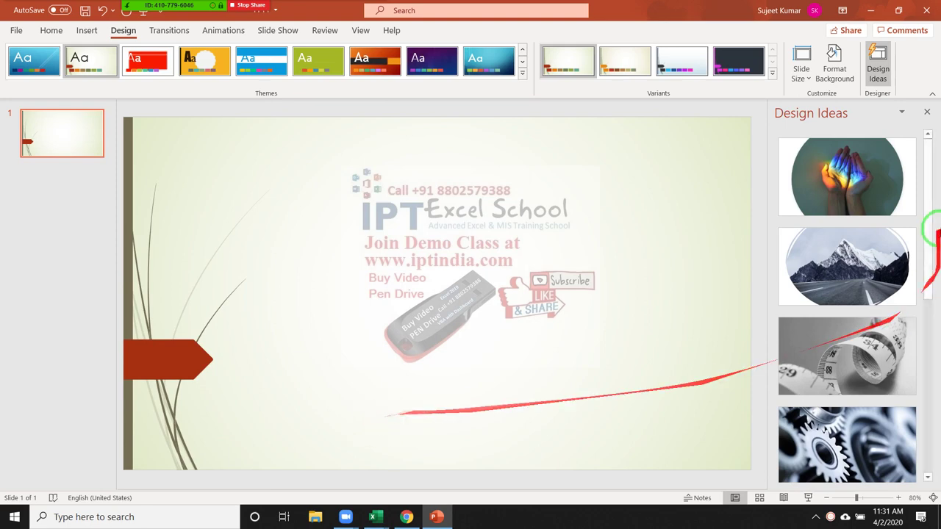
- Close Design Ideas and preview the Variants colour palettes without applying any
left_click(927, 114)
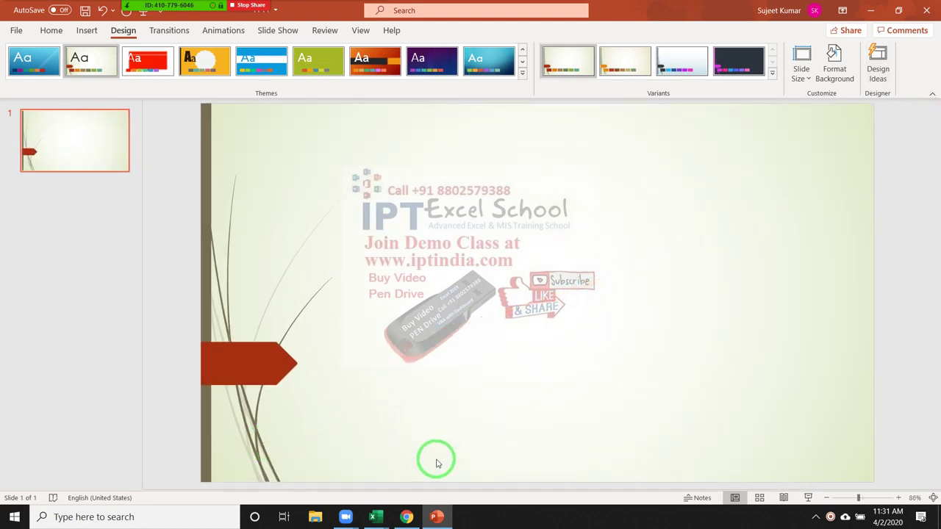
left_click(772, 72)
mouse_move(754, 91)
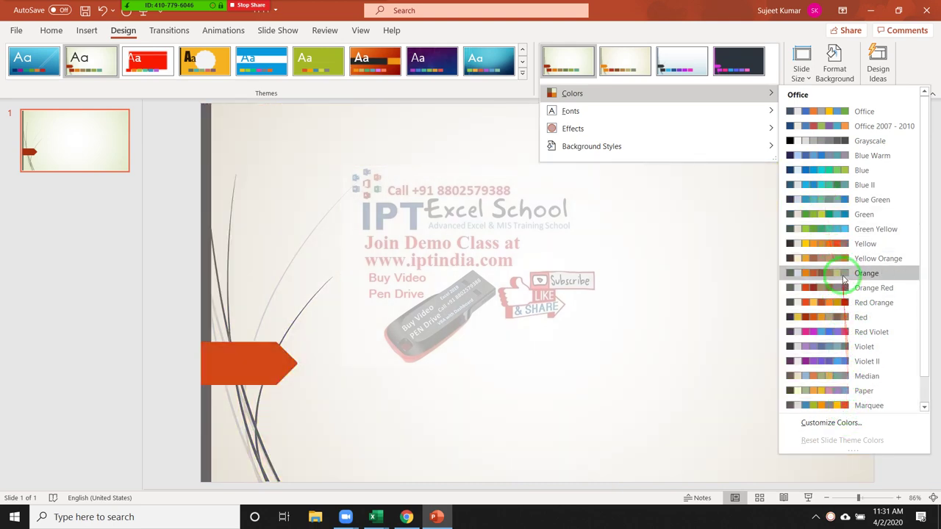
scroll(825, 189, "down", 1)
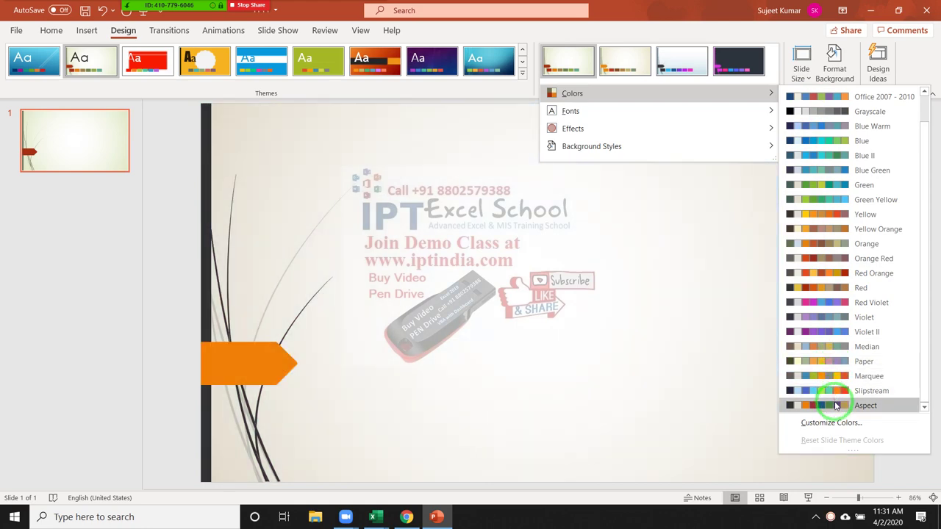
left_click(610, 332)
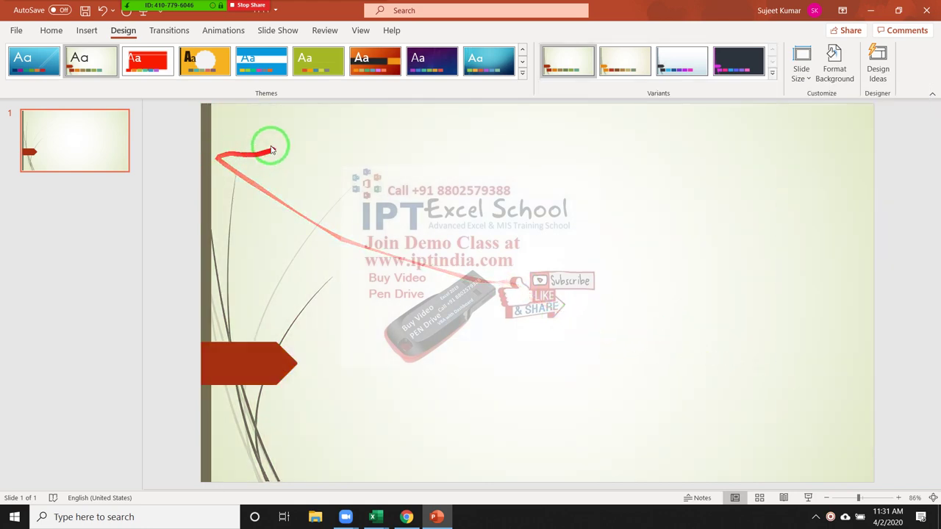
- View PPT1's Info, Print and Share pages in the File backstage, then close Share
left_click(48, 31)
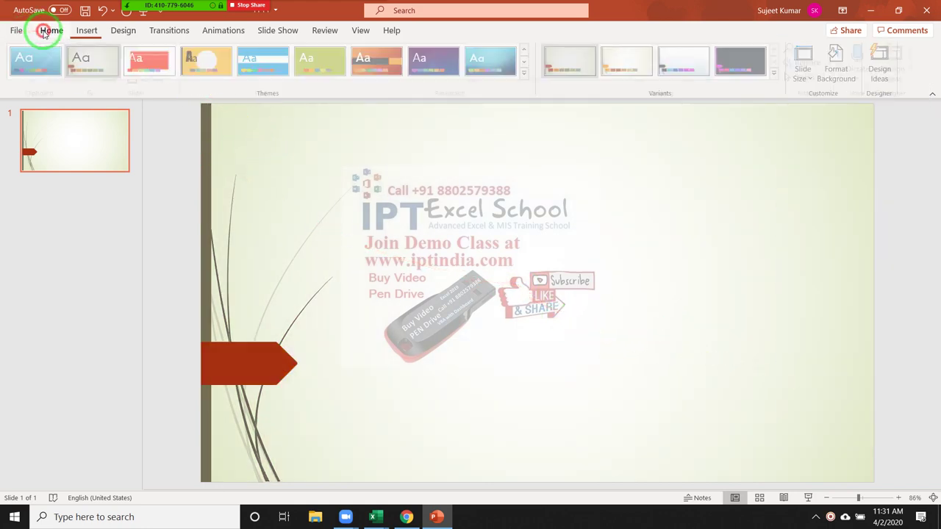
left_click(16, 31)
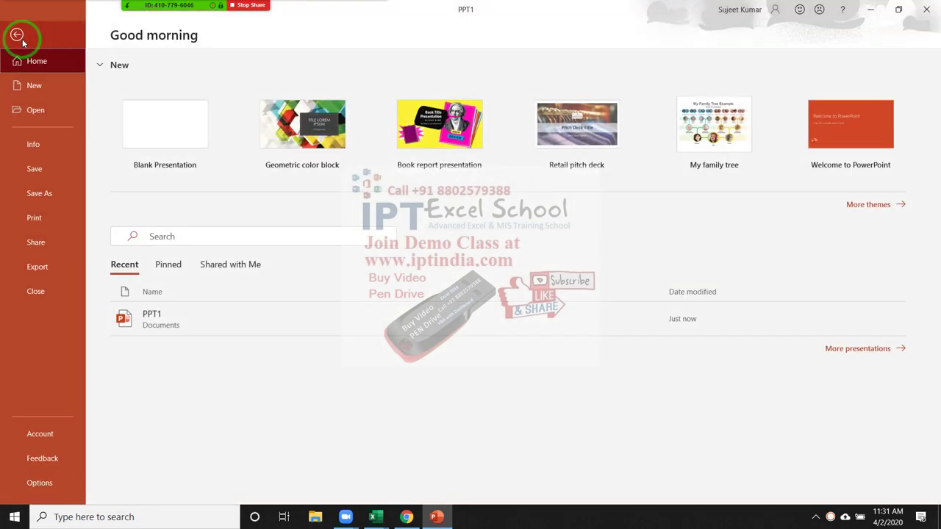
left_click(49, 145)
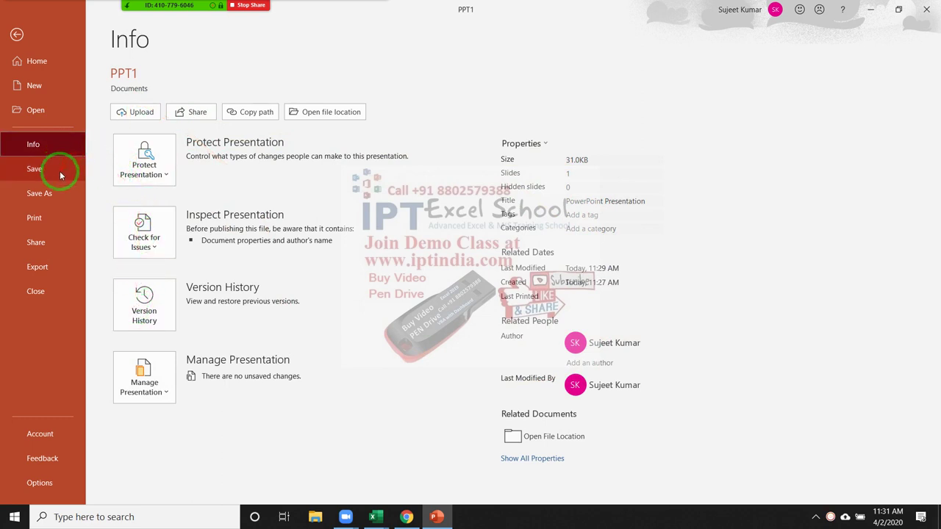
left_click(59, 221)
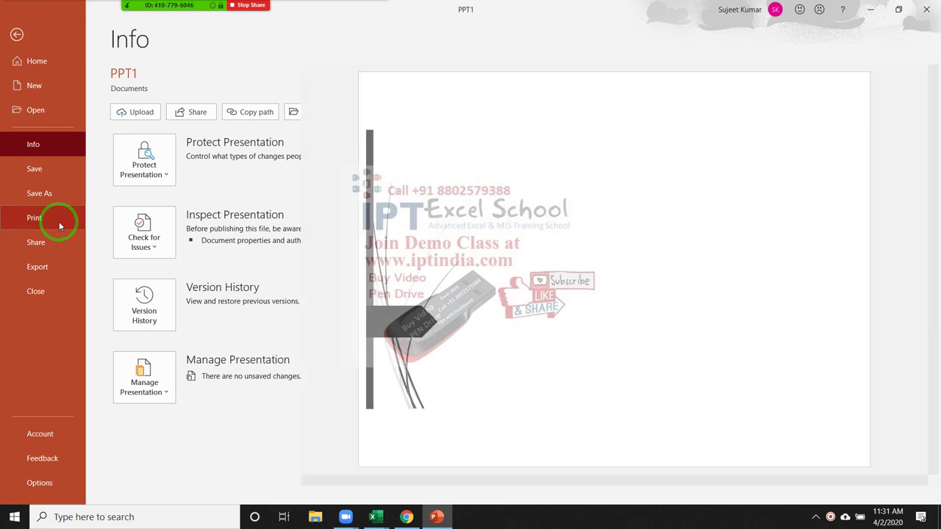
mouse_move(60, 223)
left_mouse_down()
mouse_move(218, 213)
mouse_move(62, 251)
left_mouse_up()
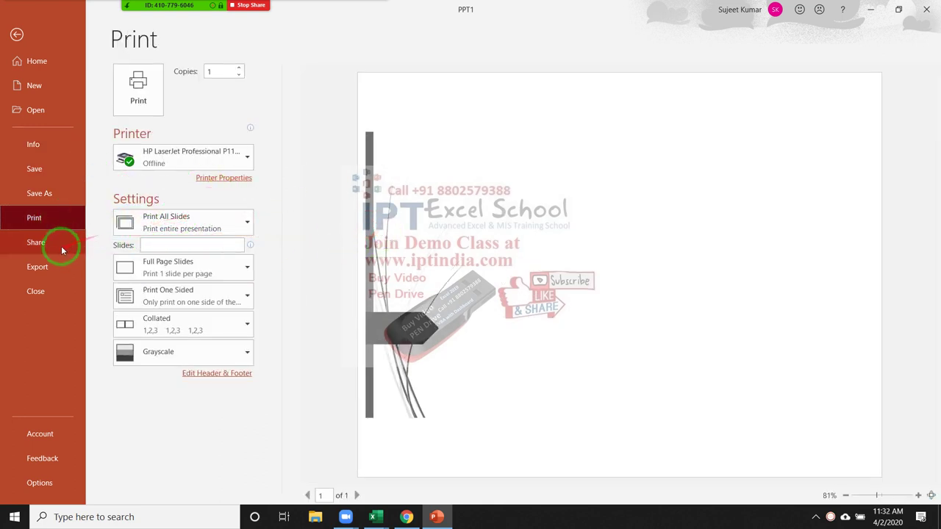
left_click(61, 246)
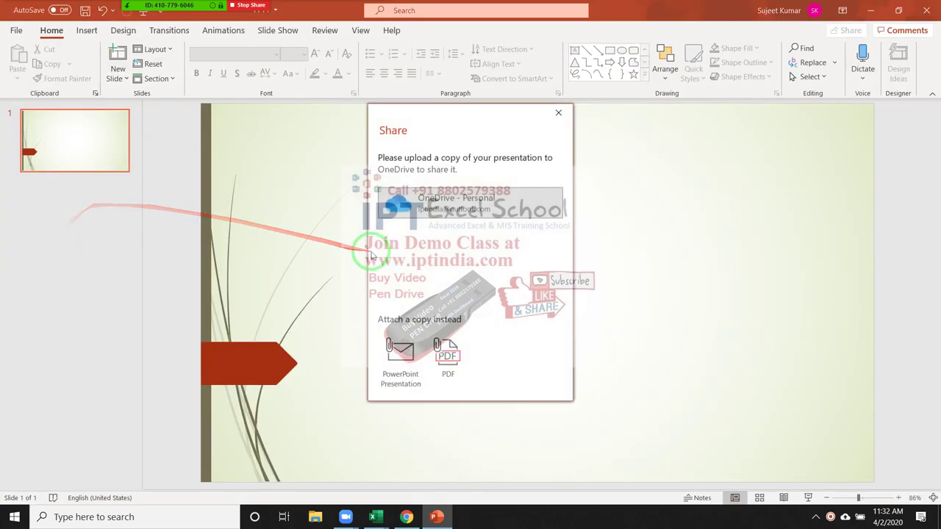
left_click(564, 111)
- Look over the File > Export options, then return to the slide editing view
left_click(16, 31)
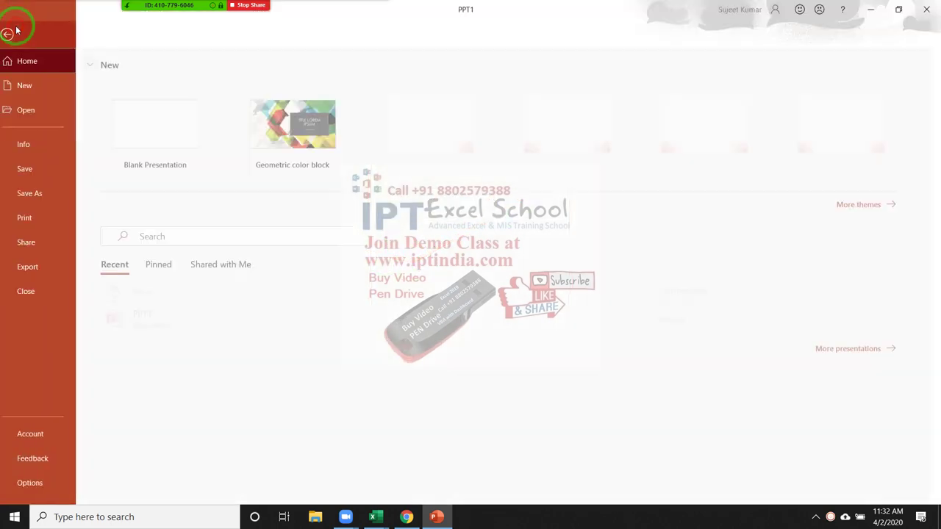
left_click(48, 267)
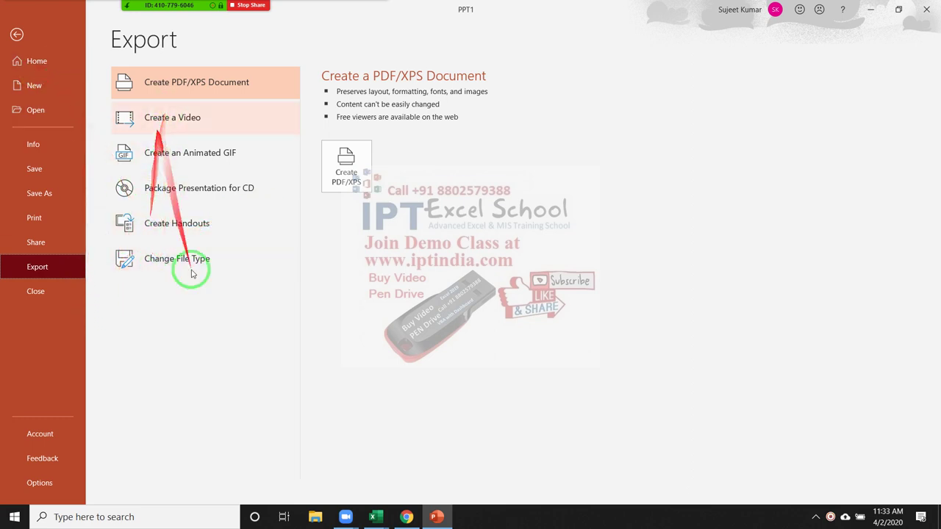
left_click(19, 33)
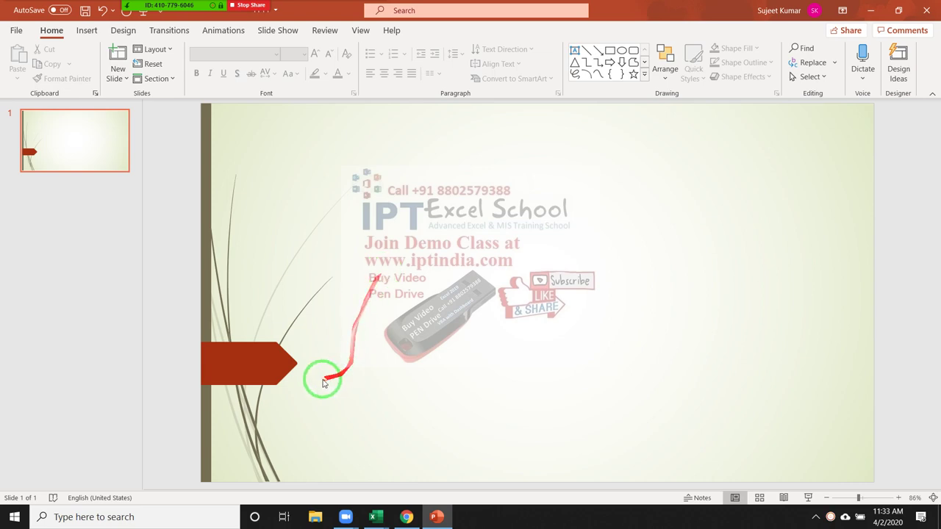
- Search Google Images for 'ppt training logo' in Chrome
left_click(409, 519)
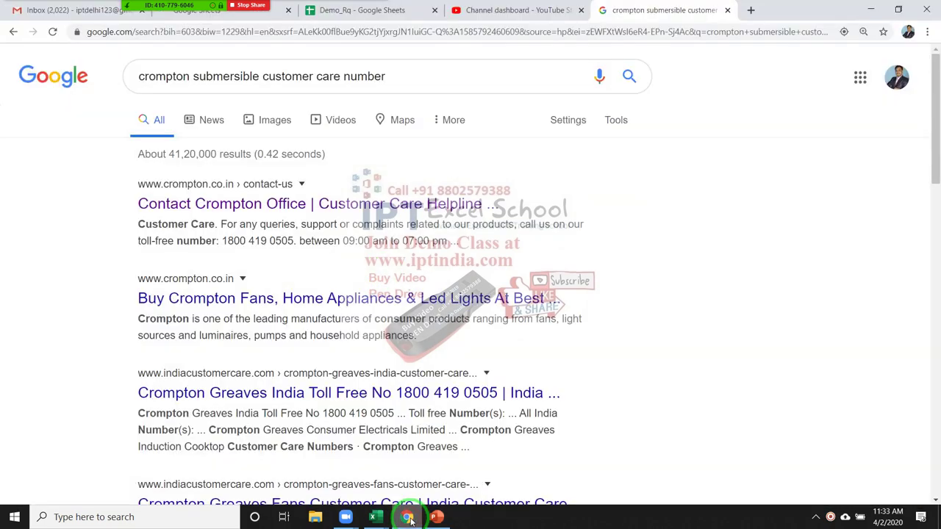
triple_click(359, 67)
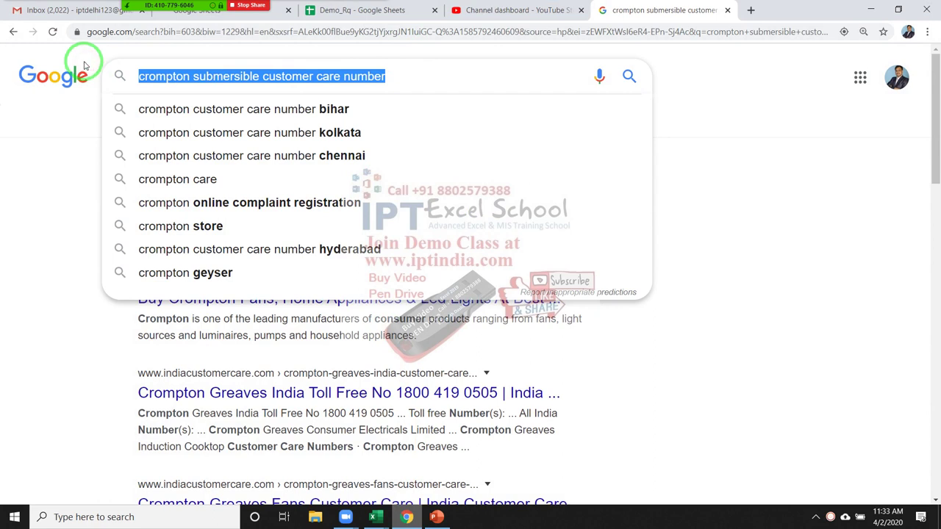
type("PP")
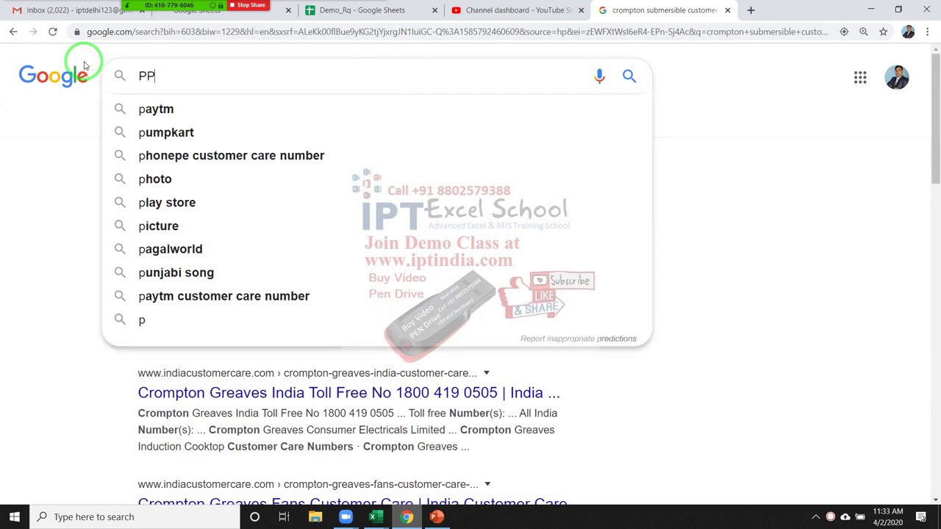
type("T Tr")
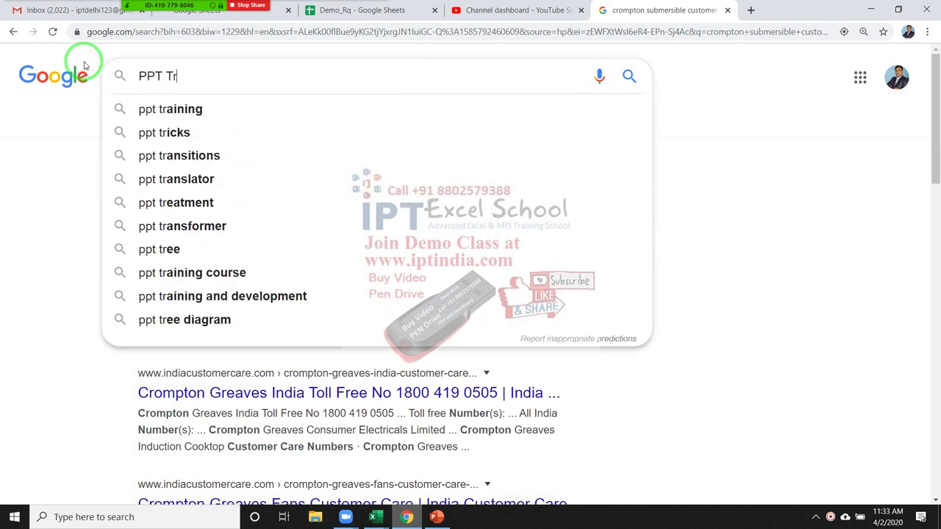
key("Down")
key("Return")
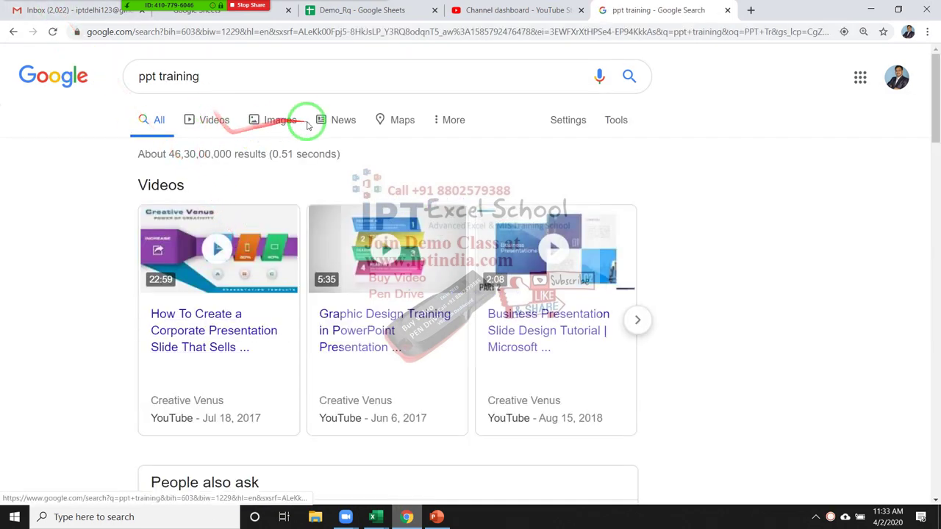
left_click(289, 121)
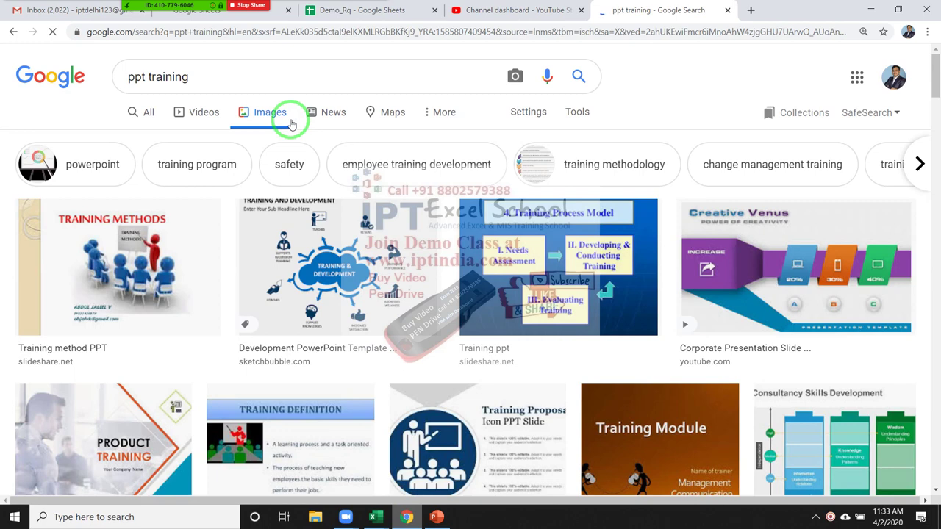
left_click(297, 78)
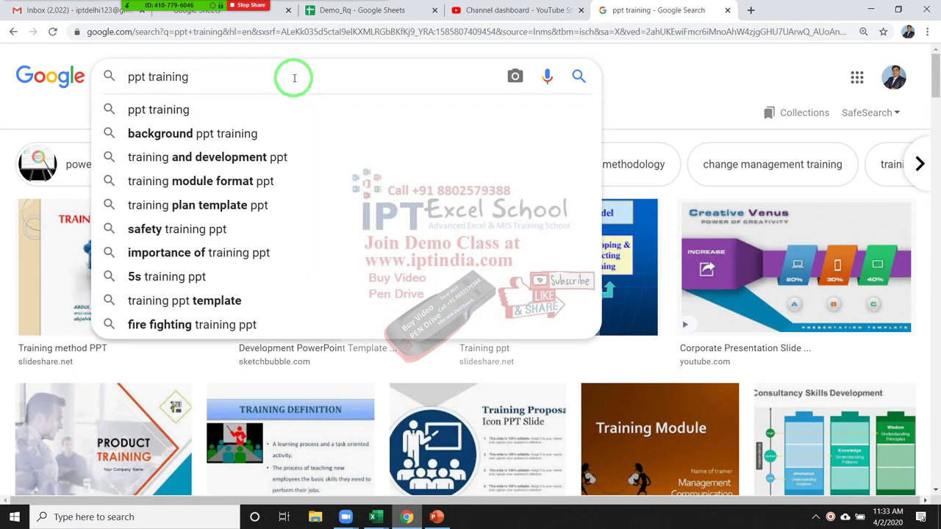
type("logo")
key("Return")
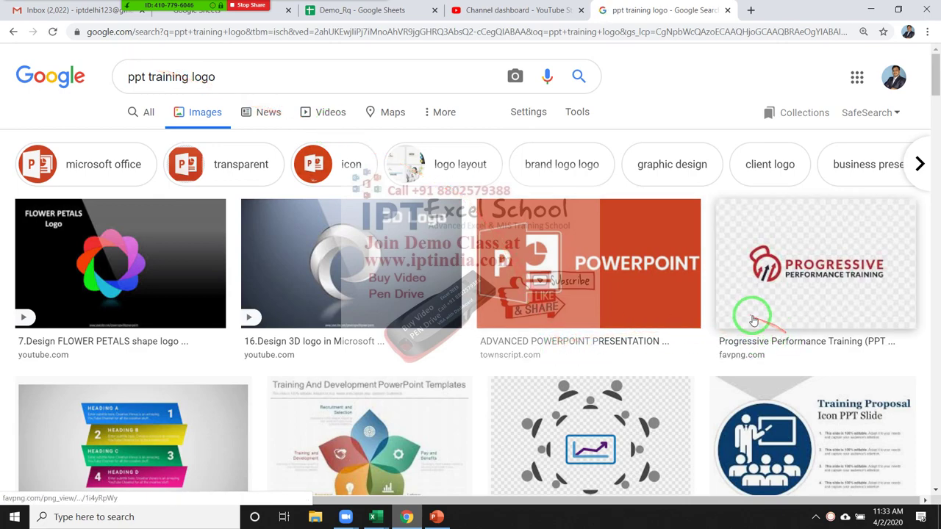
- Copy the 800 × 311 PowerPoint logo image from the preview to the clipboard
scroll(761, 335, "down", 2)
scroll(765, 340, "down", 4)
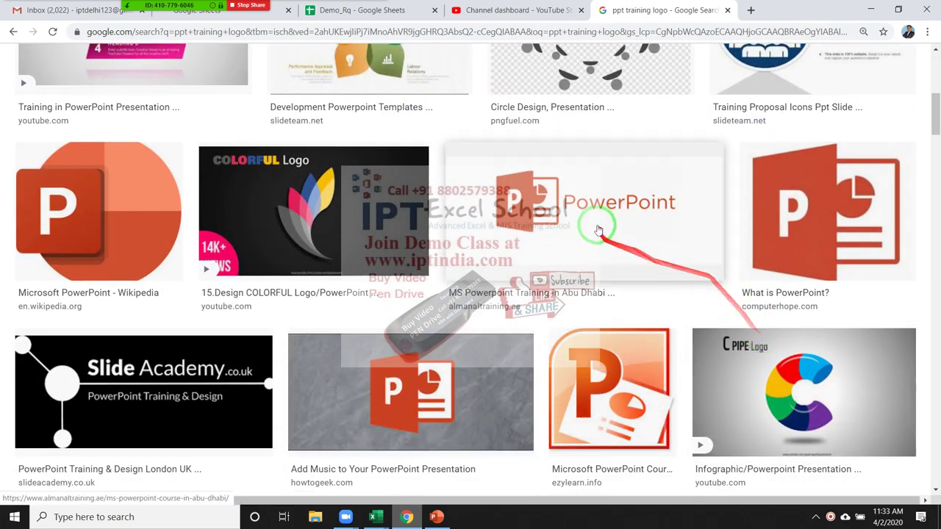
left_click(599, 224)
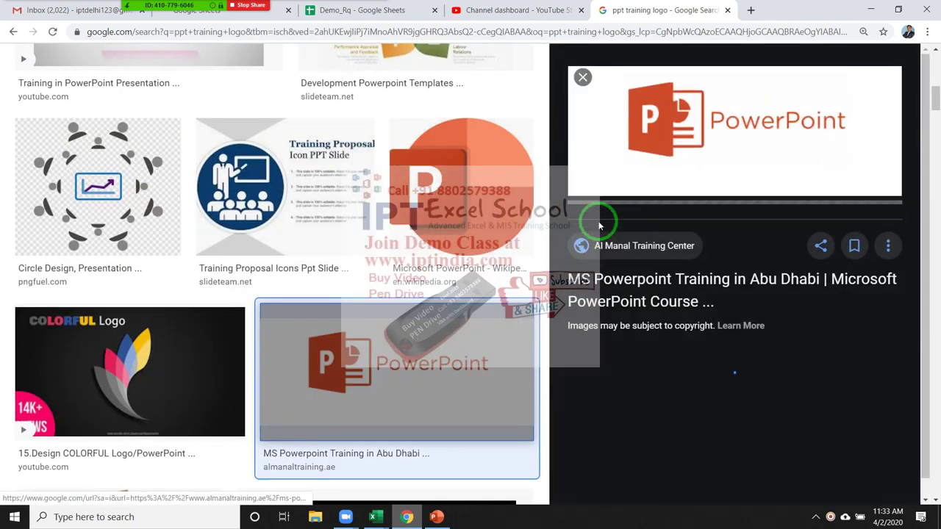
right_click(690, 158)
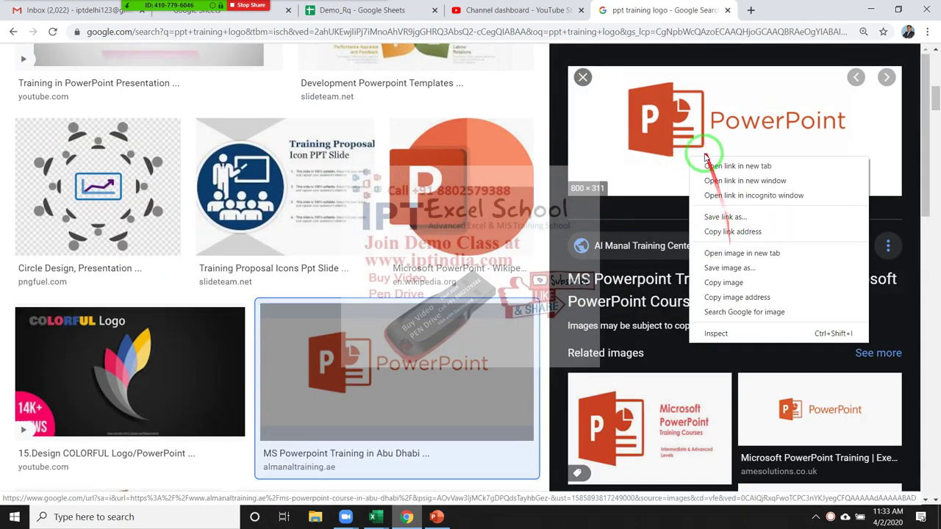
right_click(701, 134)
left_click(738, 258)
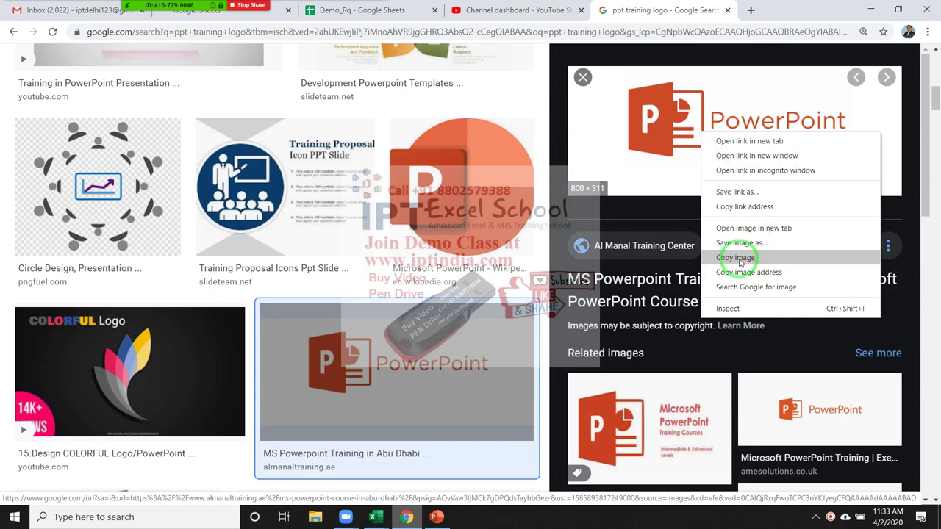
left_click(738, 259)
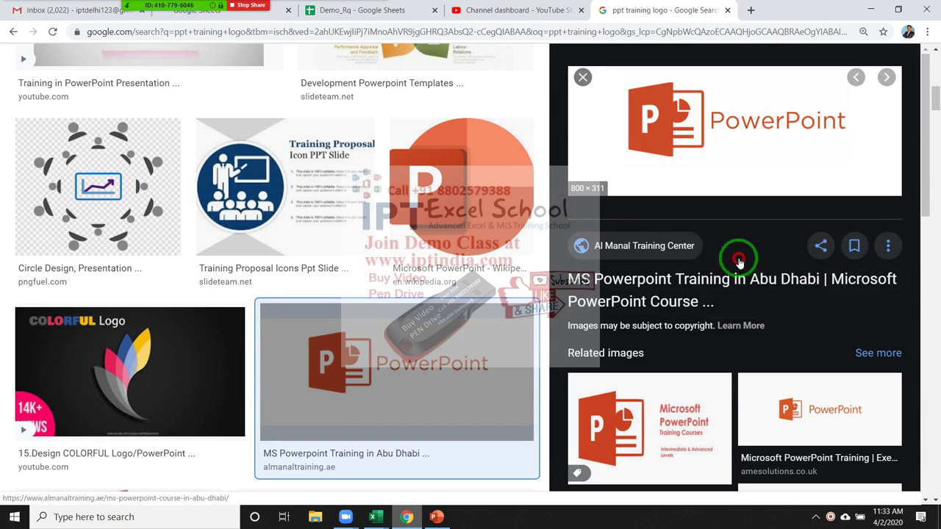
- Paste the copied PowerPoint logo onto slide 1 using Home > Paste
key("alt+Tab")
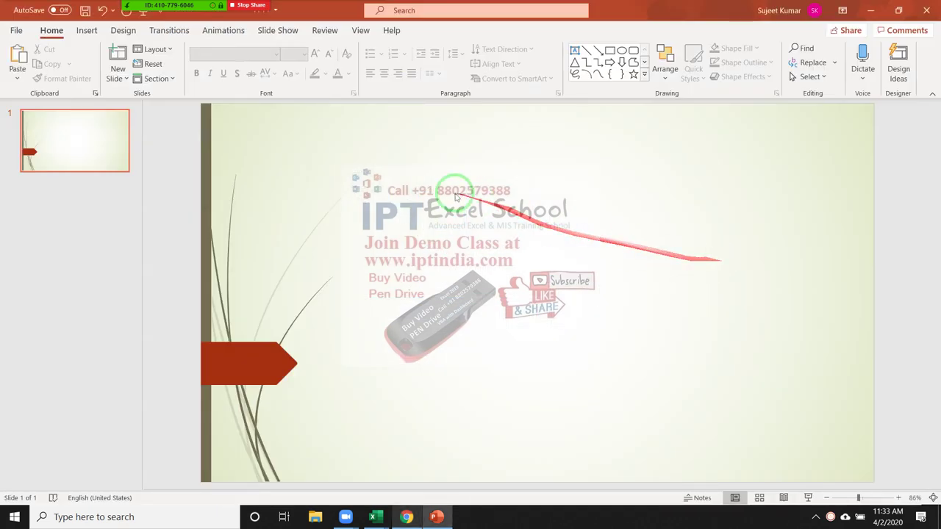
right_click(423, 171)
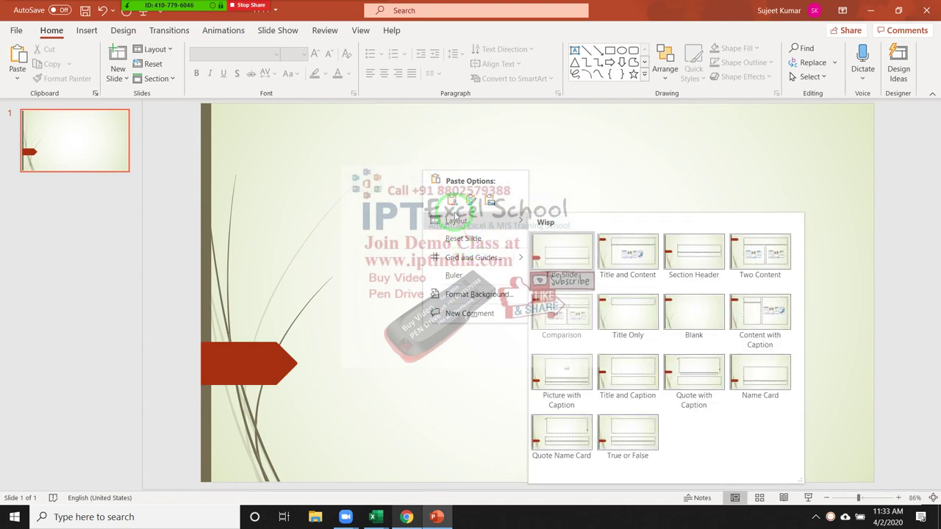
left_click(267, 176)
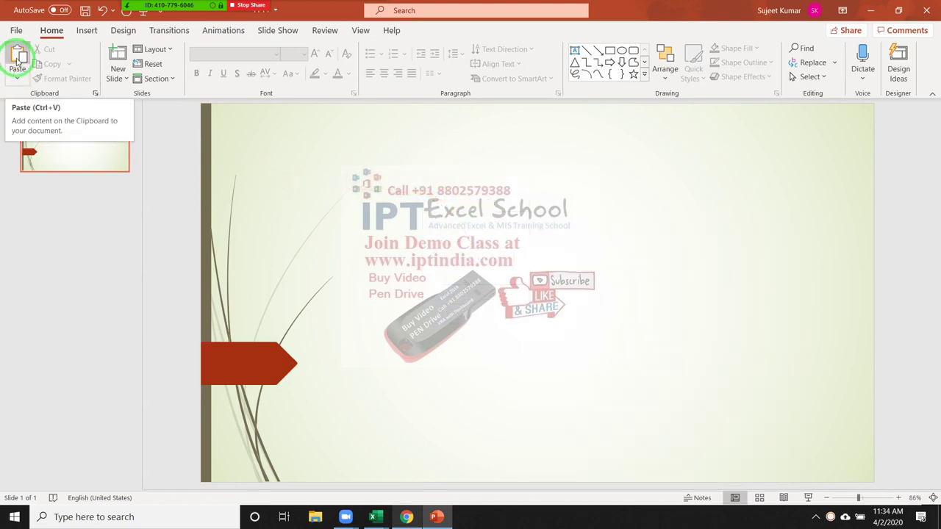
left_click(18, 60)
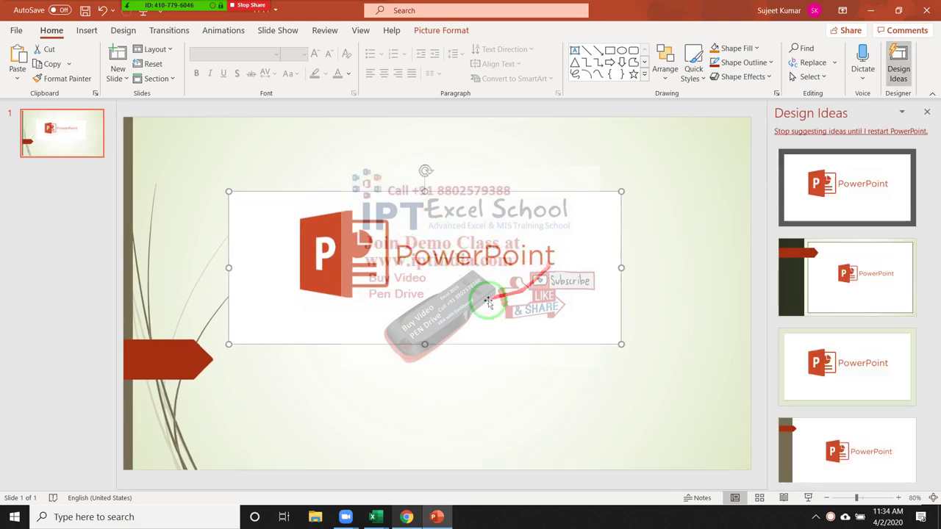
- Try the second Design Ideas layout, revert to the earlier one, and close Design Ideas
left_click(800, 273)
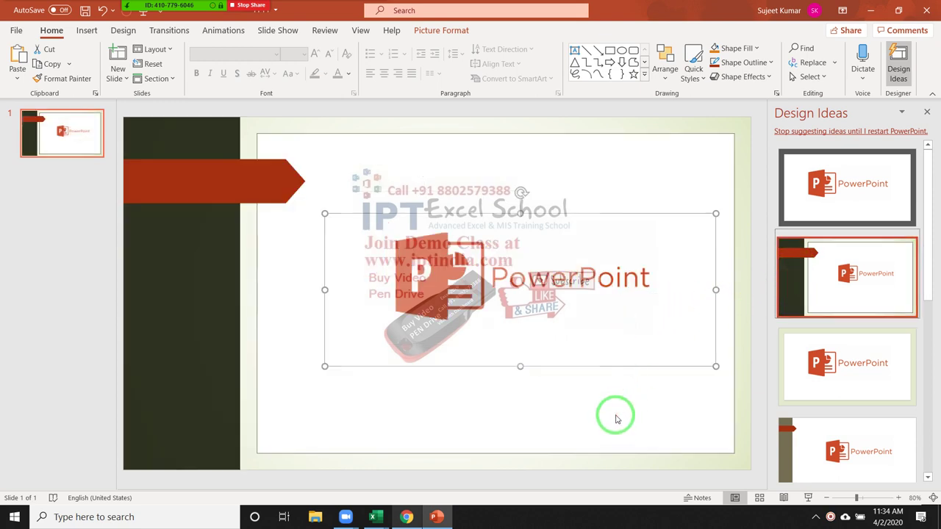
left_click(787, 353)
scroll(893, 438, "down", 3)
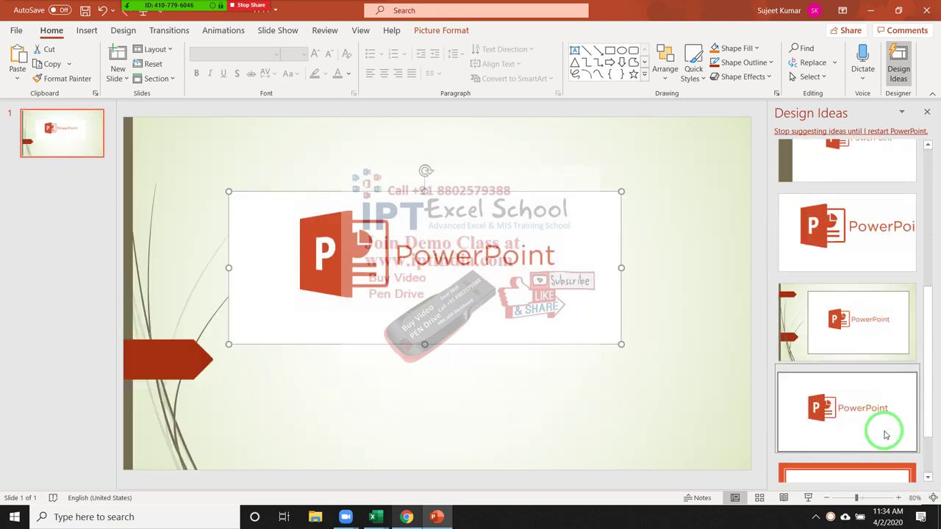
scroll(899, 273, "up", 3)
left_click(927, 112)
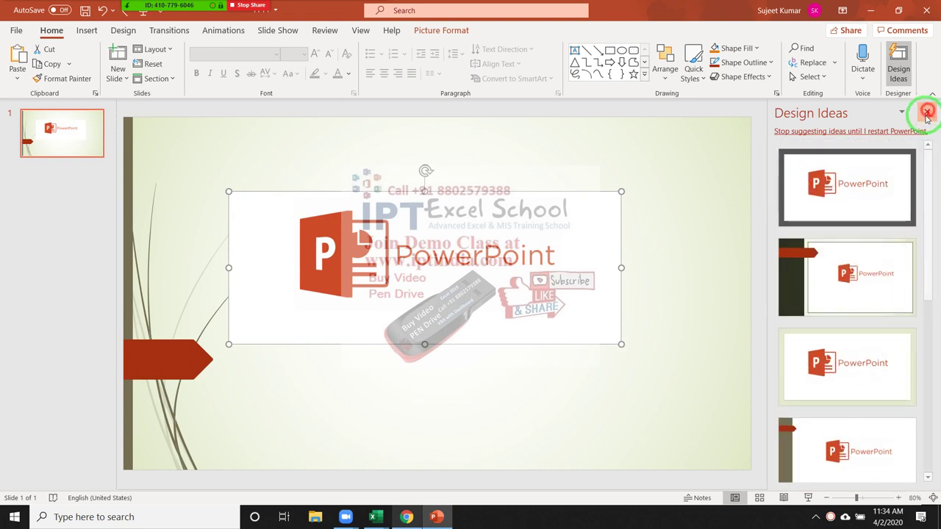
- Reposition the logo picture on the slide, nudging it up-right and then left
left_click_drag(593, 267, 622, 256)
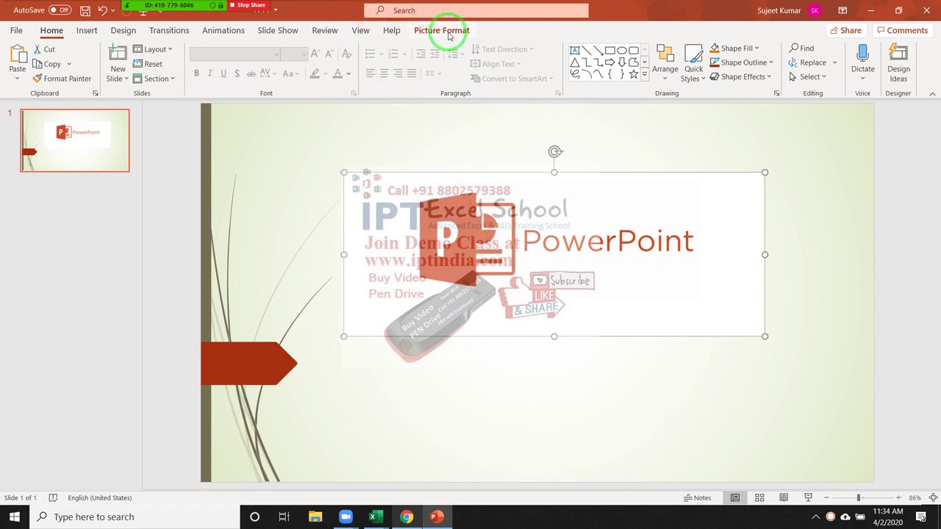
left_click(448, 31)
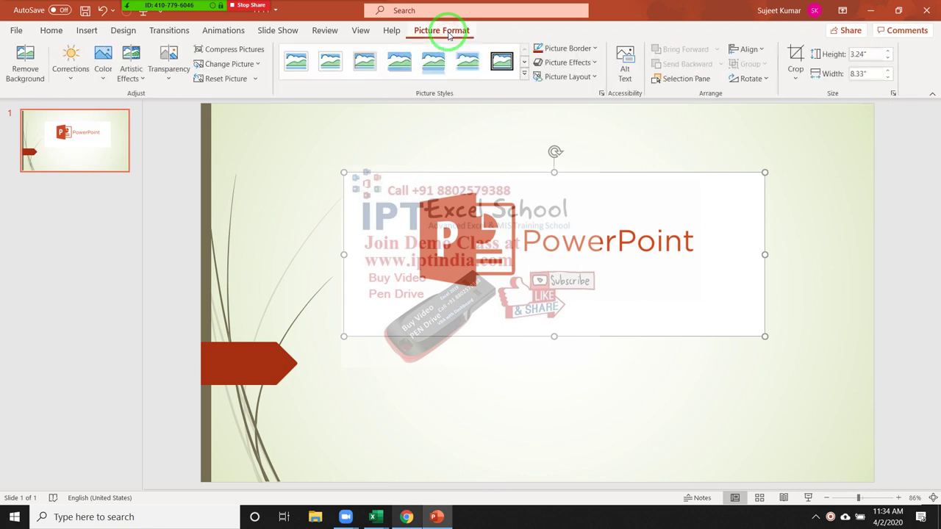
left_click_drag(553, 242, 519, 241)
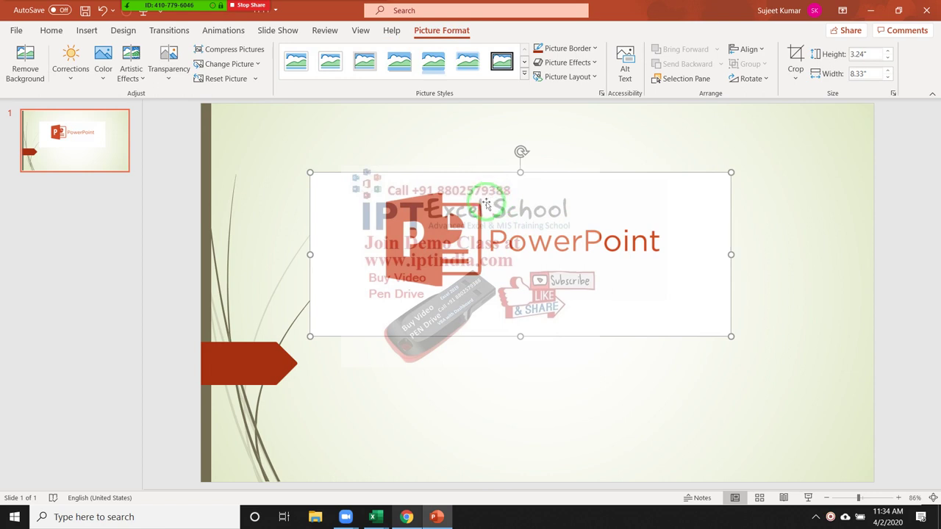
- Delete the logo, paste and delete it again, and view Paste Options without pasting
key("Delete")
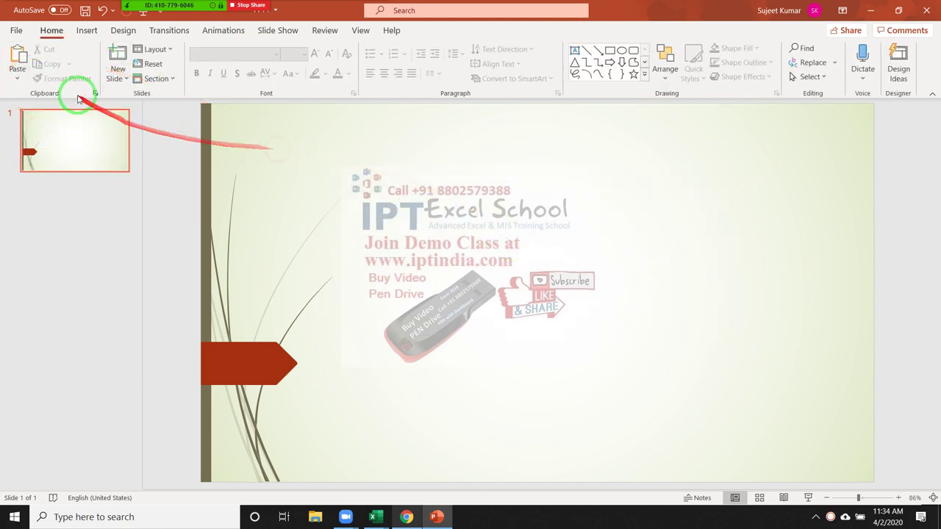
left_click(19, 59)
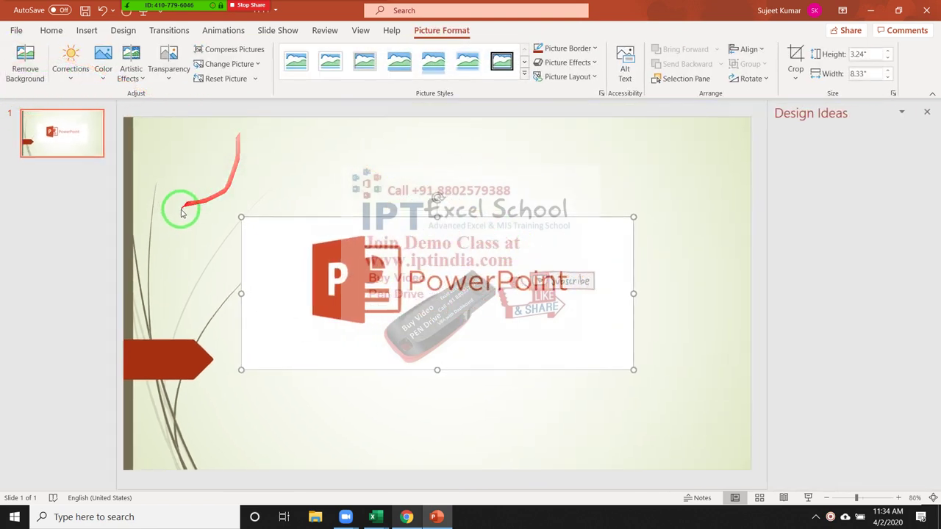
key("Delete")
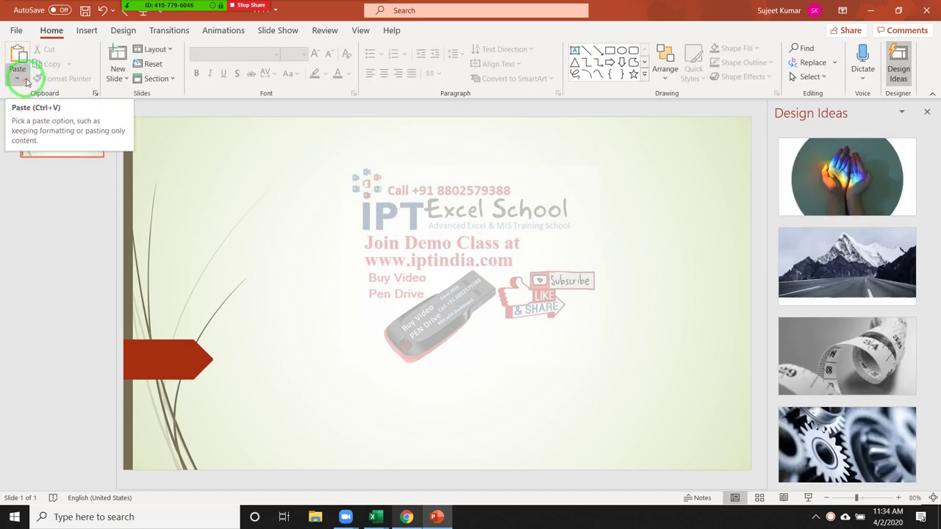
left_click(17, 78)
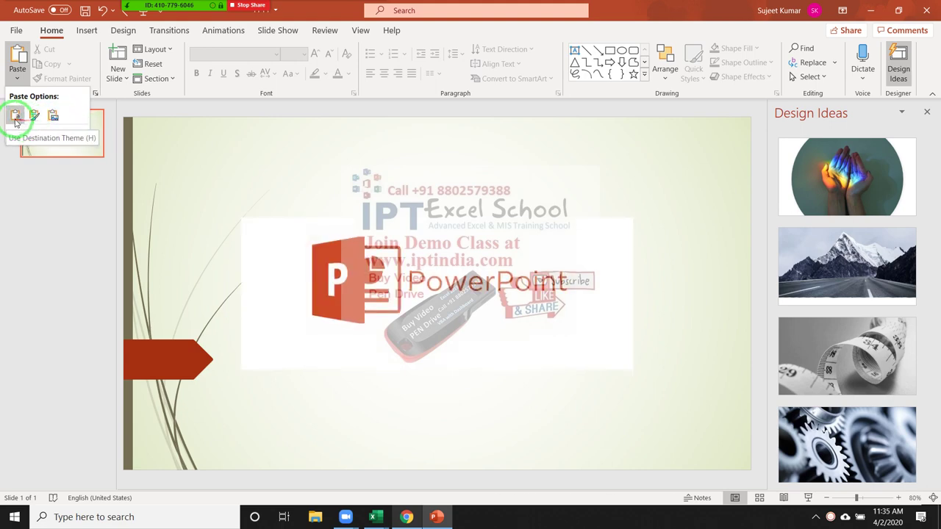
left_click(312, 183)
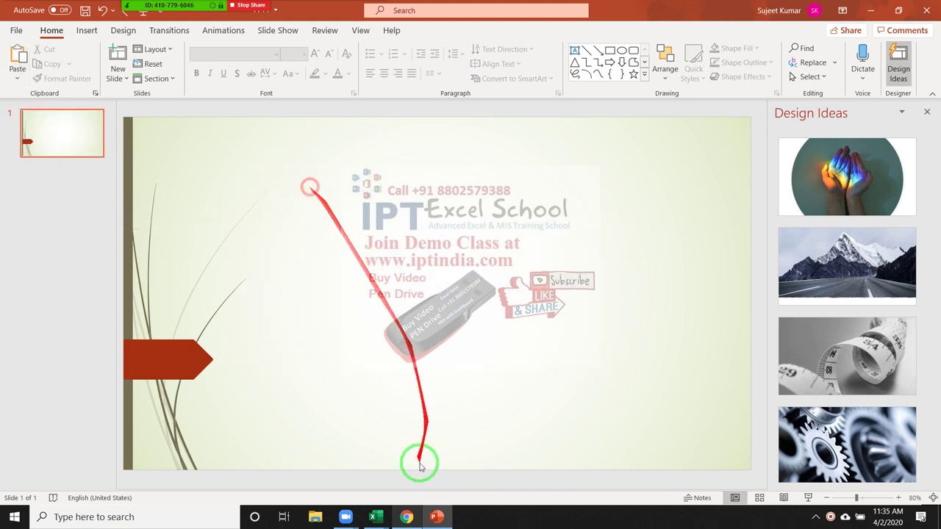
left_click(390, 514)
- Give the Order id table A1:E16 on the Mar sheet all borders and a yellow fill
left_click(394, 457)
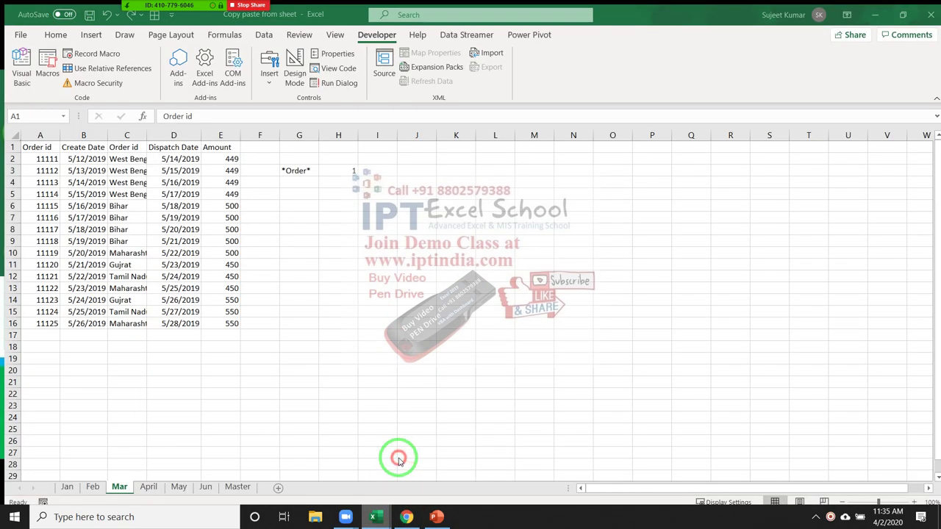
left_click_drag(30, 143, 210, 320)
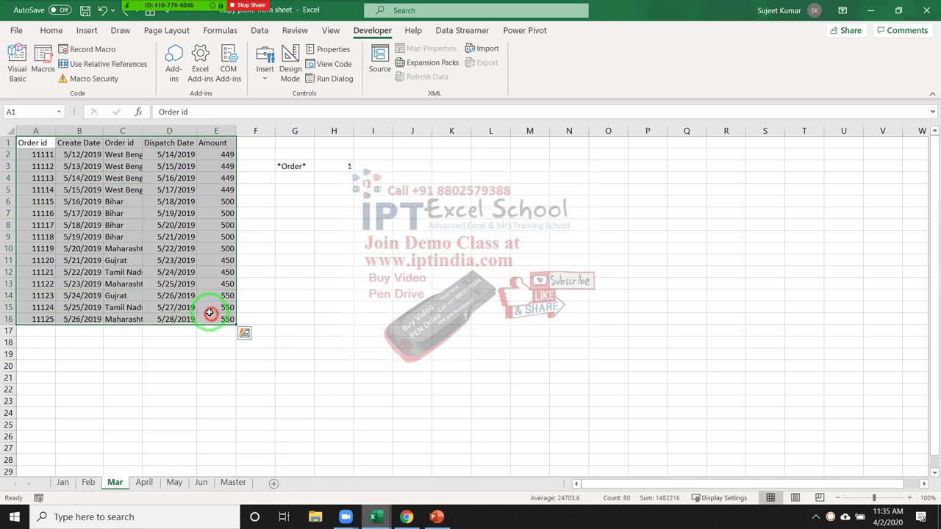
left_click(59, 33)
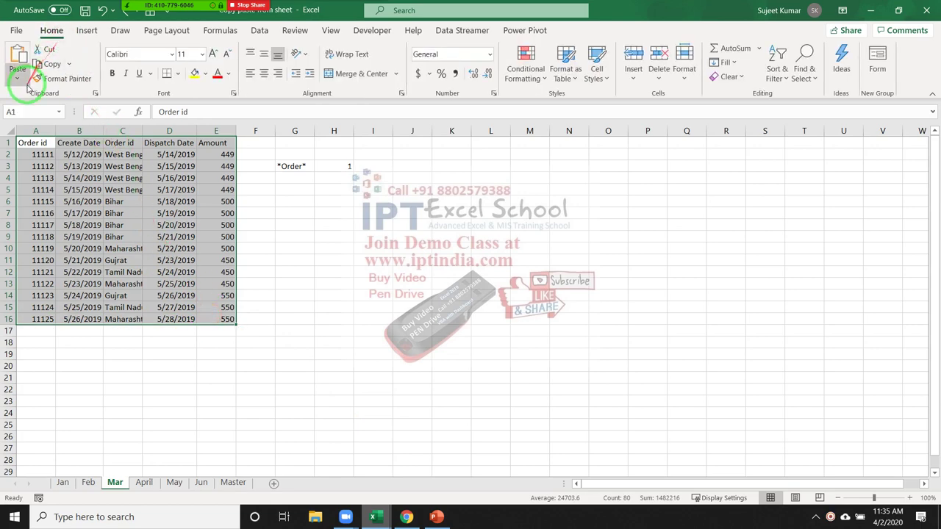
left_click(177, 73)
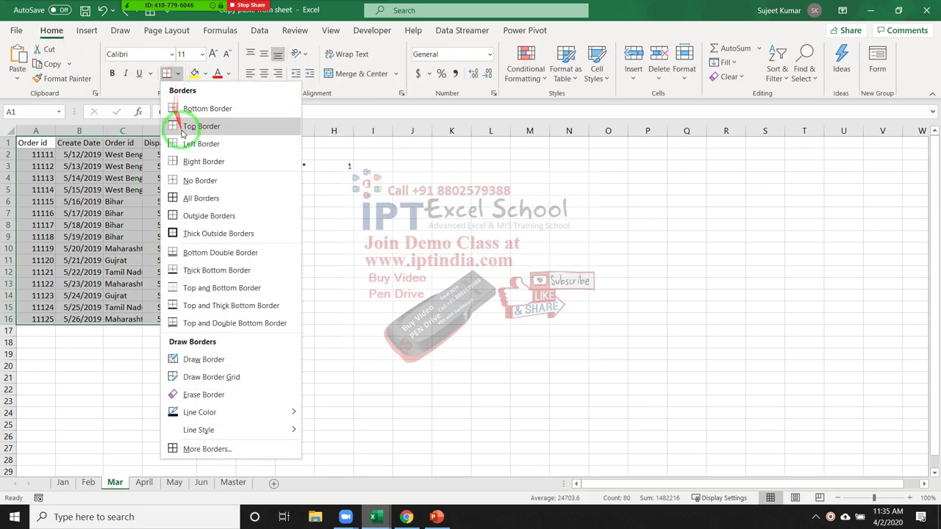
left_click(192, 198)
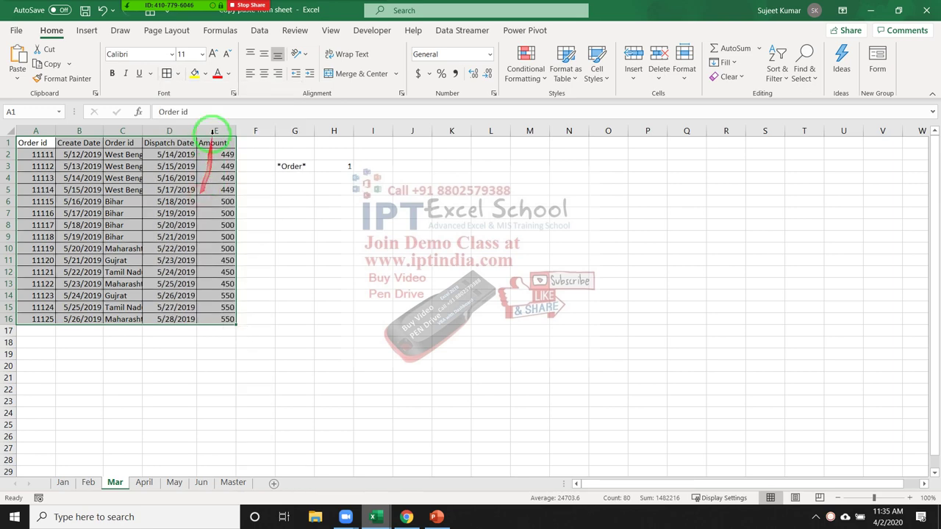
left_click(192, 73)
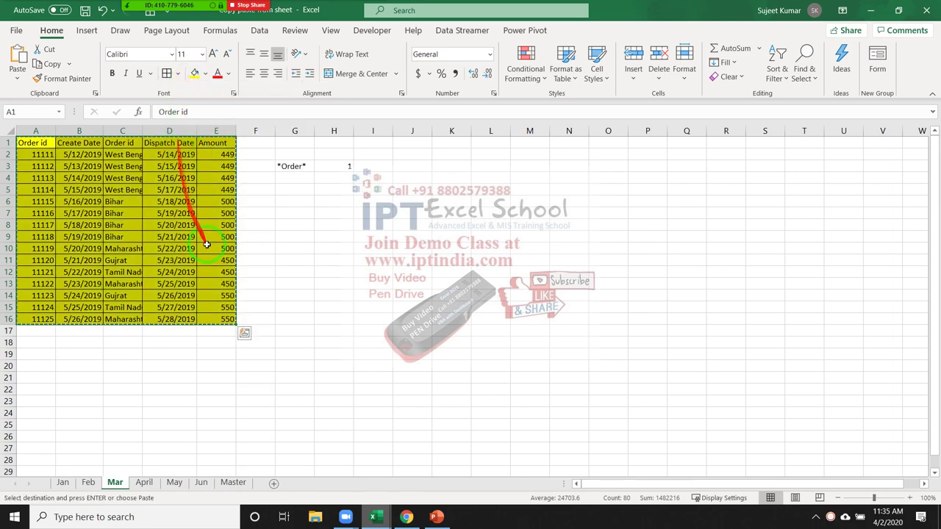
key("alt+Tab")
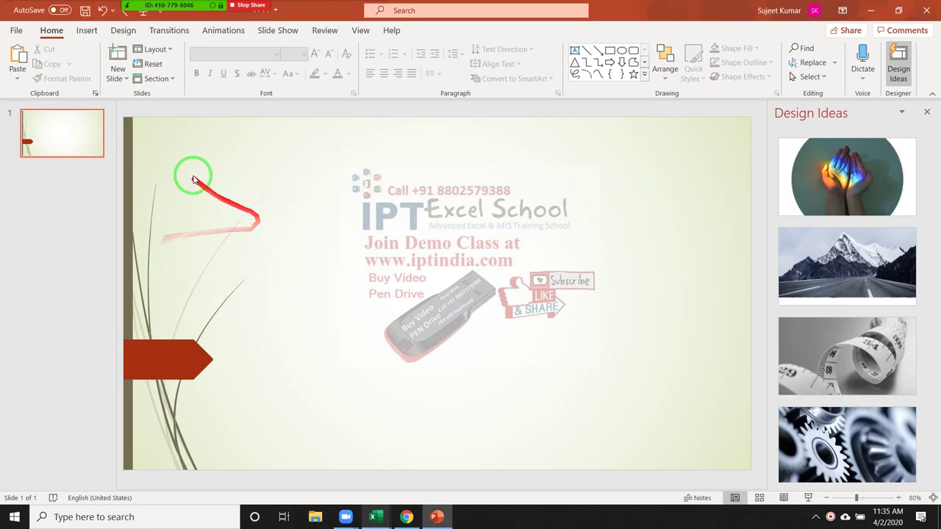
- Paste the Excel table with Use Destination Styles, then cut it from the slide
left_click(17, 78)
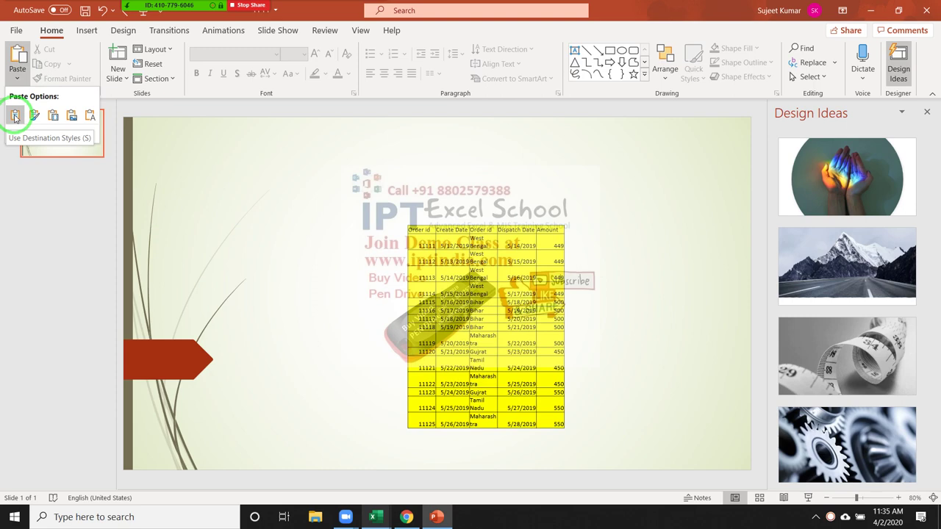
left_click(15, 116)
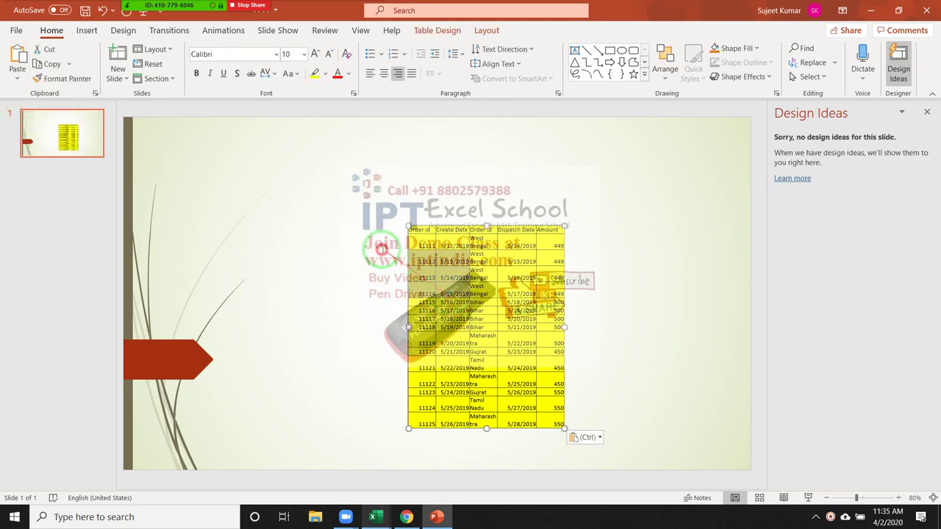
left_click(339, 239)
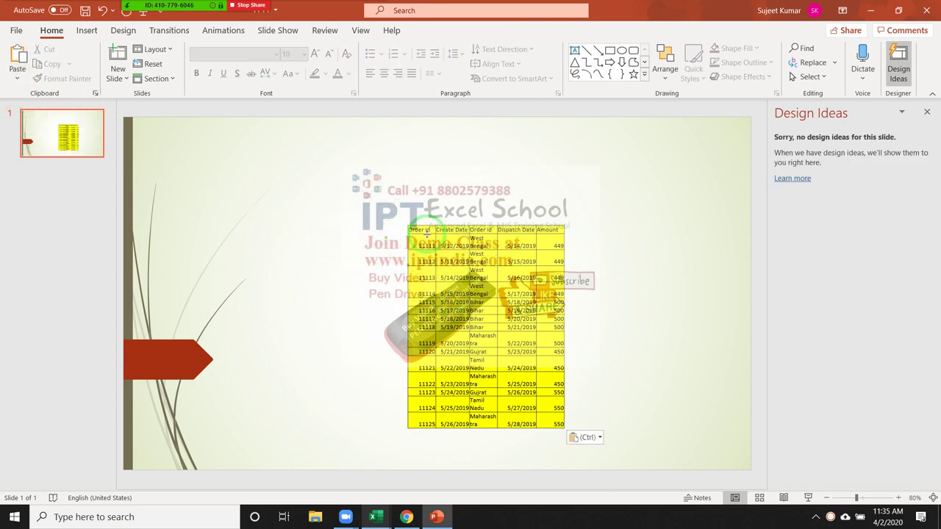
left_click(440, 243)
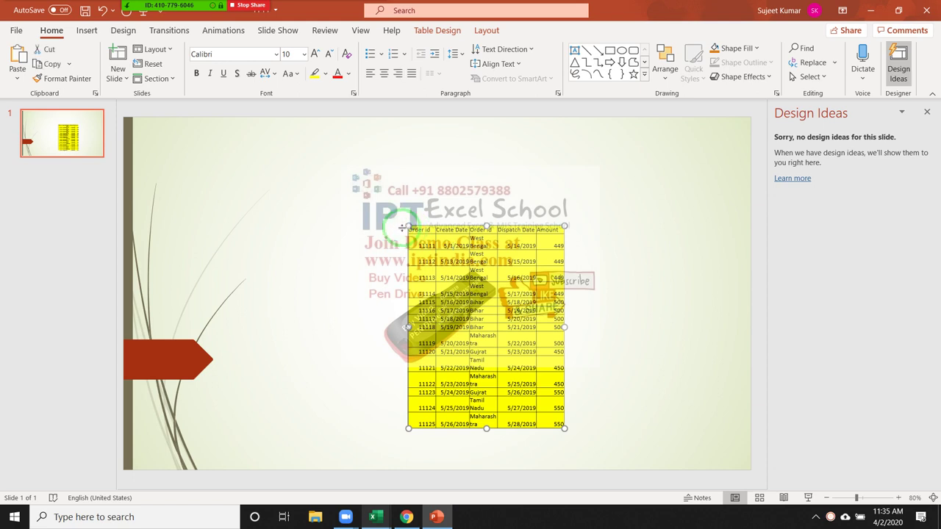
key("ctrl+x")
- Paste the table with Keep Source Formatting, move it up-left, then delete it
left_click(16, 81)
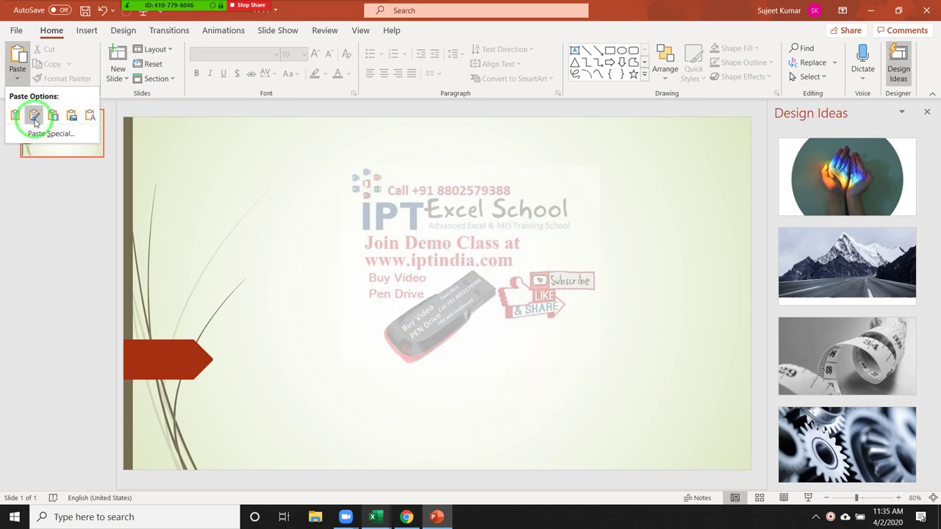
left_click(35, 116)
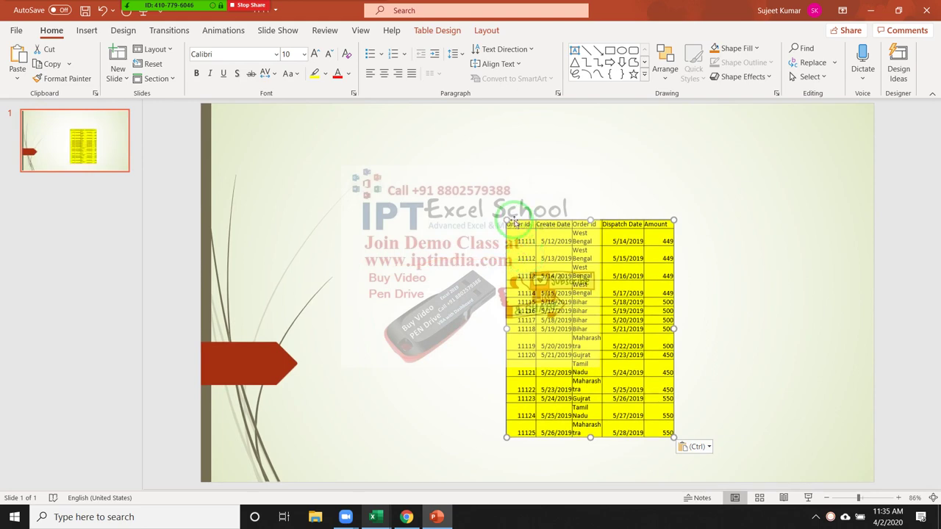
left_click_drag(516, 223, 425, 173)
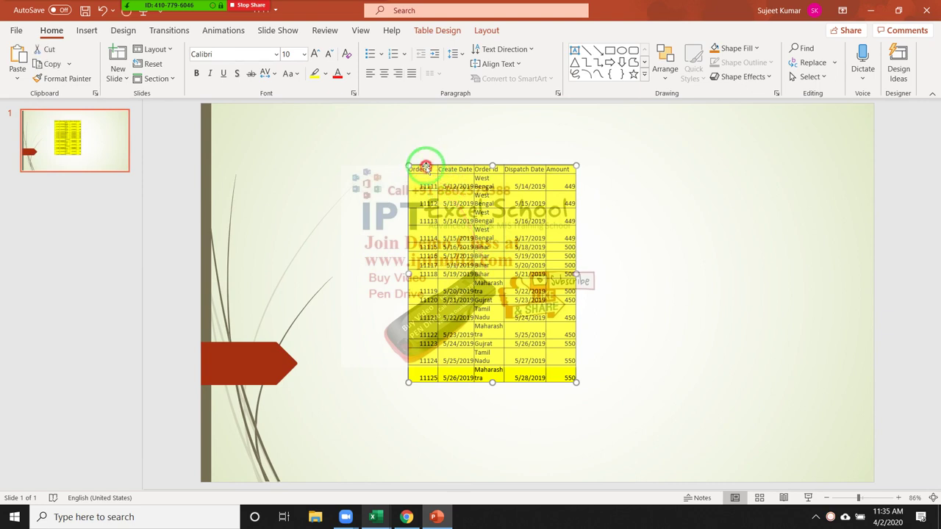
key("Delete")
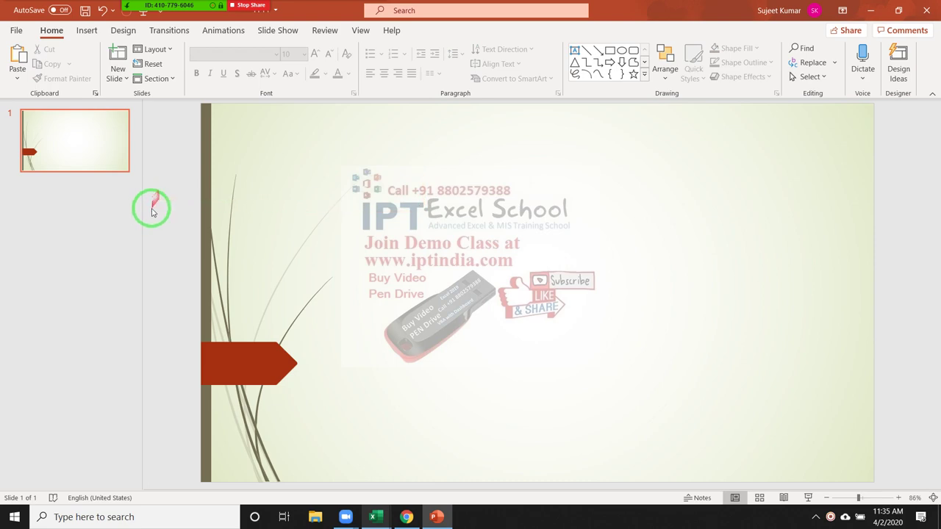
key("alt+Tab")
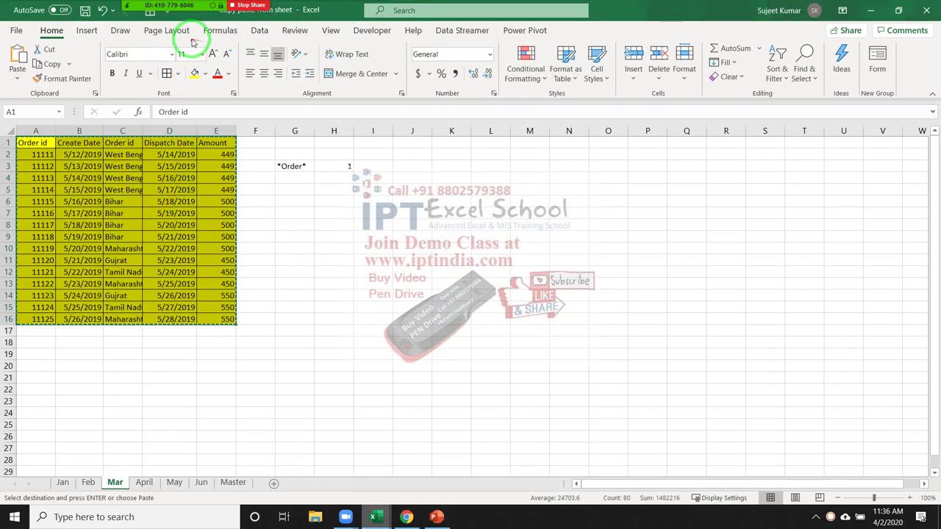
- Draw a blue rectangle shape beside the table on Excel's Mar sheet
left_click(87, 30)
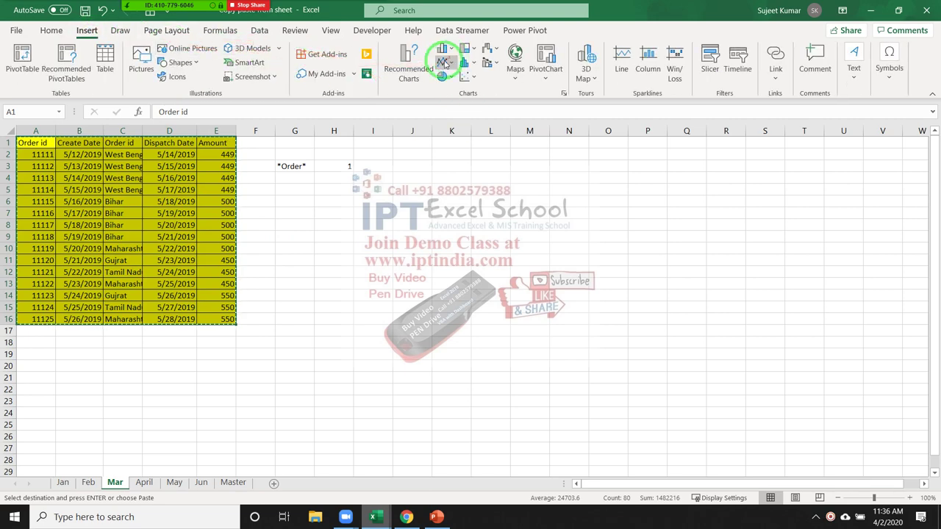
left_click(186, 62)
left_click(198, 98)
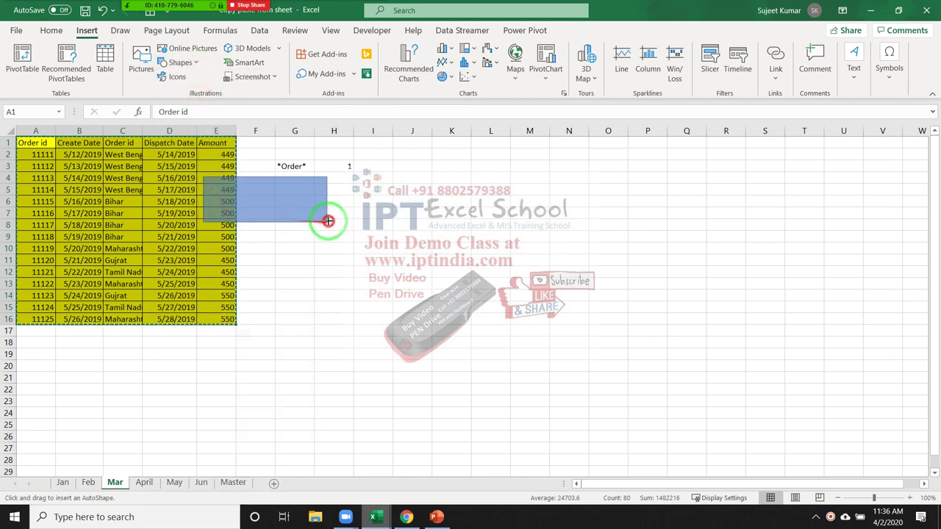
mouse_move(222, 208)
left_mouse_down()
mouse_move(330, 219)
mouse_move(353, 241)
left_mouse_up()
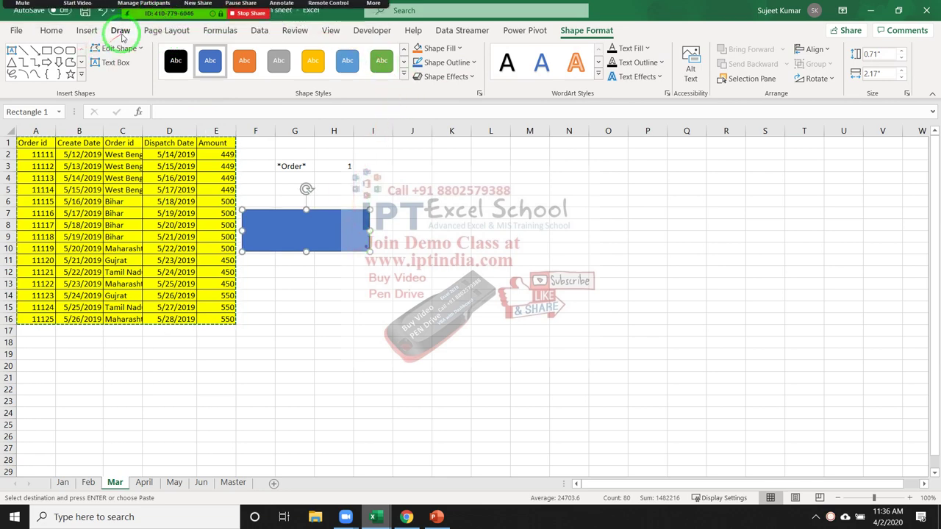
left_click(166, 31)
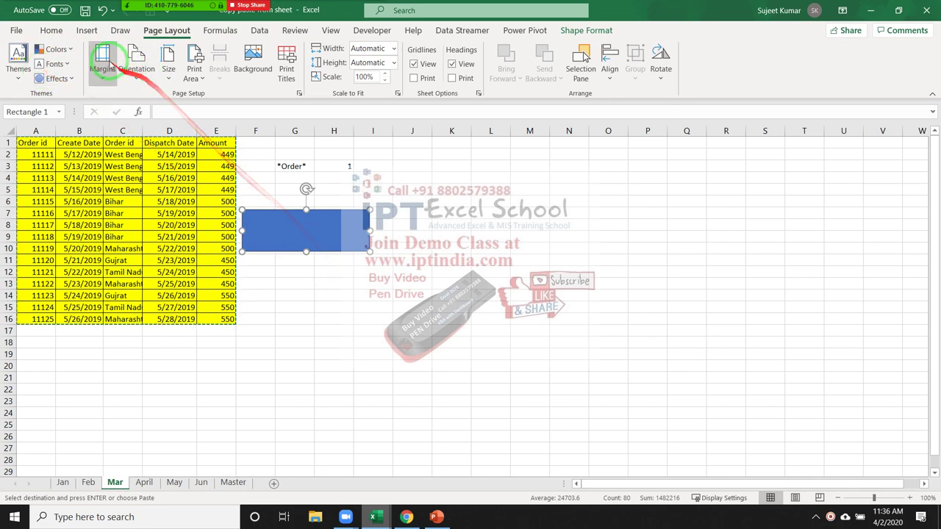
left_click(52, 30)
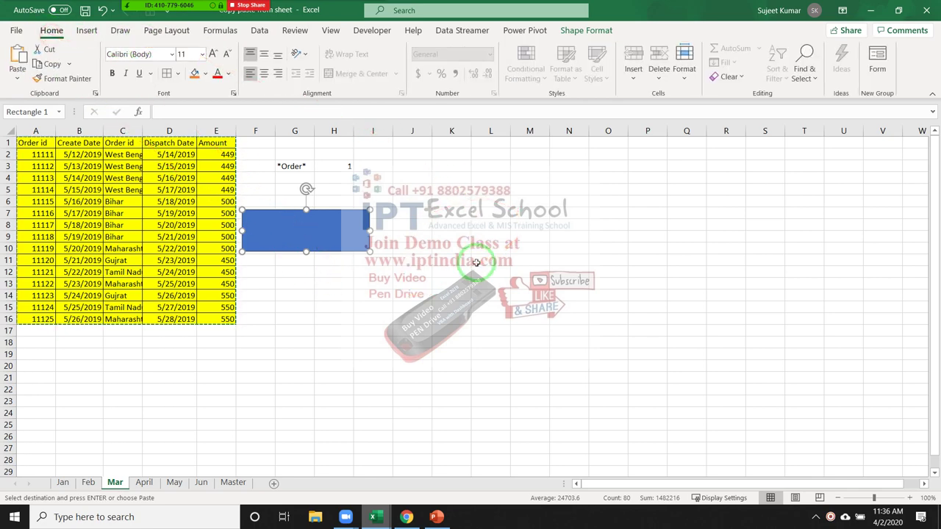
key("alt+Tab")
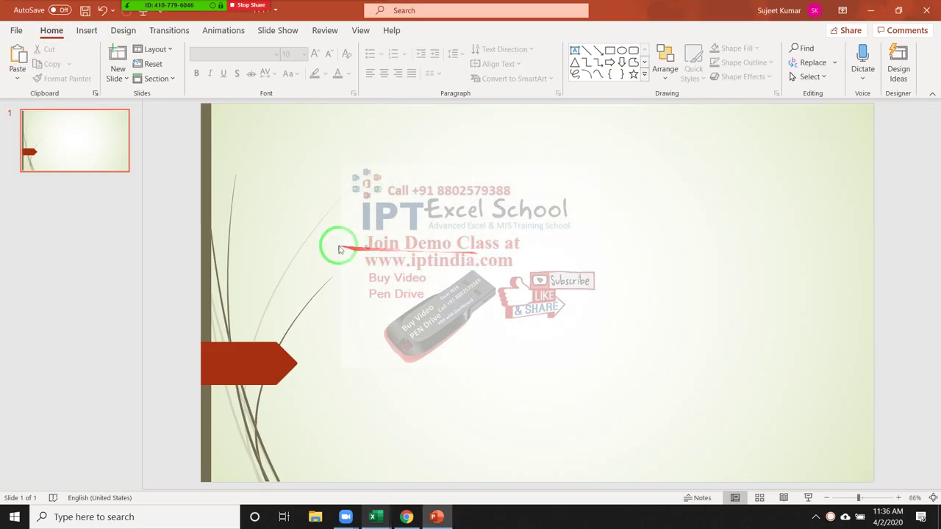
- Paste the table as an embedded Excel object, edit it in place, then delete it
left_click(20, 85)
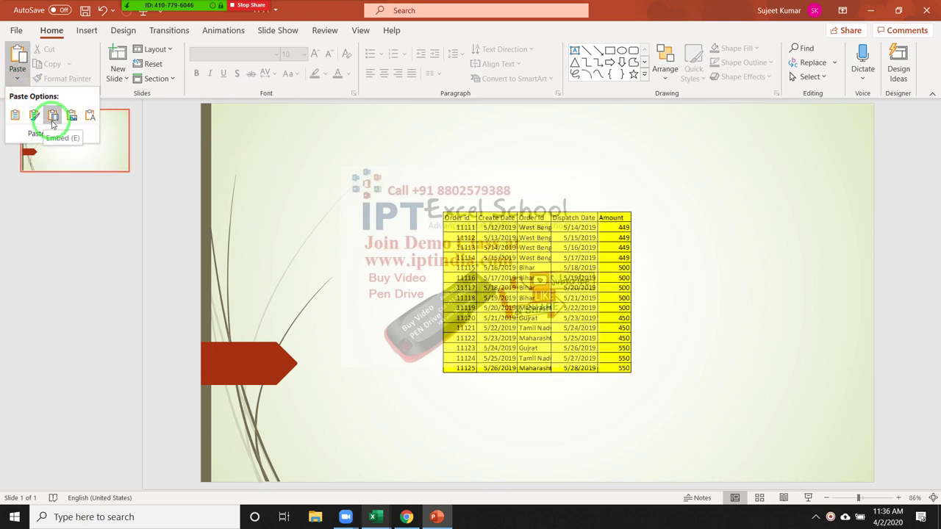
left_click(53, 116)
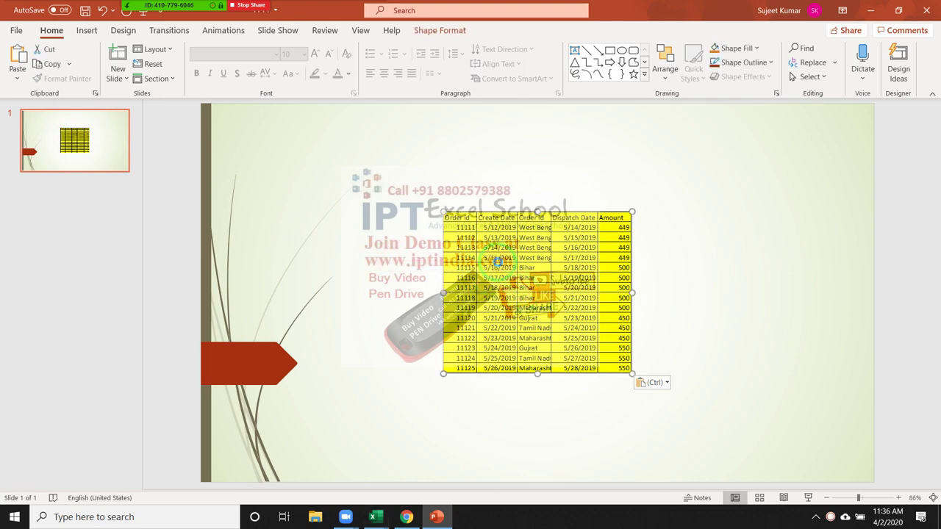
double_click(497, 261)
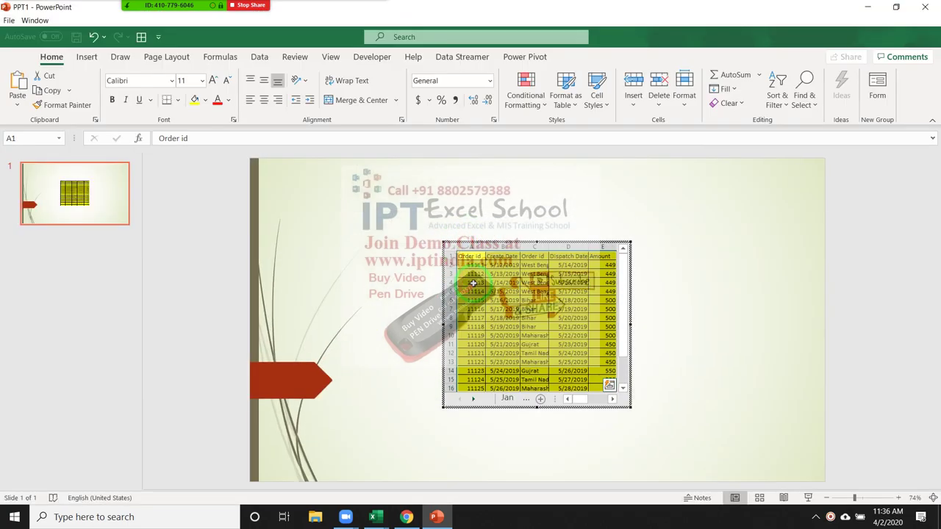
left_click(733, 378)
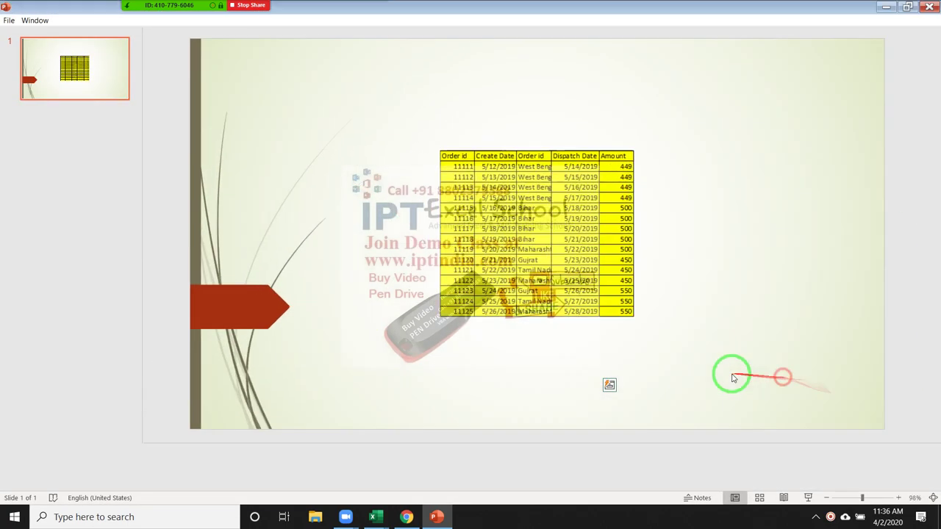
left_click(618, 360)
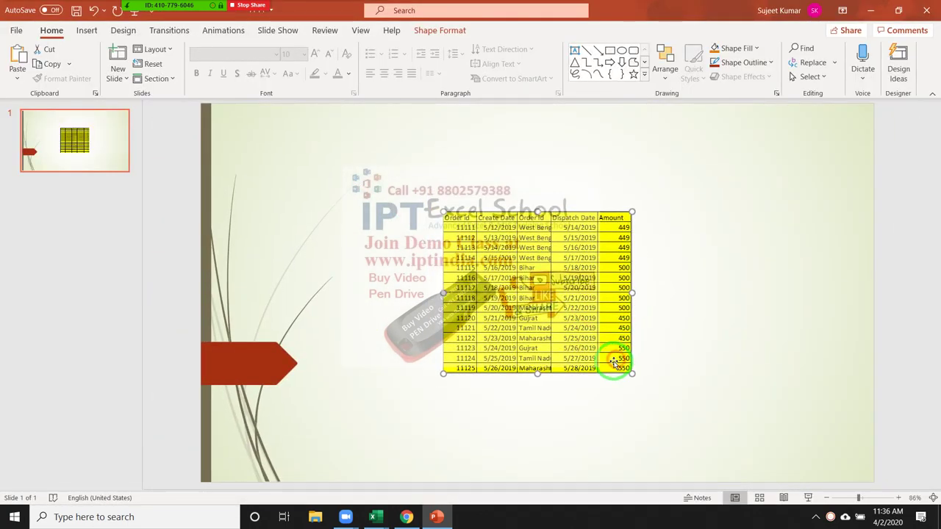
key("Delete")
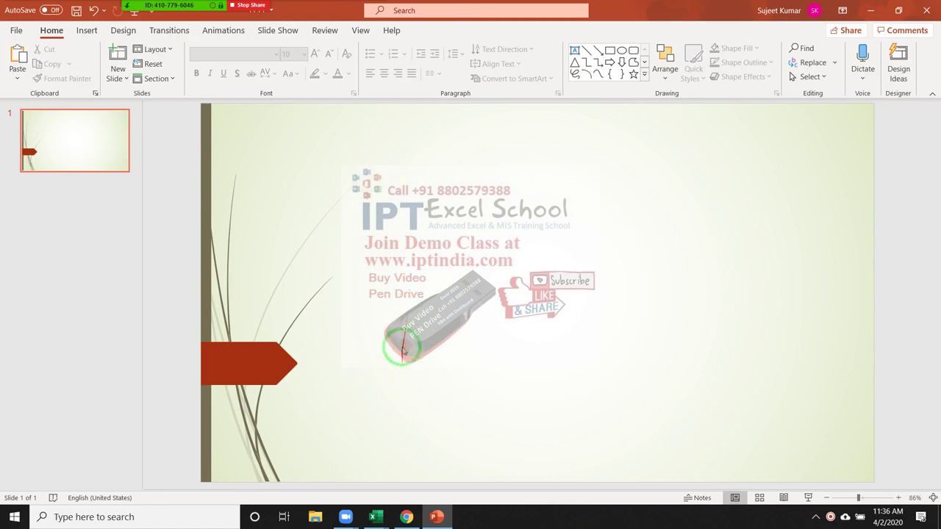
- Copy the PowerPoint logo image again from the Chrome image preview
left_click(405, 517)
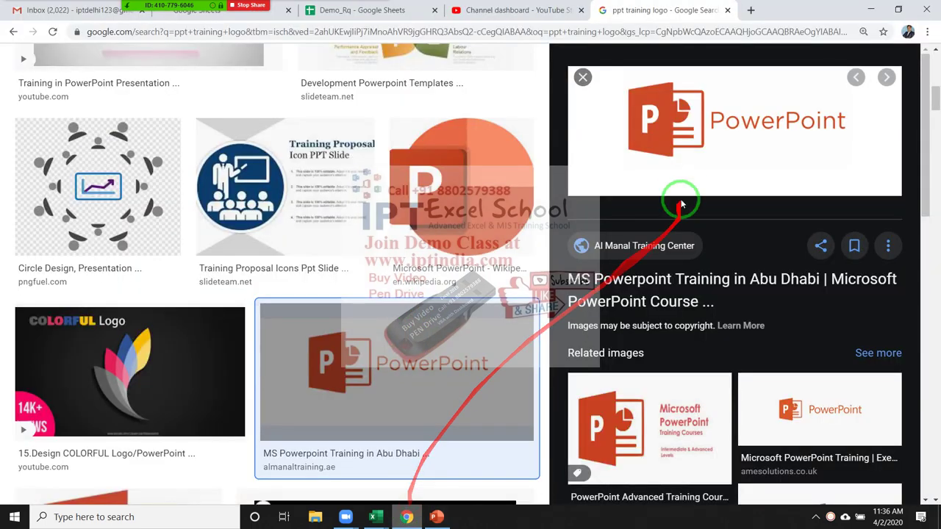
right_click(681, 123)
left_click(717, 243)
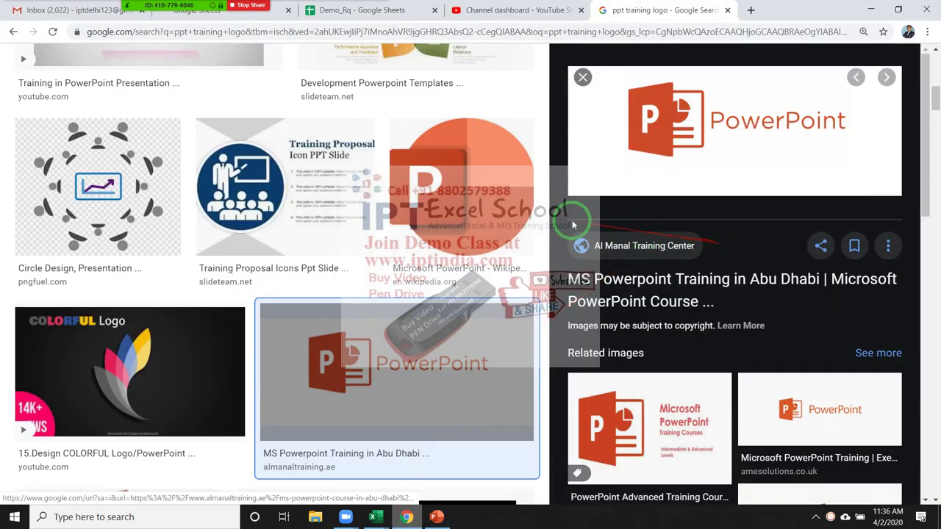
left_click(437, 517)
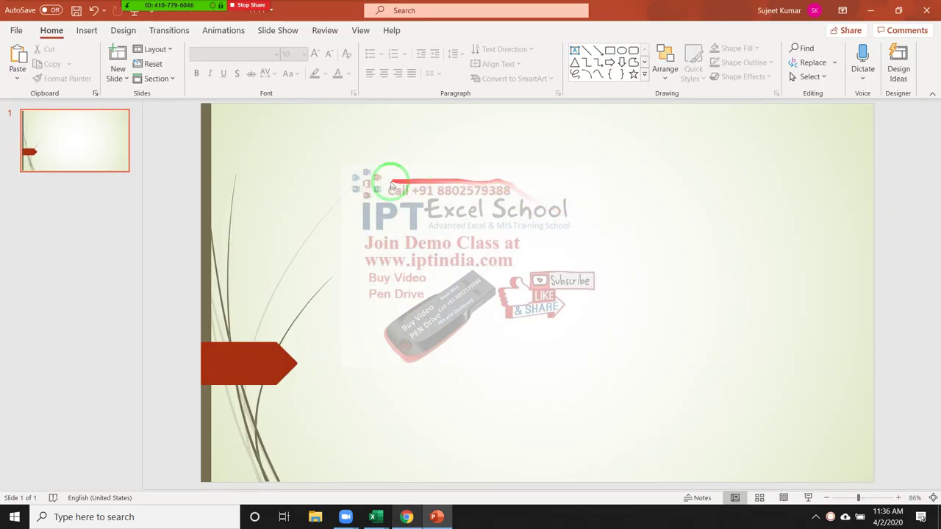
- Review the Paste Special formats for the copied logo and close without pasting
left_click(16, 83)
left_click(82, 135)
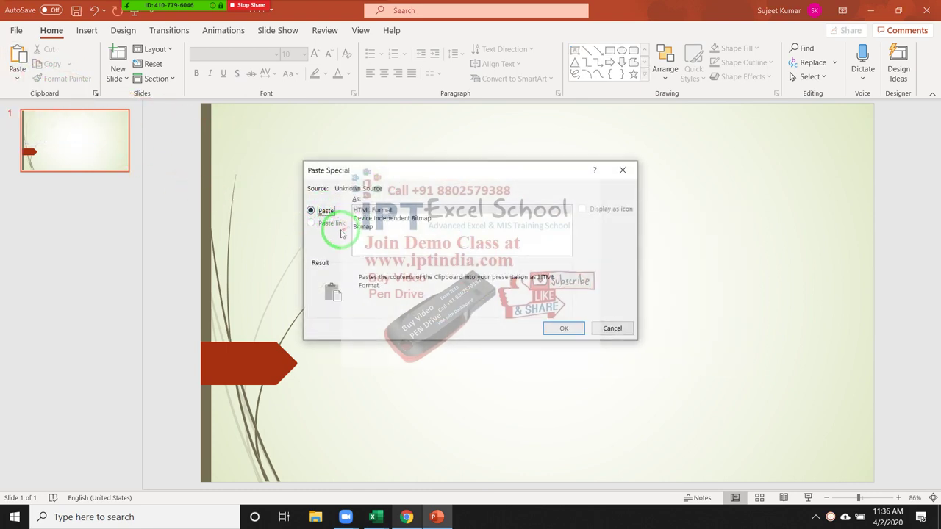
left_click(624, 172)
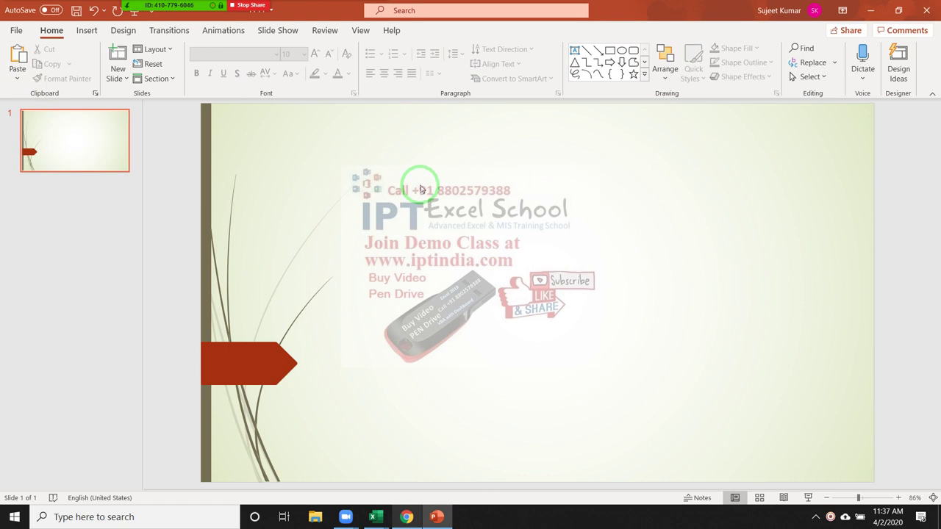
- Copy the Order id table A1:E16 from the Excel workbook
key("alt+Tab")
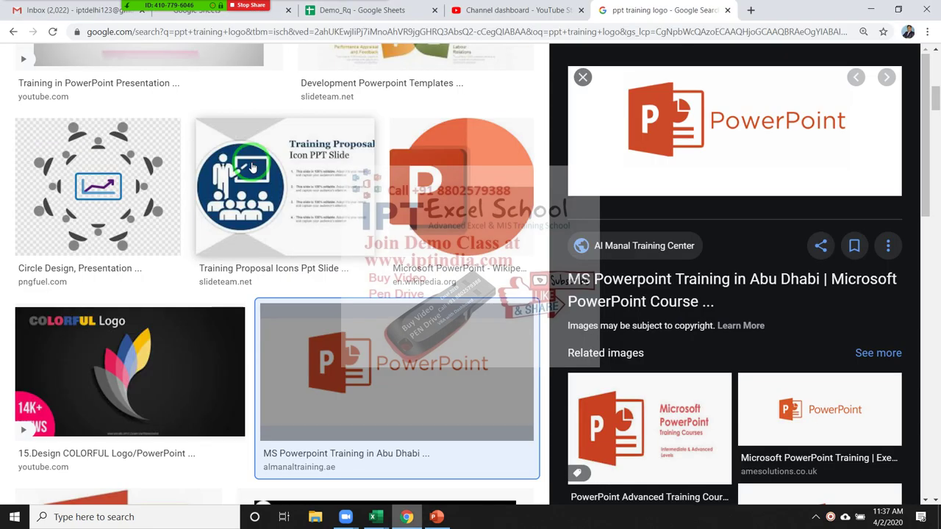
key("alt+Tab")
key("alt+Tab")
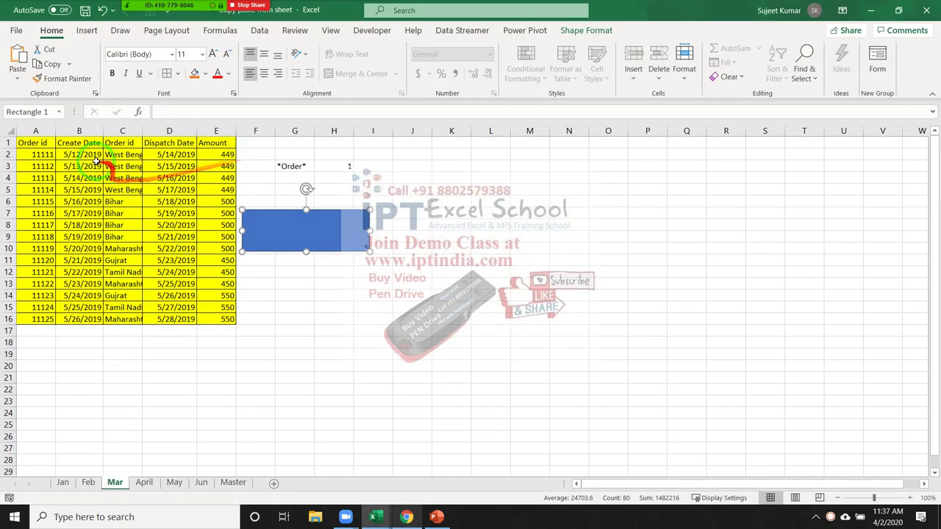
left_click_drag(26, 142, 217, 318)
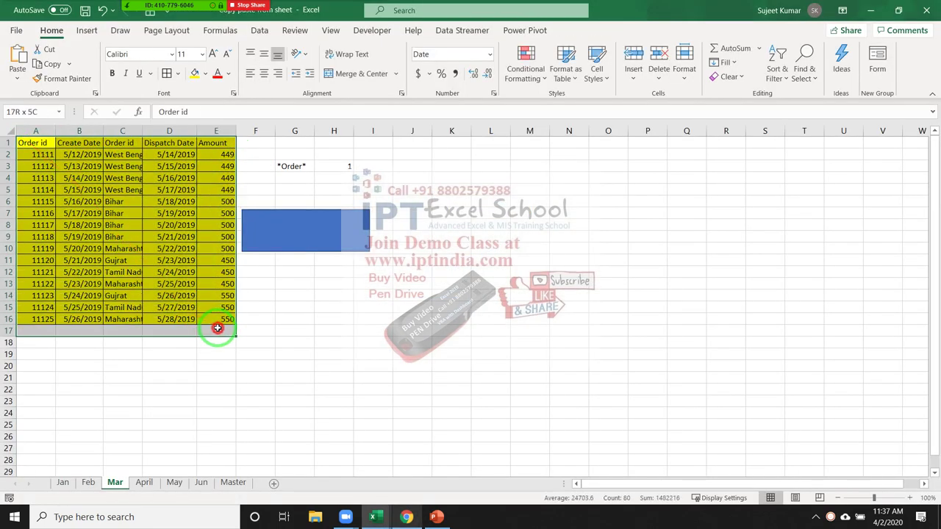
key("ctrl+c")
key("alt+Tab")
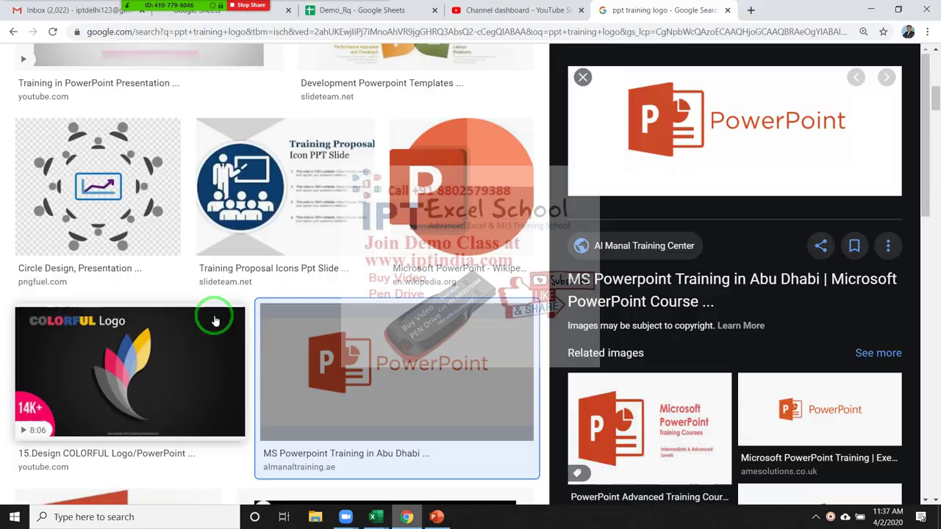
key("alt+Tab")
key("alt+Tab")
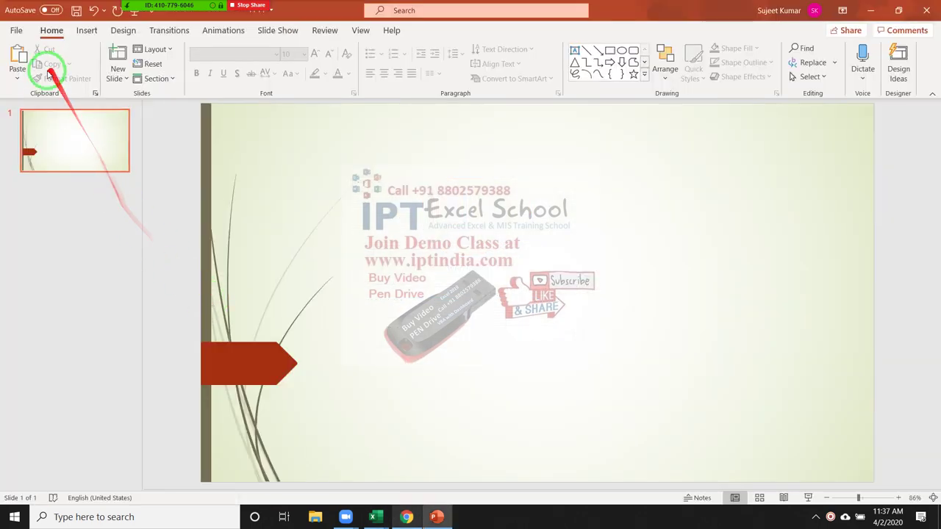
- Preview the Paste Options for the copied table, then close them without pasting
left_click(17, 74)
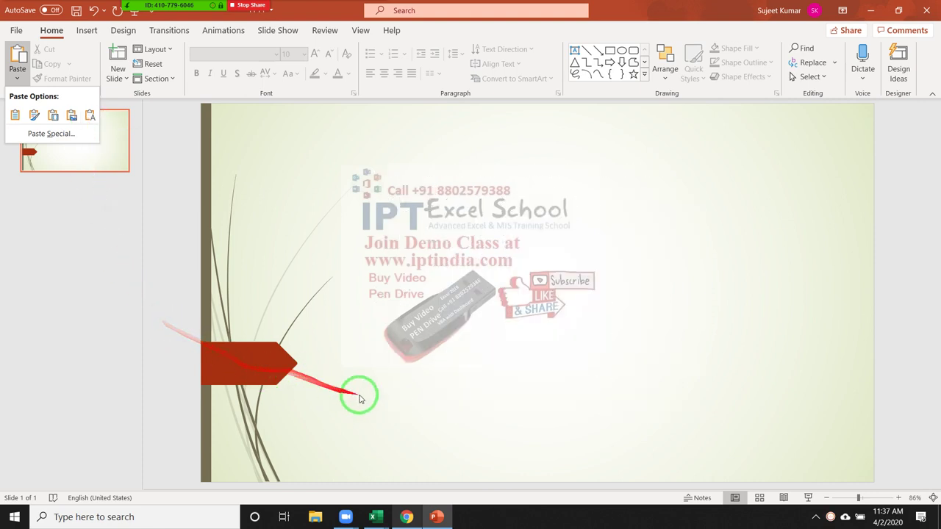
left_click(379, 397)
- Replace the Google image search with a 'hindi kavita' search and show All results
left_click(404, 517)
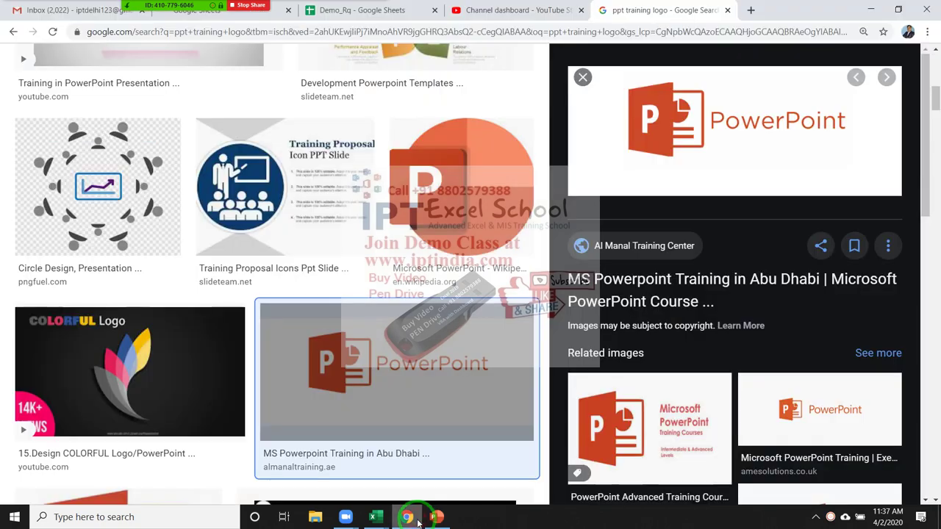
key("Escape")
scroll(503, 213, "up", 4)
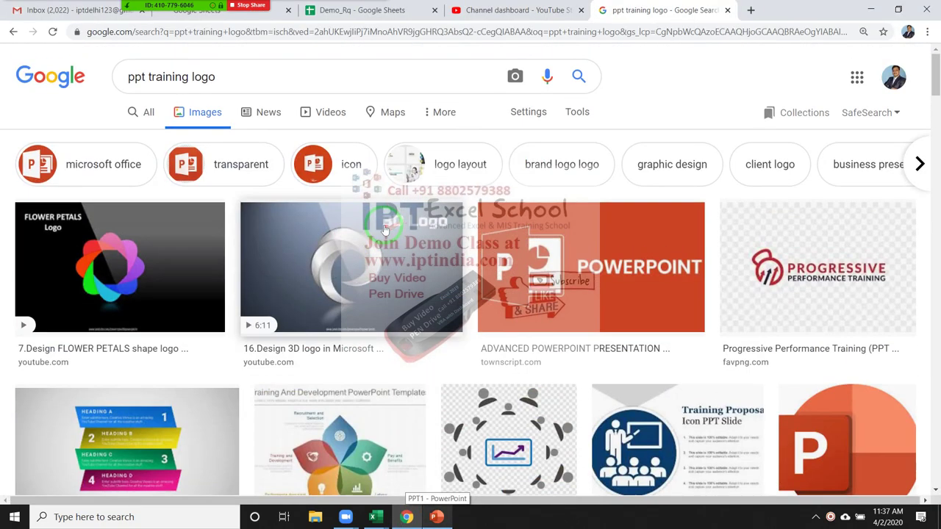
left_click_drag(249, 76, 68, 78)
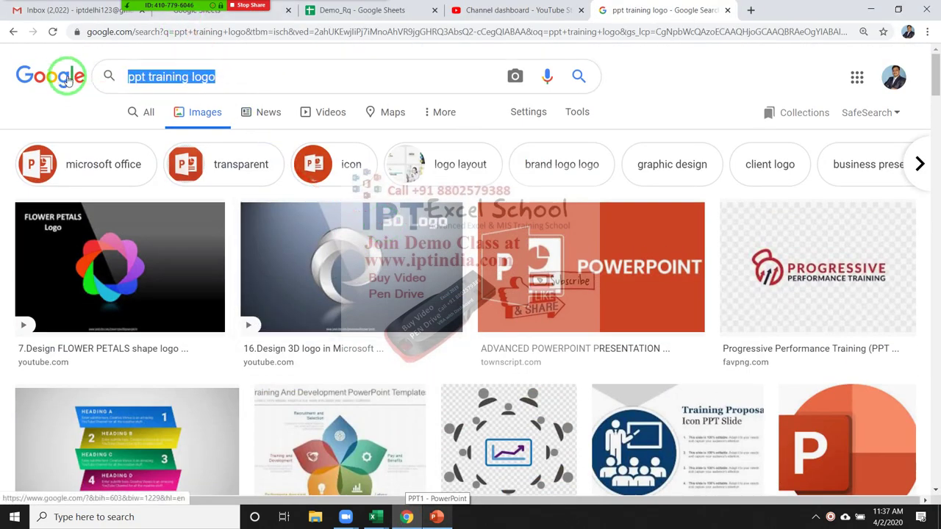
type("hi")
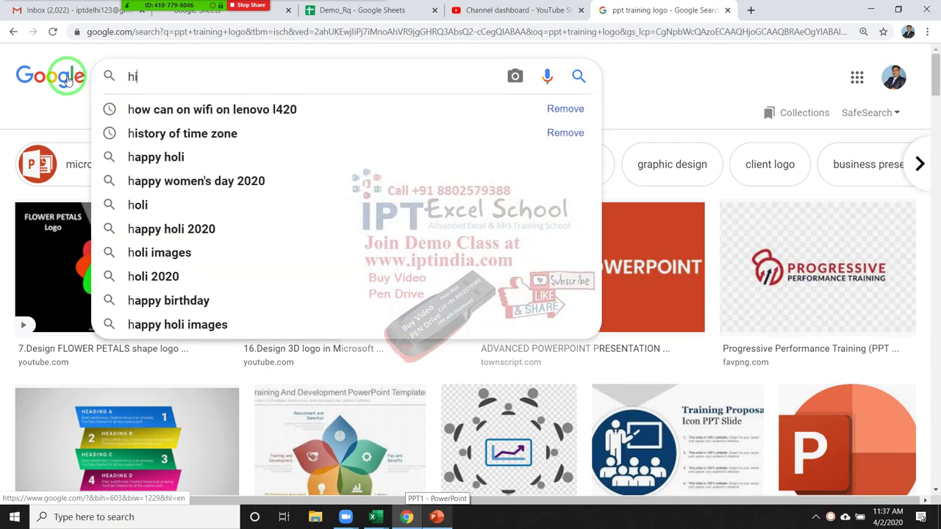
type("ndi k")
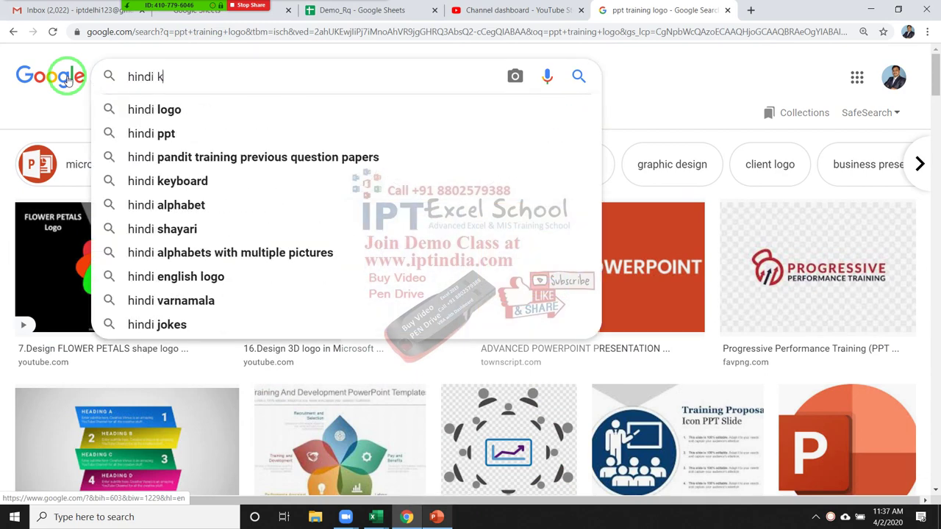
type("avita")
key("Return")
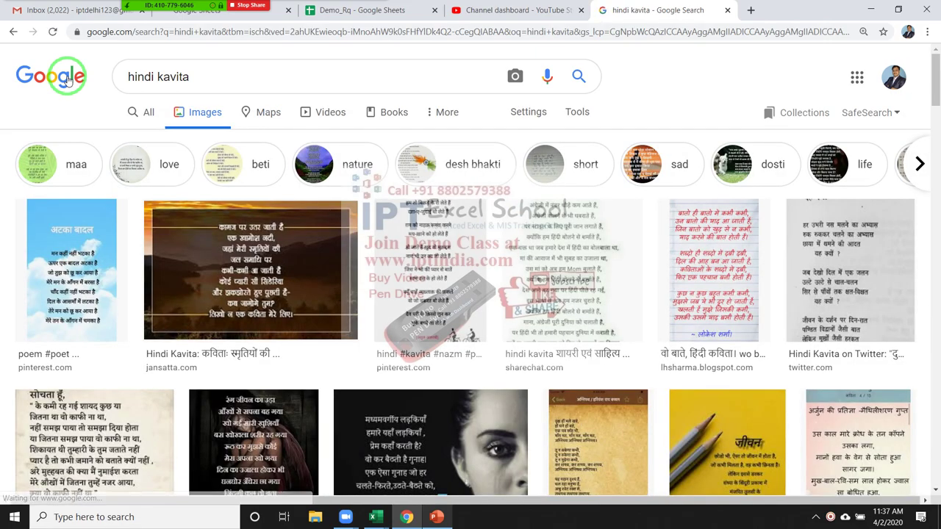
scroll(285, 361, "down", 5)
scroll(280, 360, "up", 5)
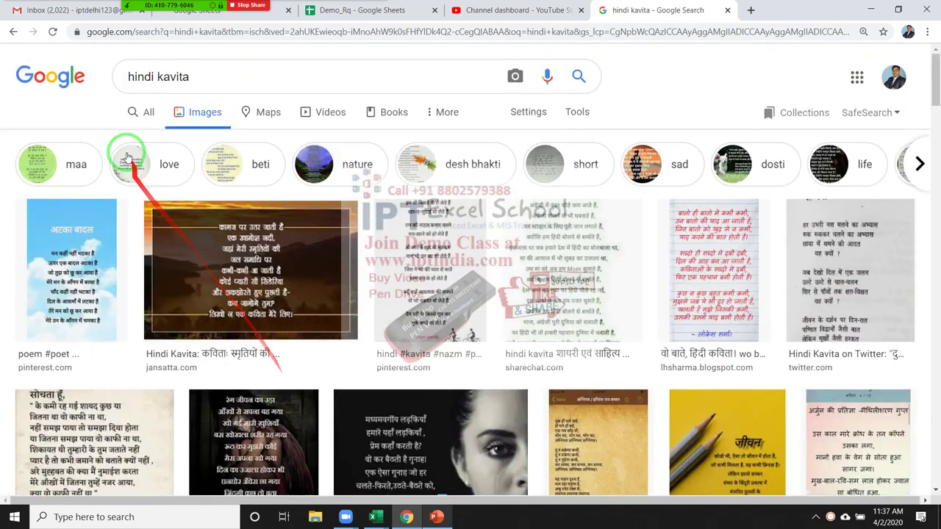
left_click(139, 116)
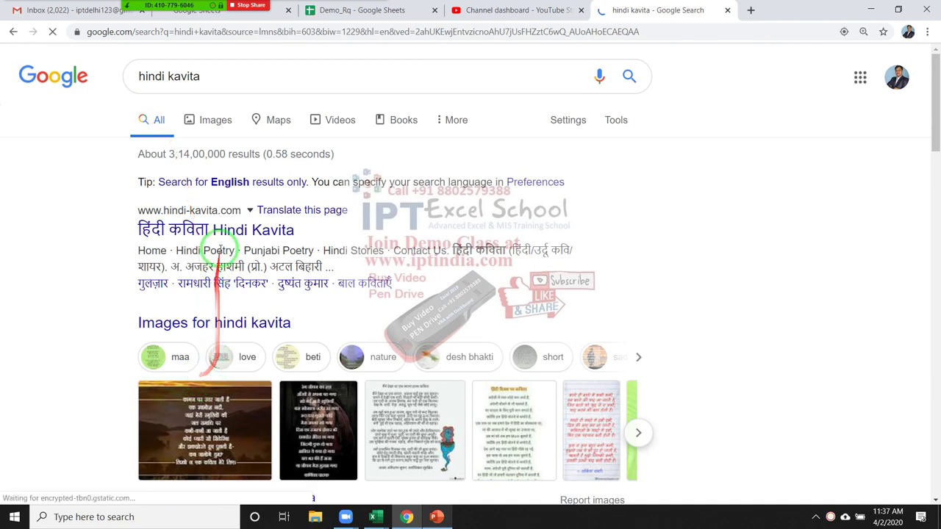
- Open hindi-kavita.com from the results and go to a poet's page of poems
left_click(211, 230)
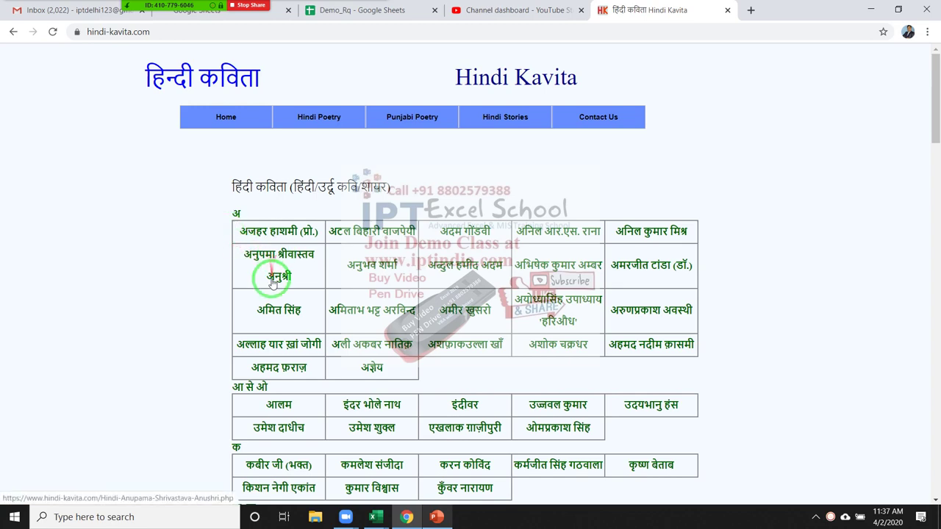
left_click(237, 230)
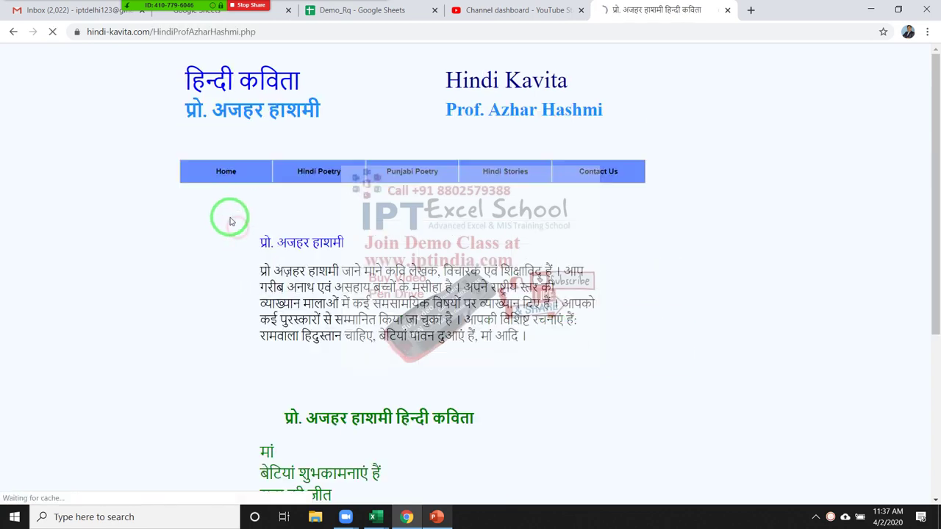
scroll(272, 293, "down", 3)
scroll(272, 293, "up", 2)
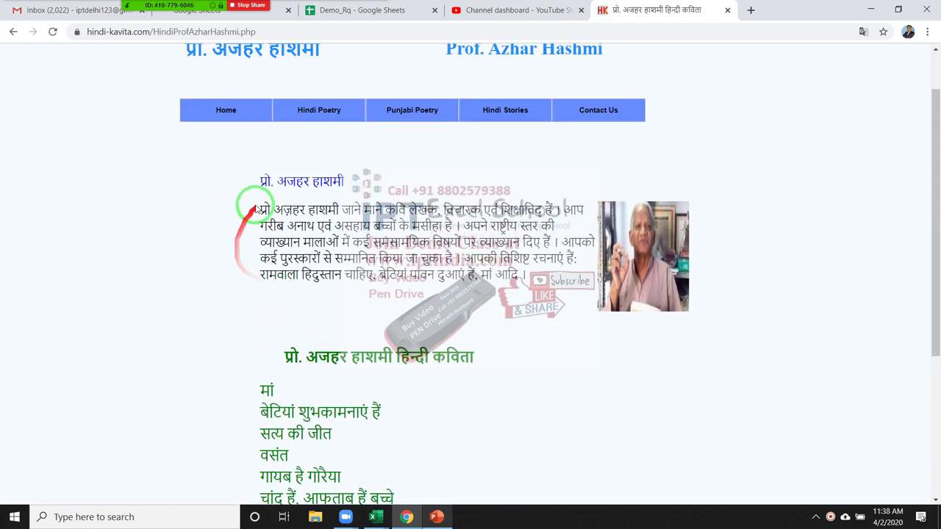
- Select the poet's heading and poem list, then return to PowerPoint
mouse_move(258, 205)
left_mouse_down()
mouse_move(380, 257)
mouse_move(523, 273)
left_mouse_up()
scroll(524, 274, "down", 3)
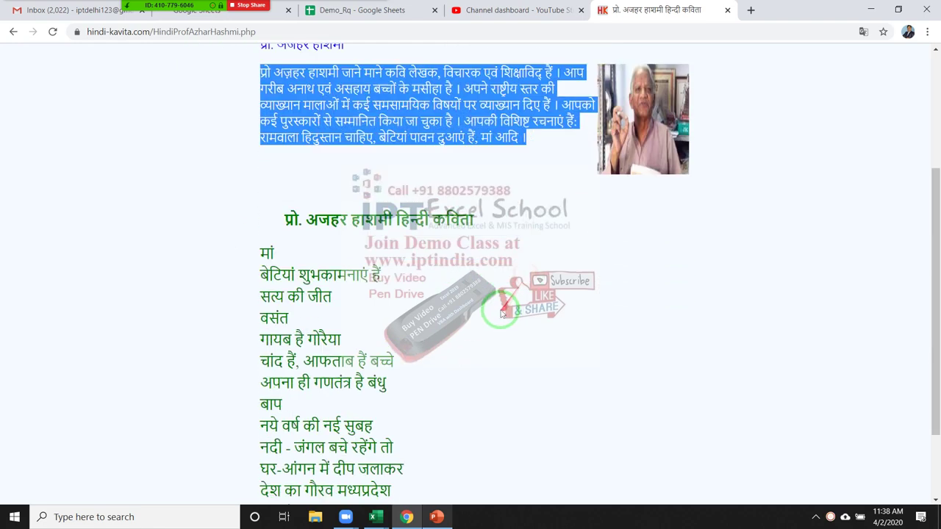
mouse_move(247, 197)
left_mouse_down()
mouse_move(268, 246)
mouse_move(294, 400)
mouse_move(329, 474)
left_mouse_up()
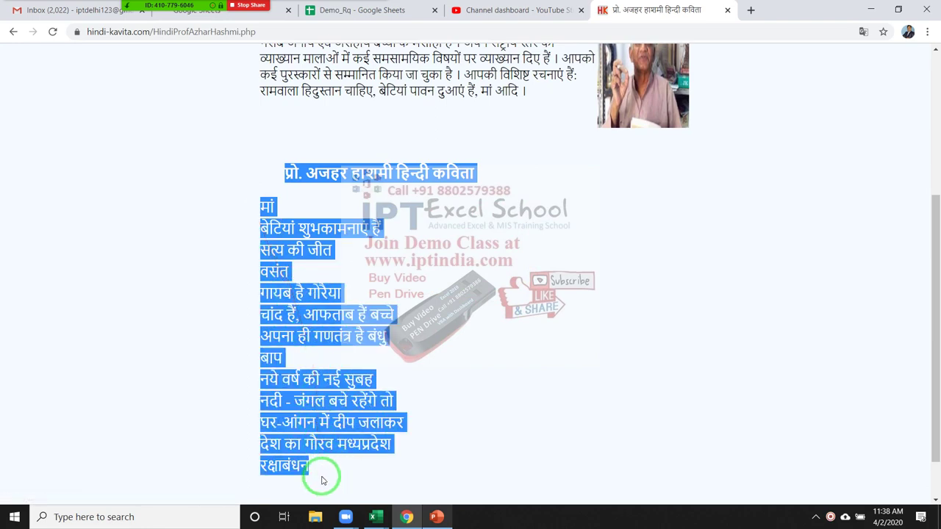
key("alt+Tab")
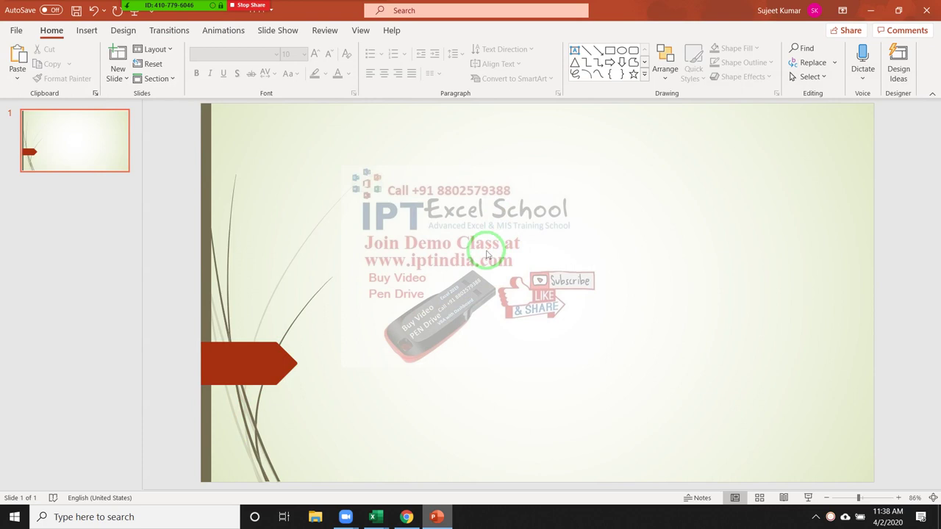
key("ctrl+v")
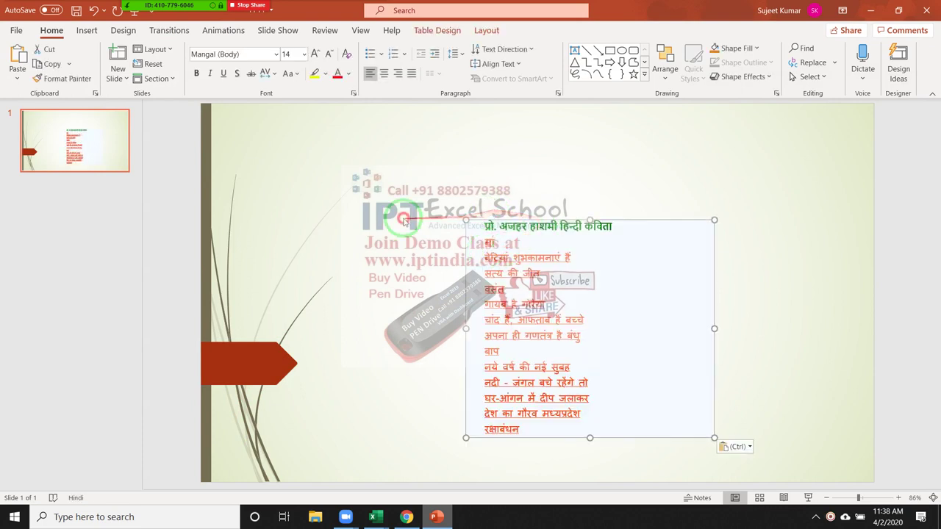
left_click(479, 235)
left_click_drag(471, 221, 383, 171)
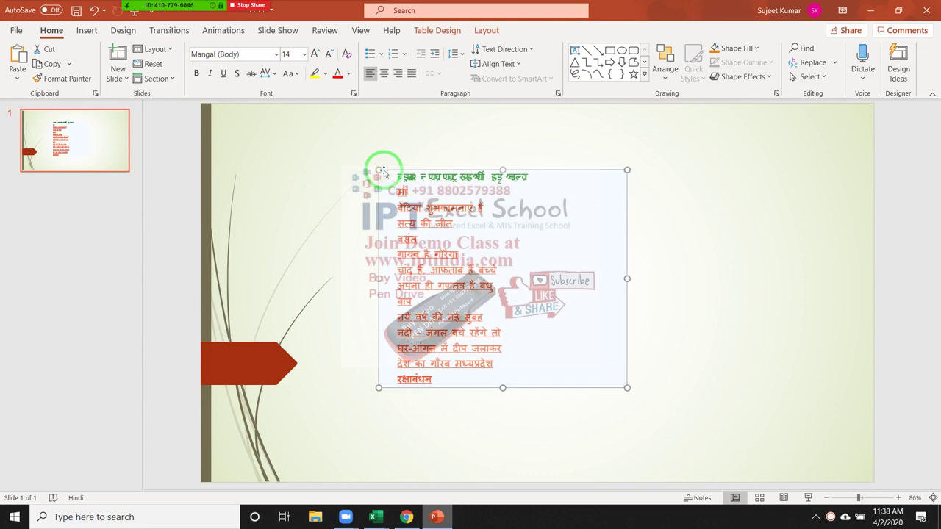
key("Delete")
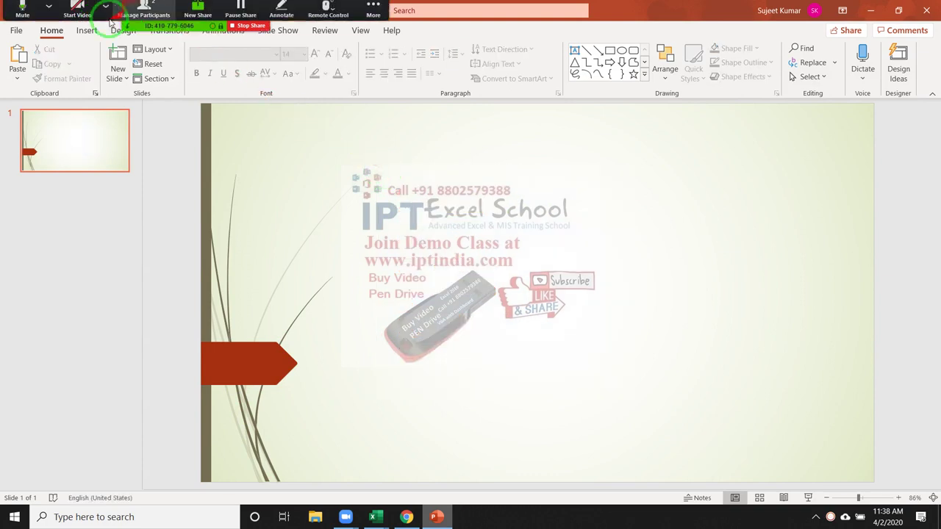
left_click(105, 10)
left_click(87, 31)
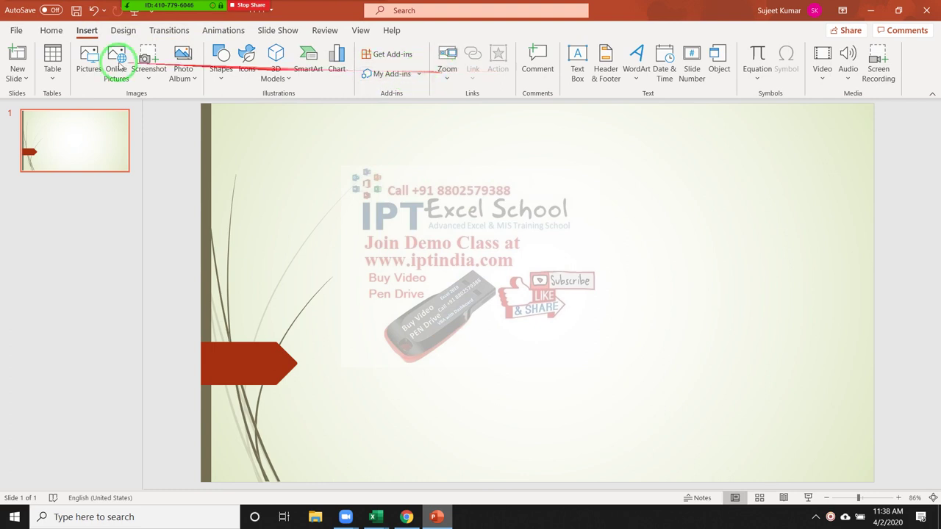
left_click(51, 30)
left_click(574, 50)
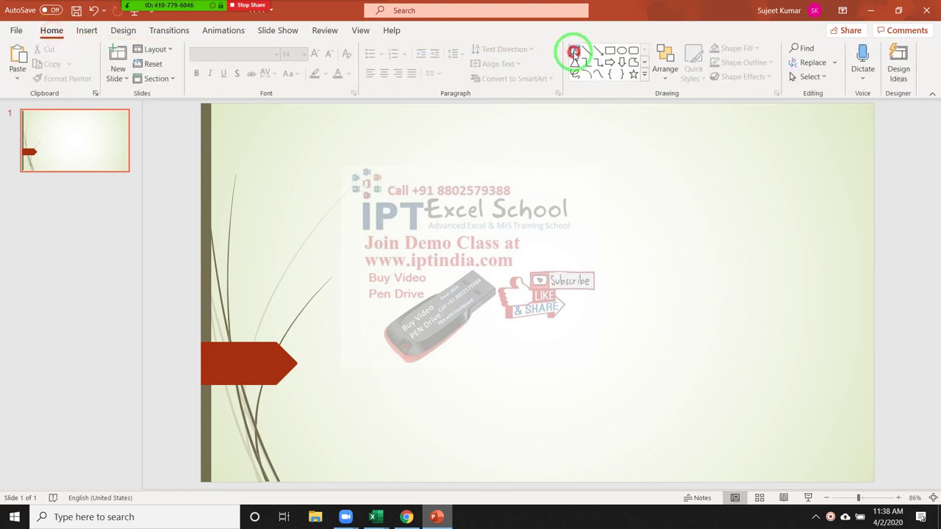
left_click_drag(381, 149, 922, 334)
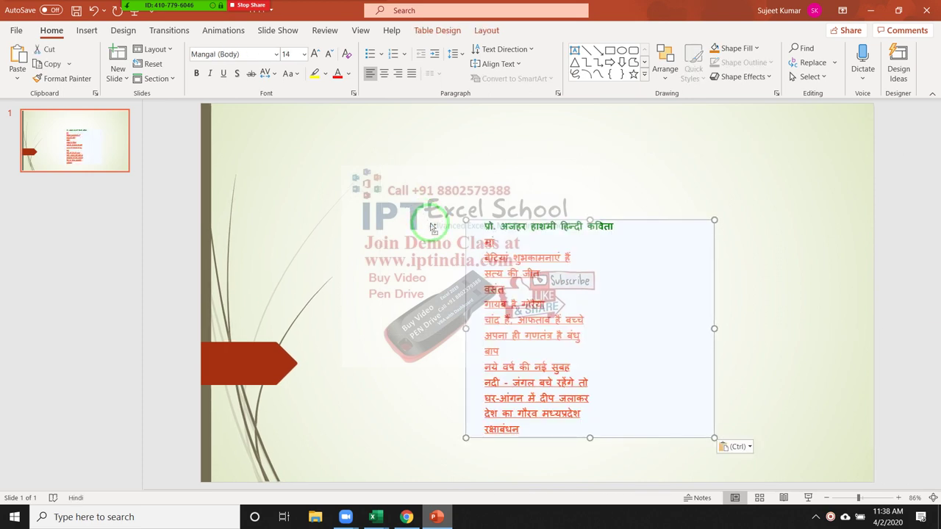
key("Delete")
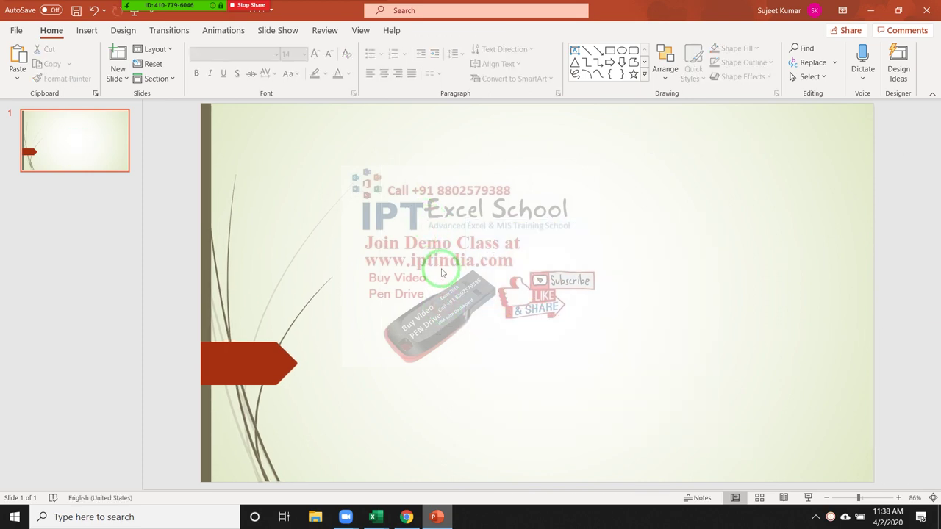
key("ctrl+v")
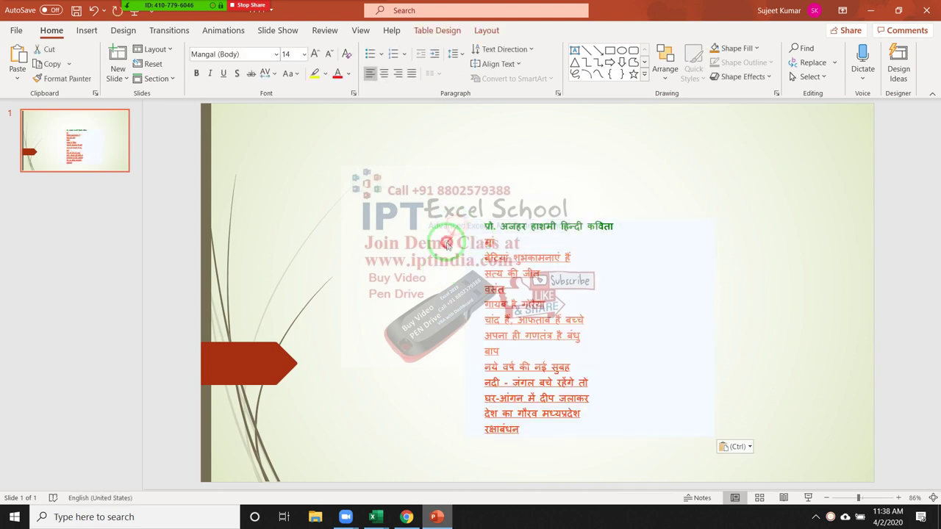
left_click(661, 227)
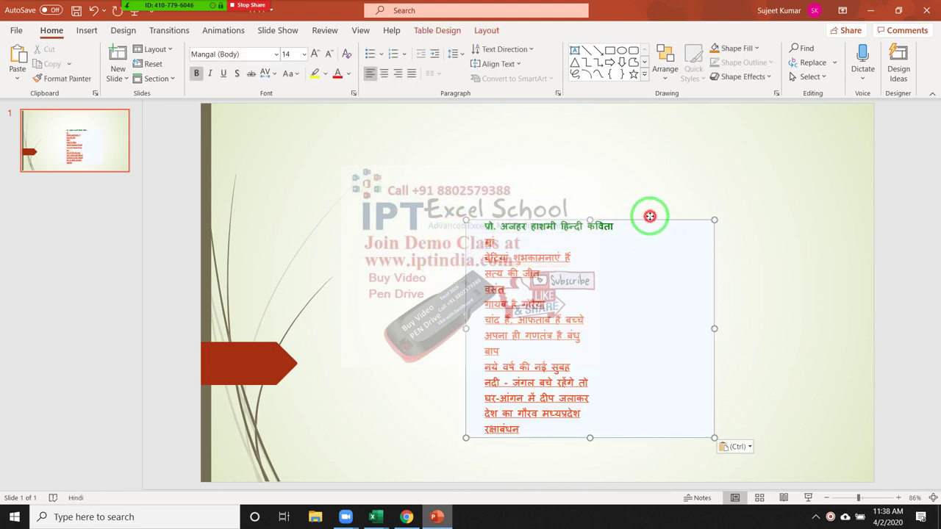
left_click_drag(659, 220, 589, 169)
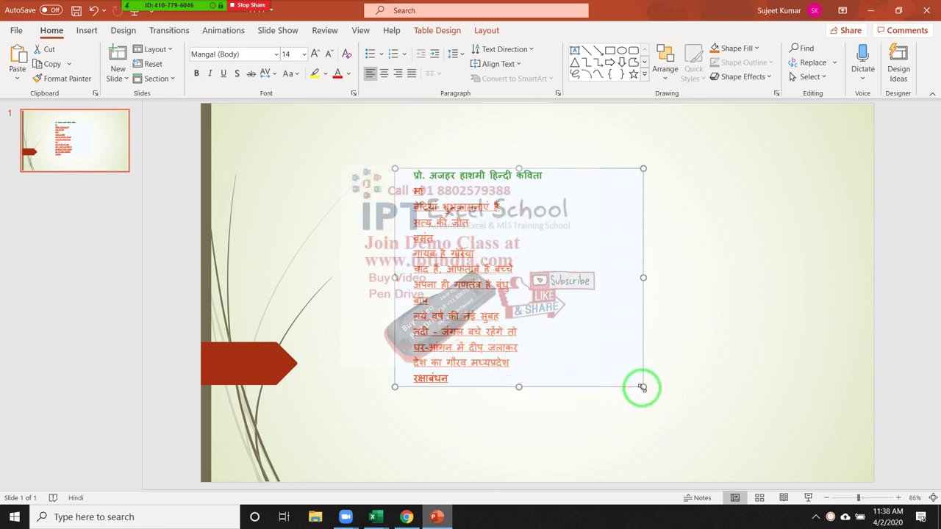
left_click(578, 377)
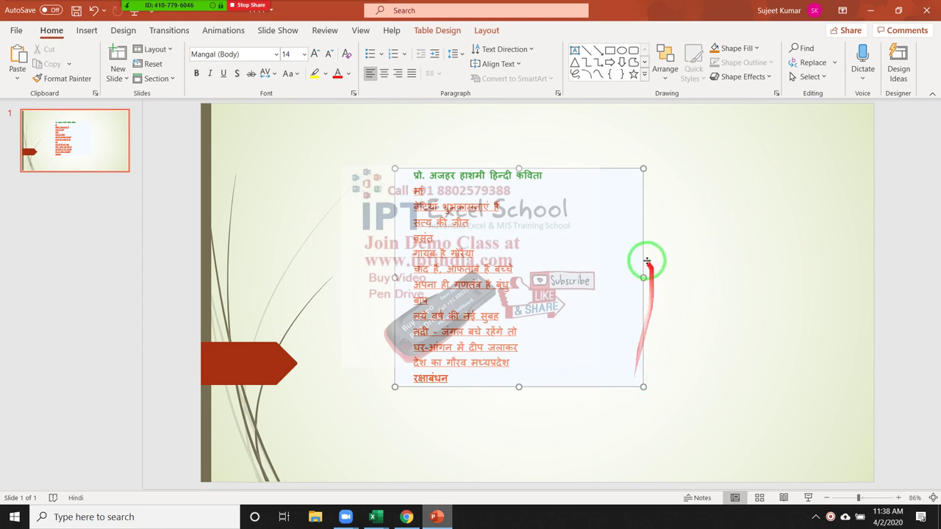
key("ctrl+x")
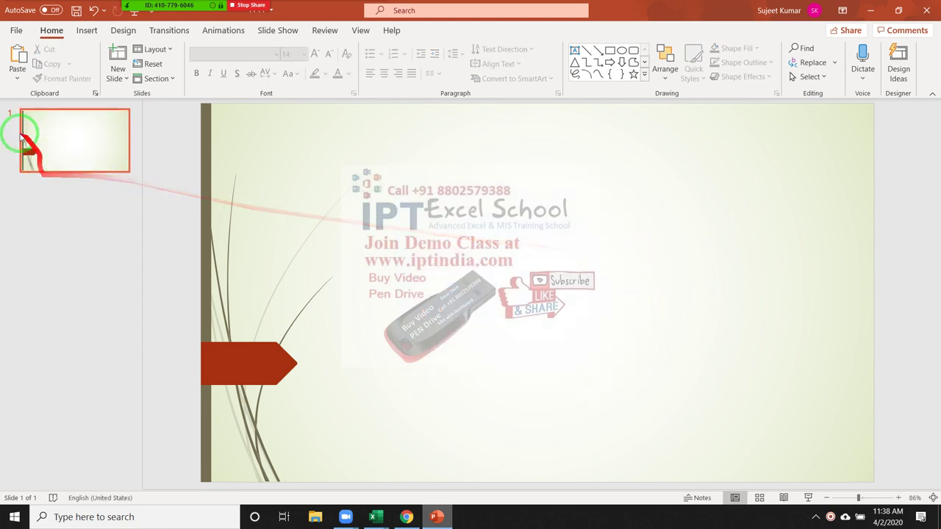
left_click(17, 79)
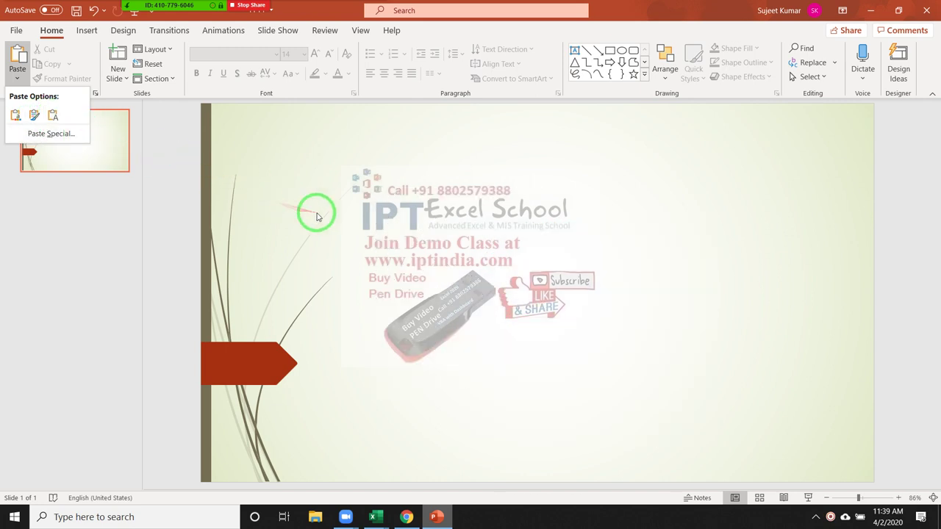
- Paste the poem list as HTML via Paste Special, then delete it
left_click(342, 240)
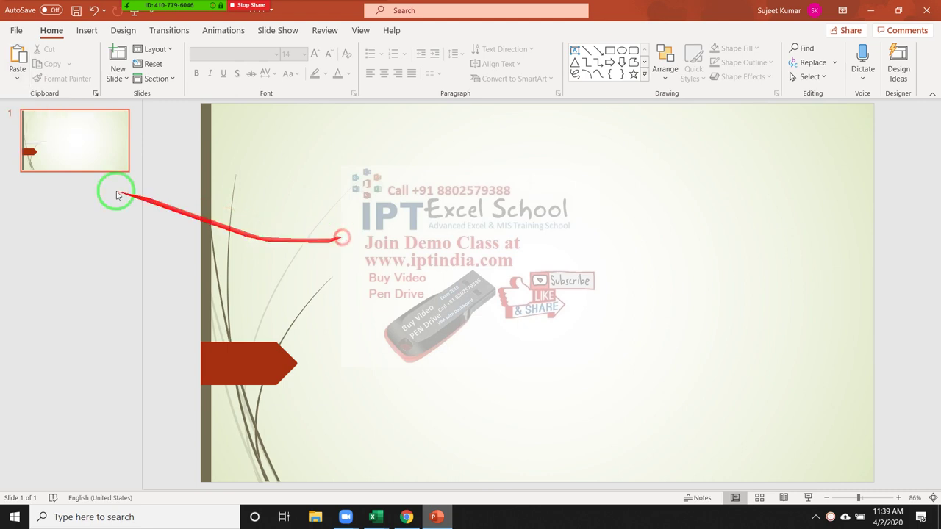
left_click(15, 83)
left_click(38, 133)
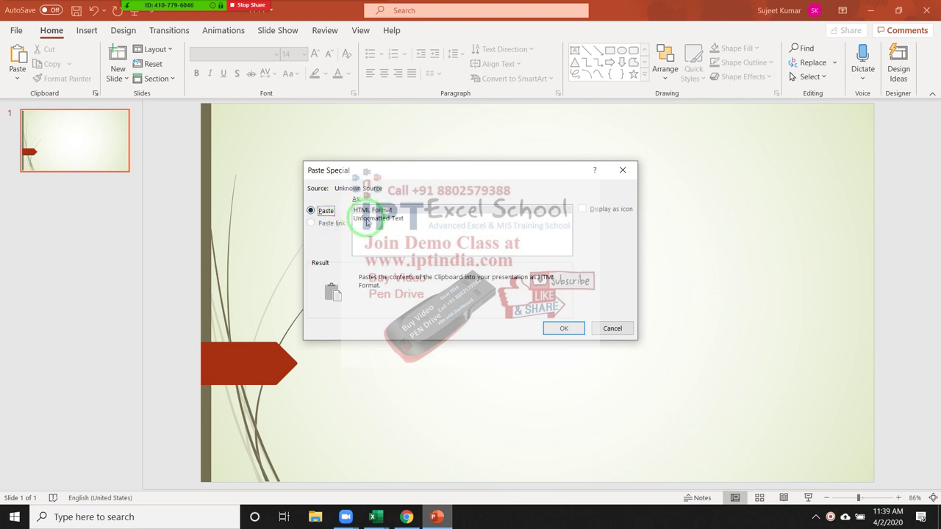
left_click(367, 219)
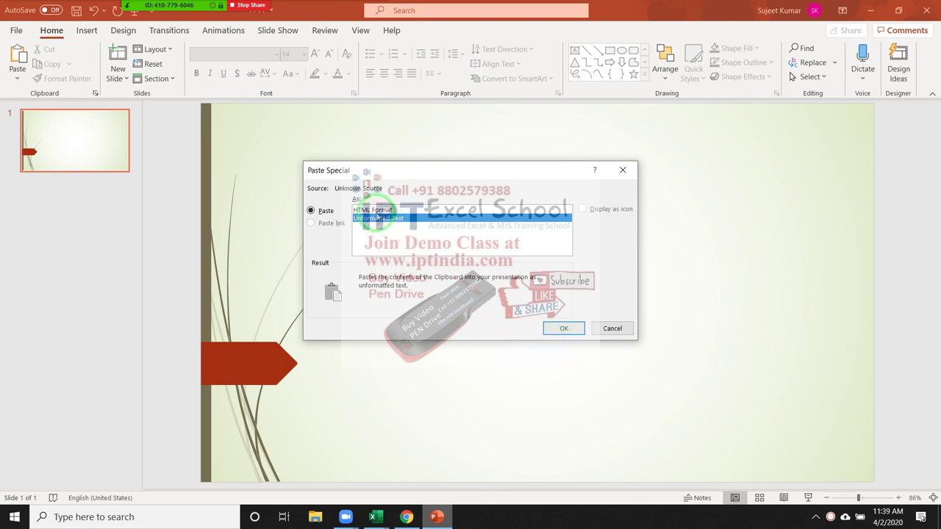
left_click(372, 210)
left_click(564, 328)
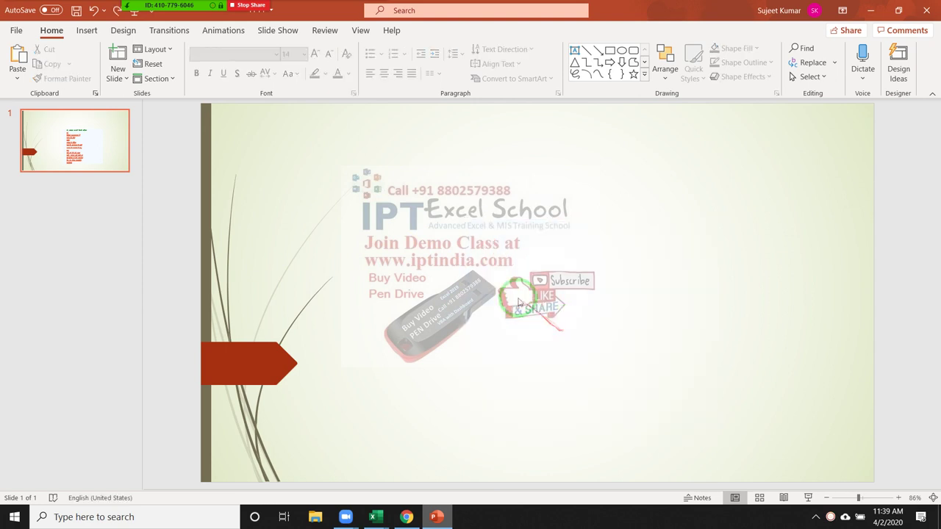
key("Delete")
- Paste the poem list as Unformatted Text, then delete the text box
left_click(17, 78)
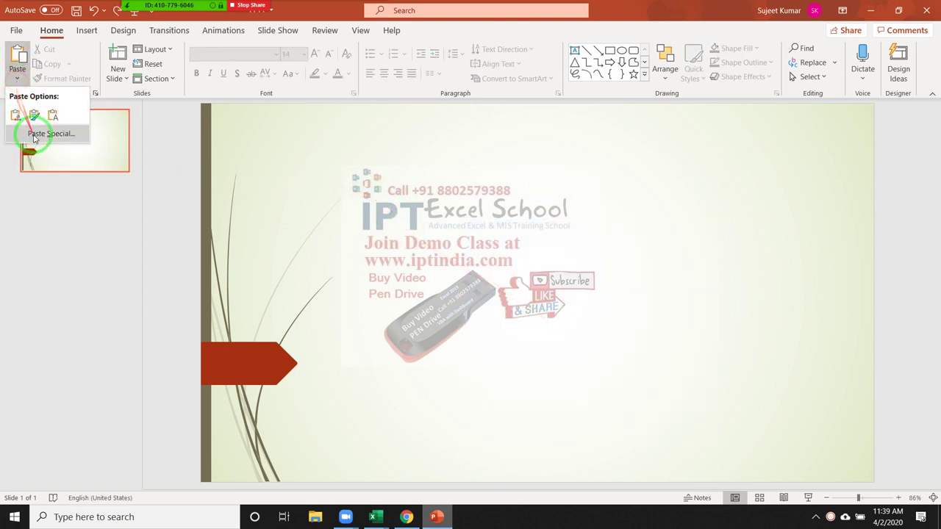
left_click(33, 130)
left_click(360, 221)
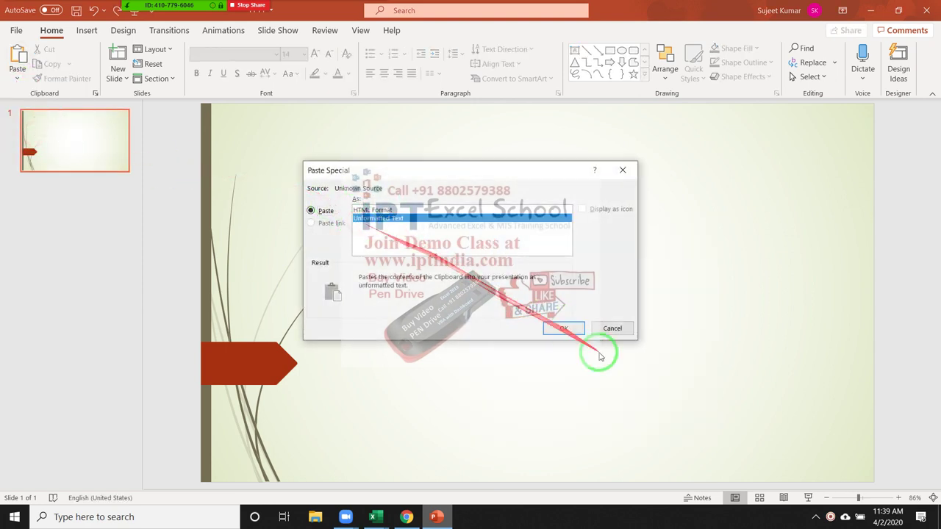
left_click(563, 329)
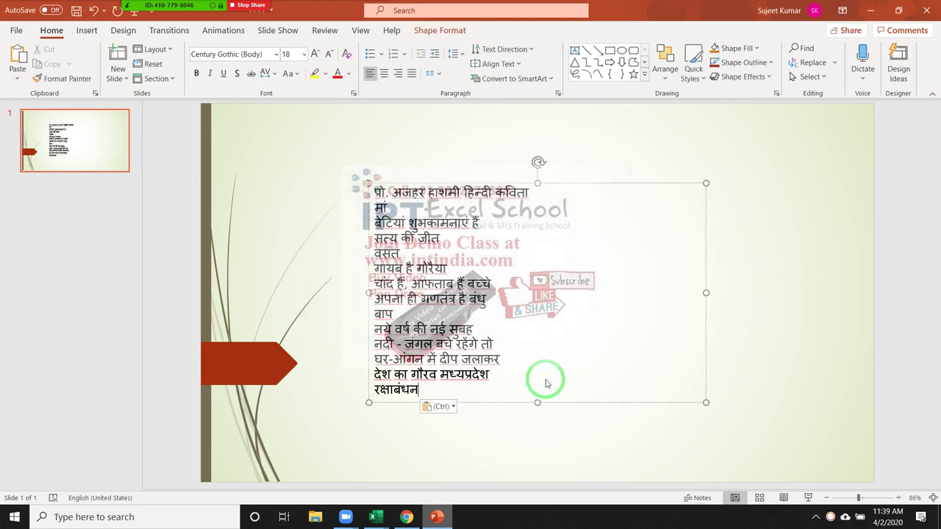
left_click(557, 400)
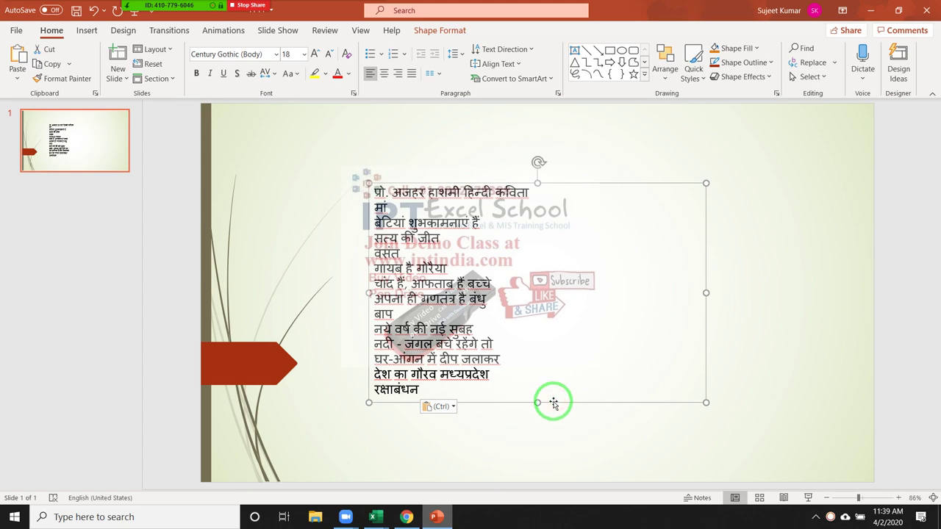
key("Delete")
- Copy the order table A1:E16 from the Copy paste from sheet workbook and return to PowerPoint
mouse_move(375, 515)
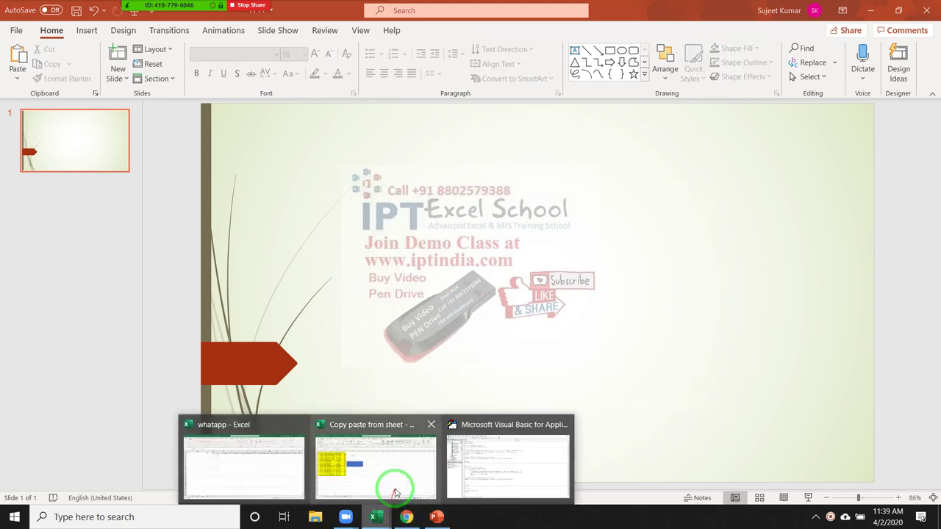
left_click(399, 471)
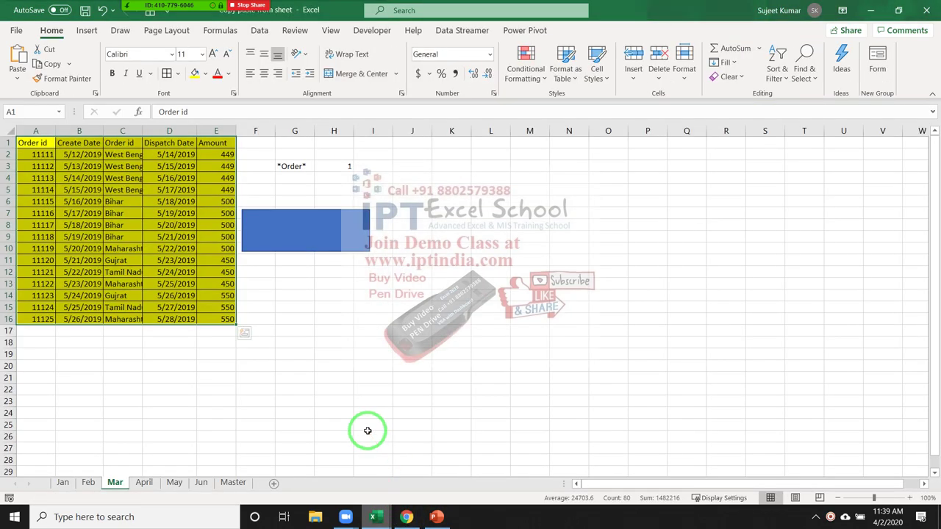
key("ctrl+c")
mouse_move(445, 520)
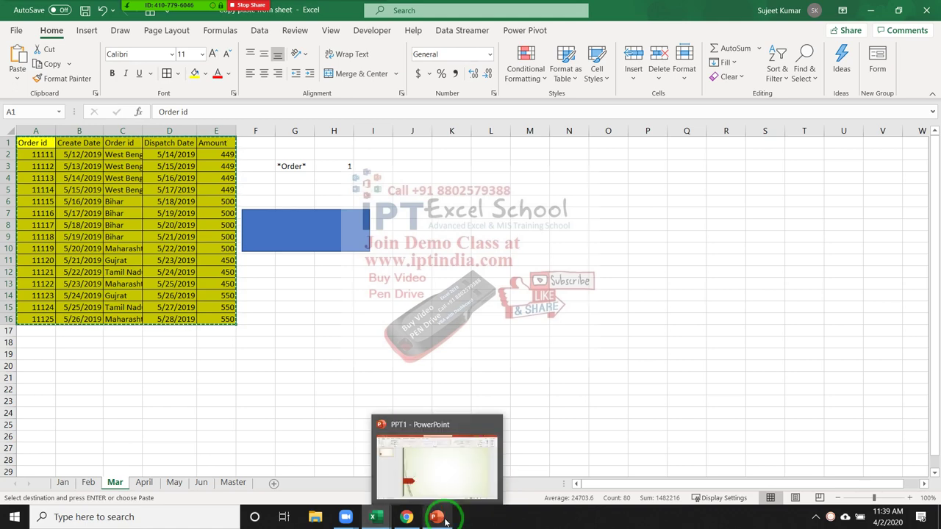
left_click(439, 475)
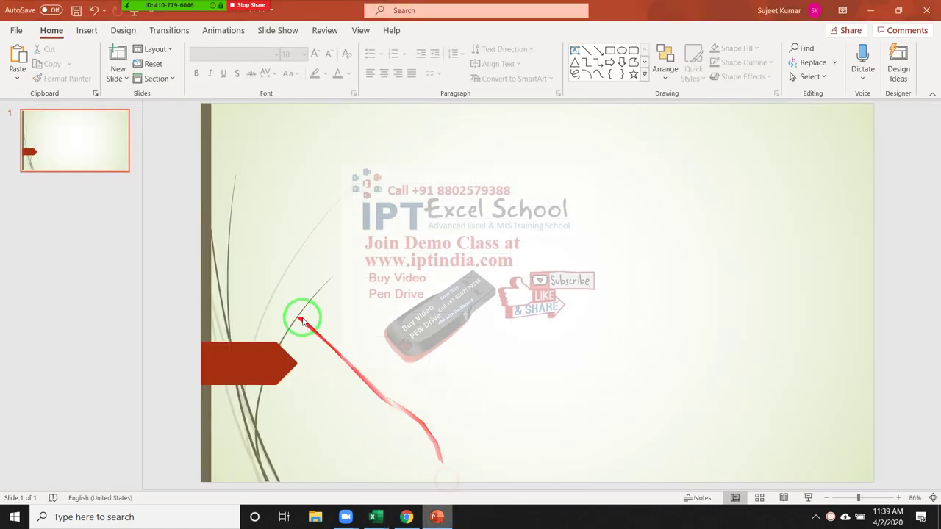
left_click(17, 78)
left_click(33, 133)
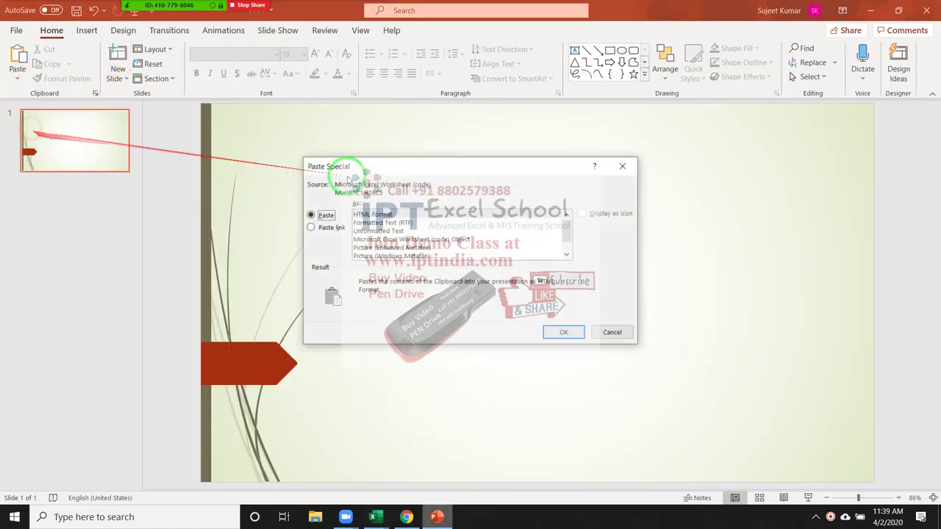
left_click_drag(455, 175, 445, 161)
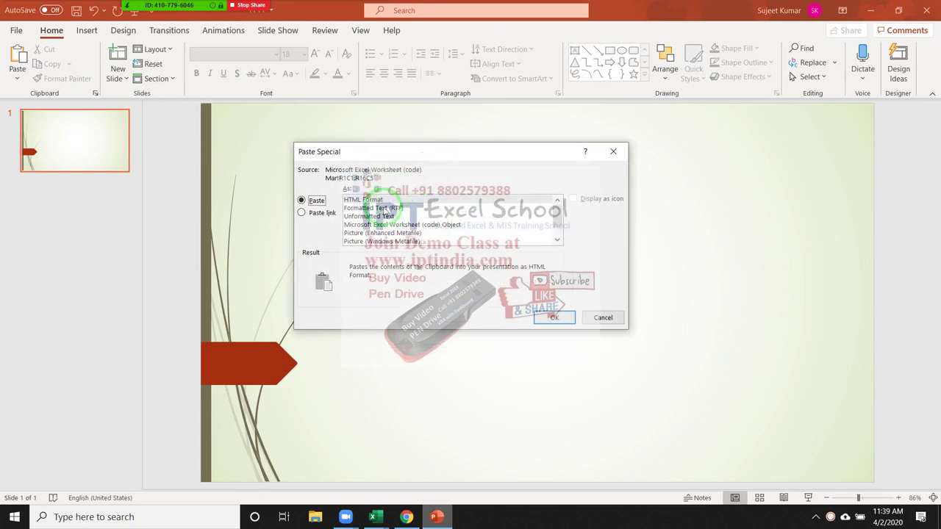
left_click(384, 209)
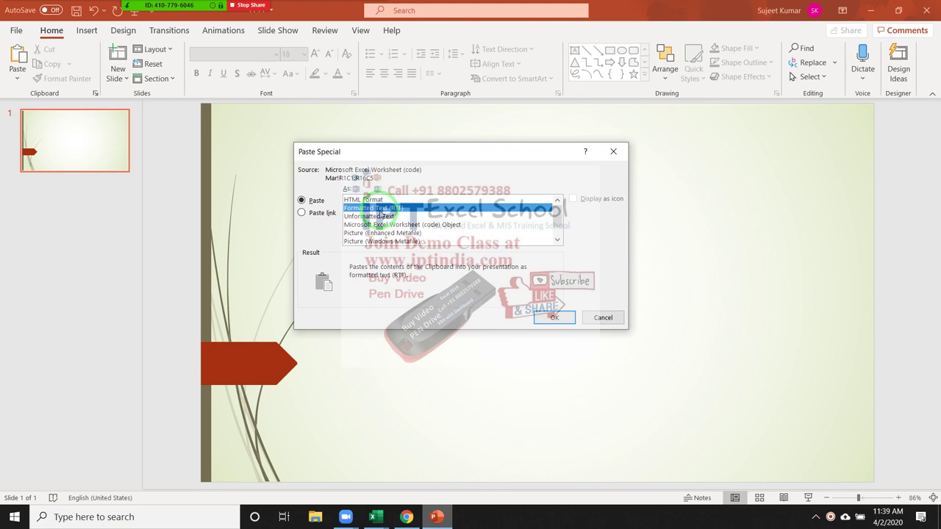
left_click(557, 318)
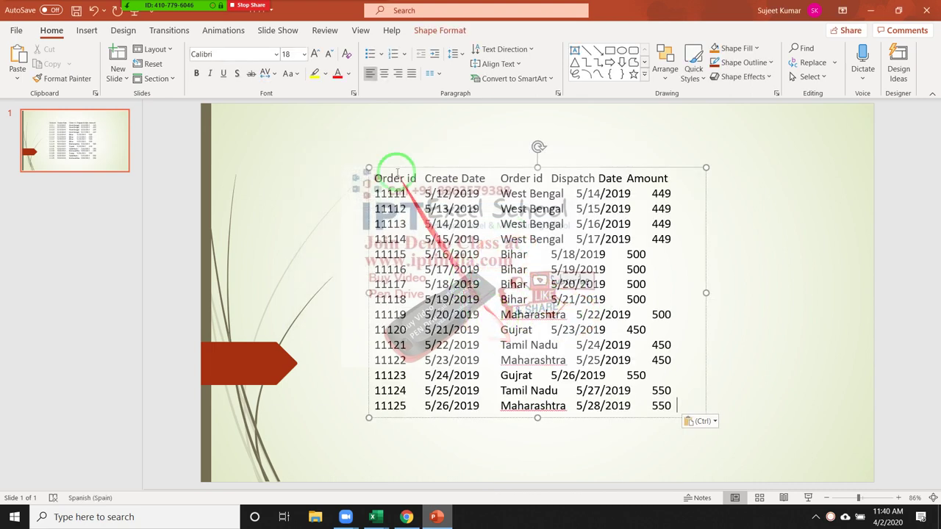
key("Delete")
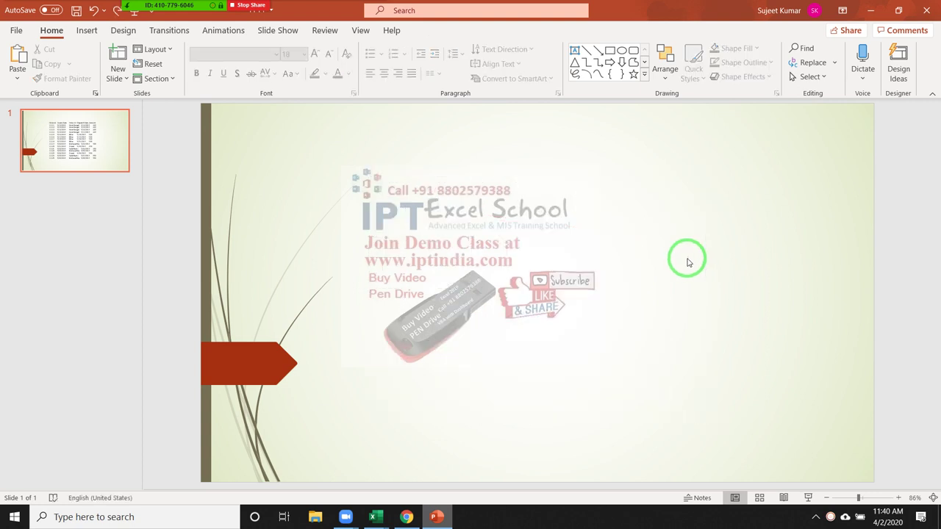
- Paste the copied order table as a Microsoft Excel Worksheet Object via Paste Special
left_click(11, 84)
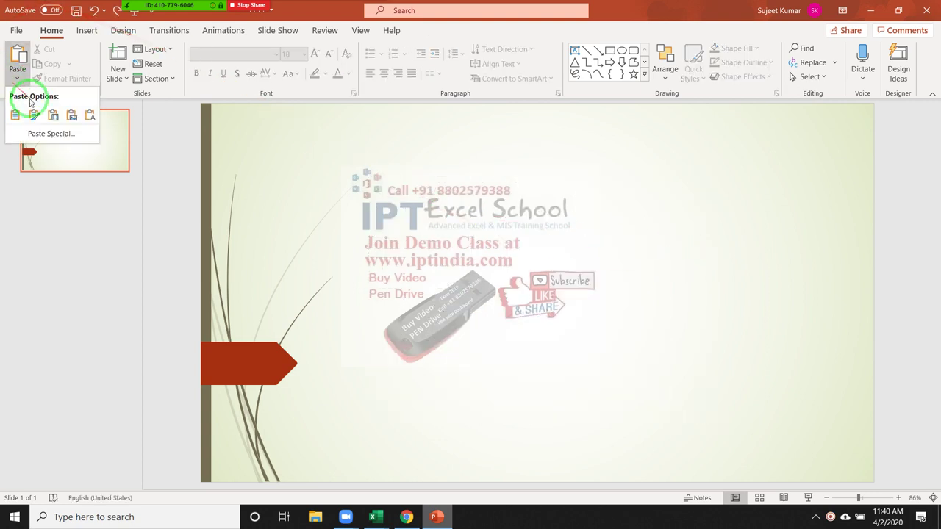
left_click(44, 133)
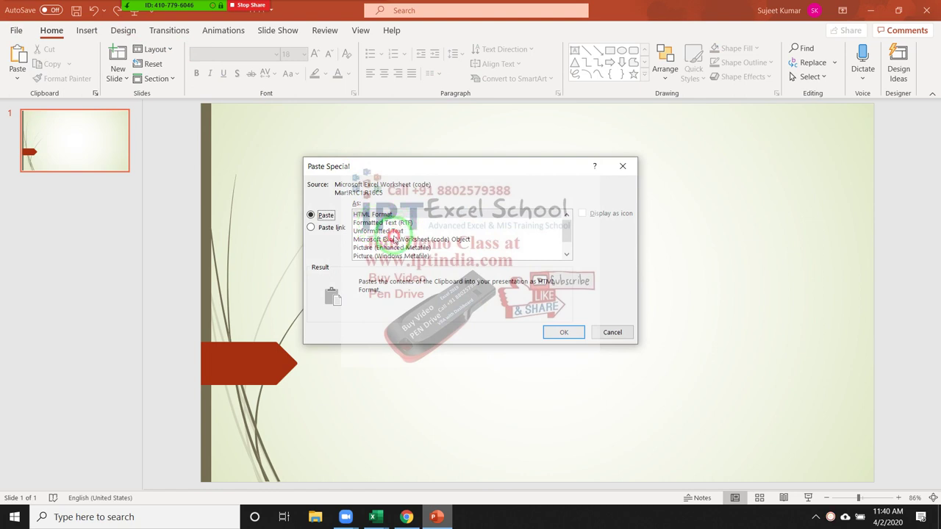
left_click(395, 240)
left_click(561, 333)
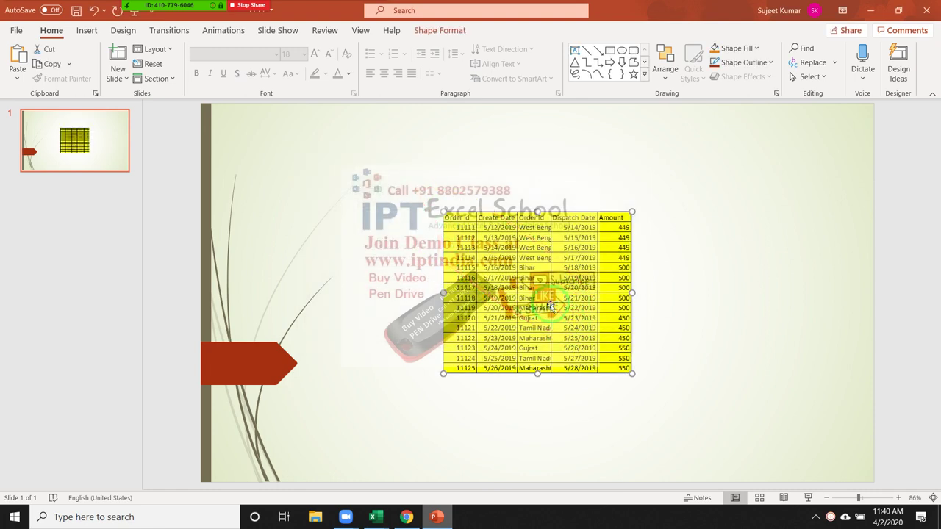
- Open the embedded order table for editing, exit, and delete it from the slide
double_click(548, 307)
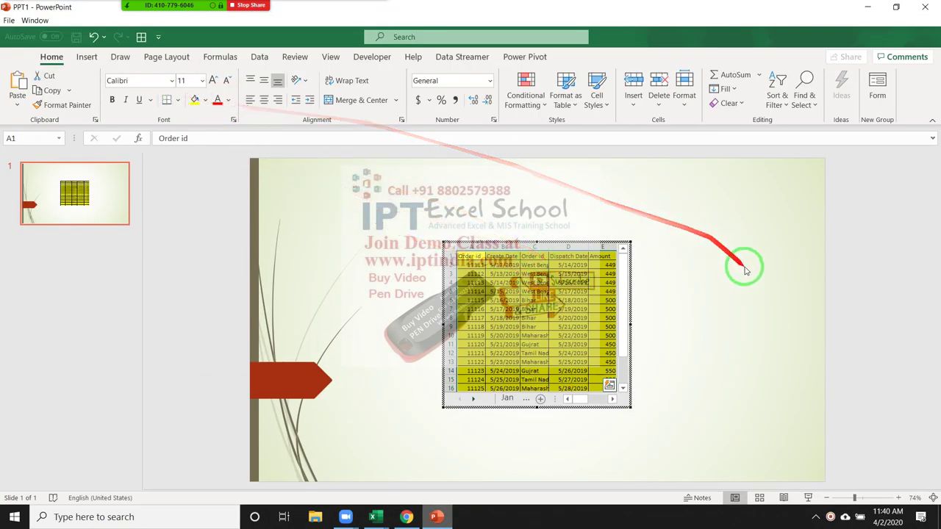
left_click(353, 173)
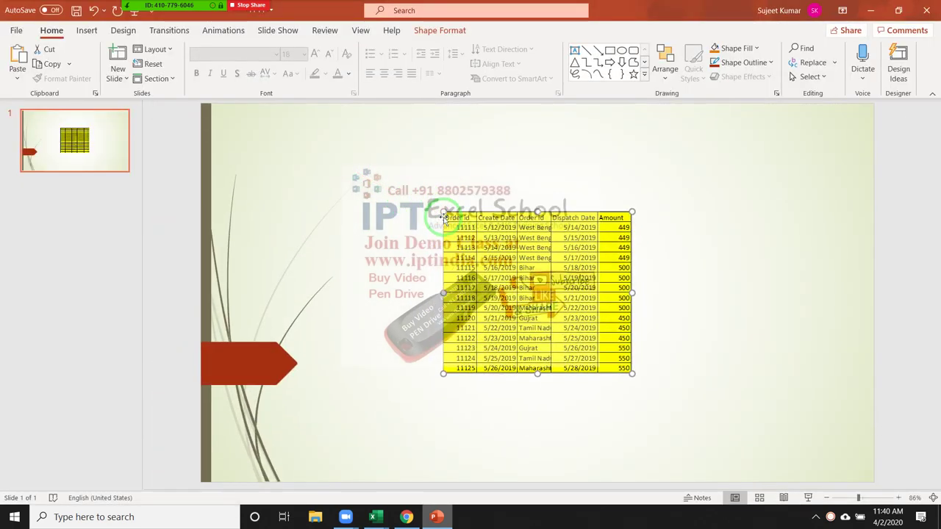
key("Delete")
right_click(406, 187)
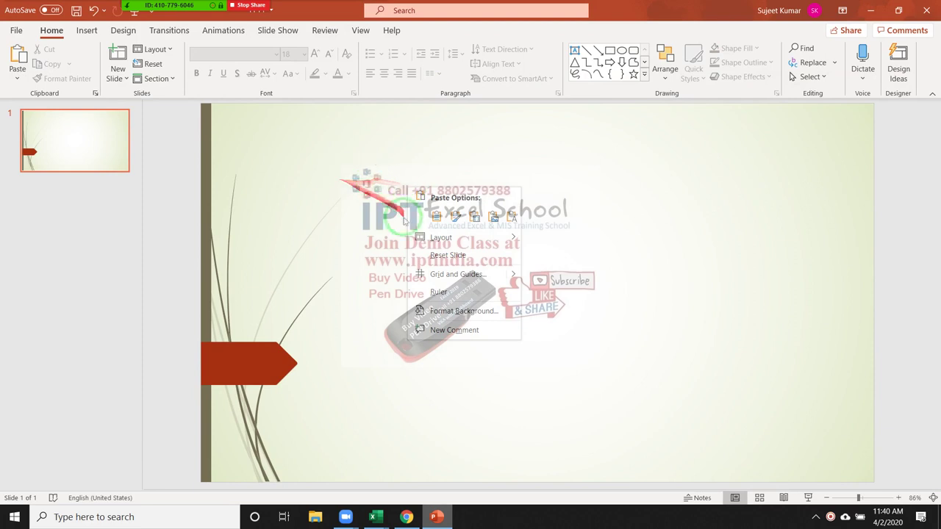
left_click(18, 77)
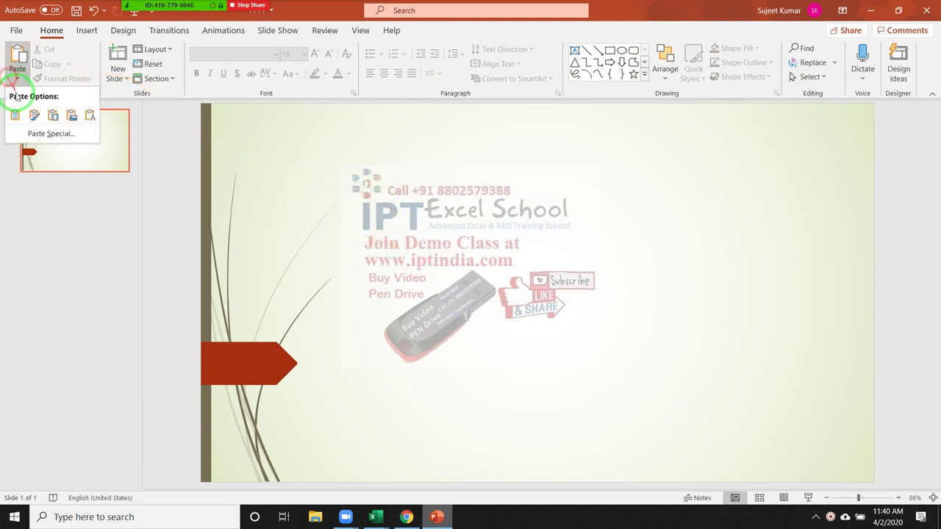
left_click(31, 133)
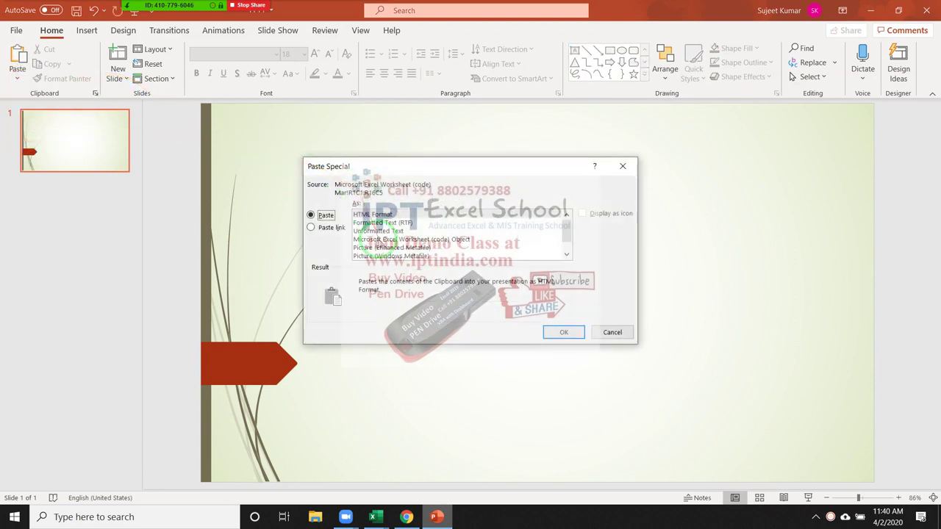
left_click(392, 248)
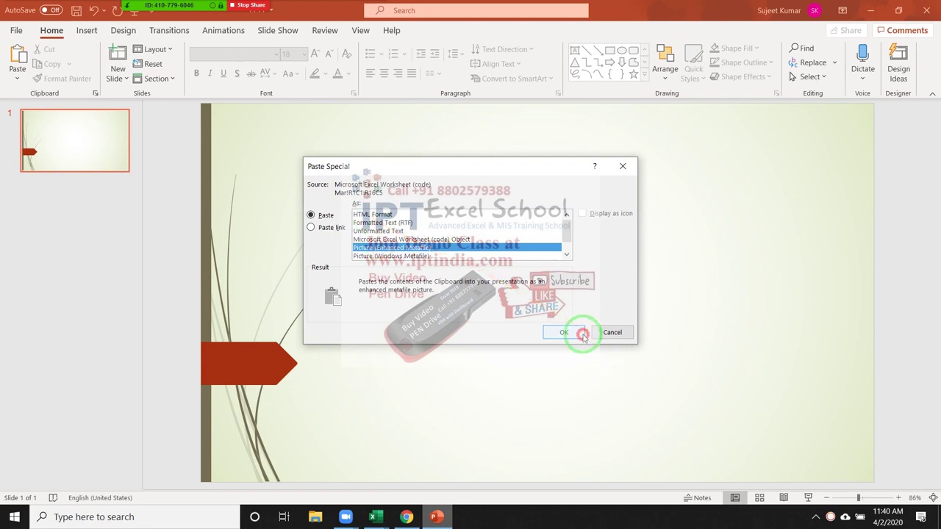
left_click(564, 331)
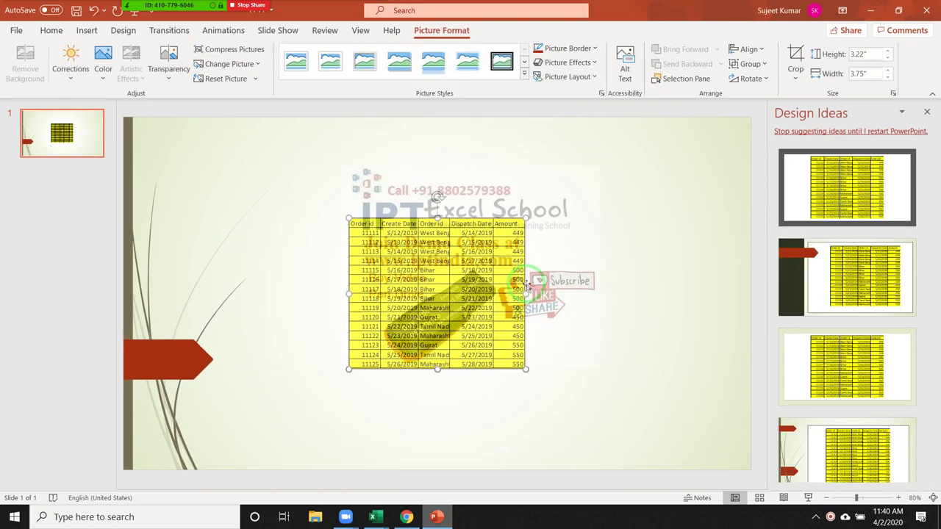
left_click(578, 269)
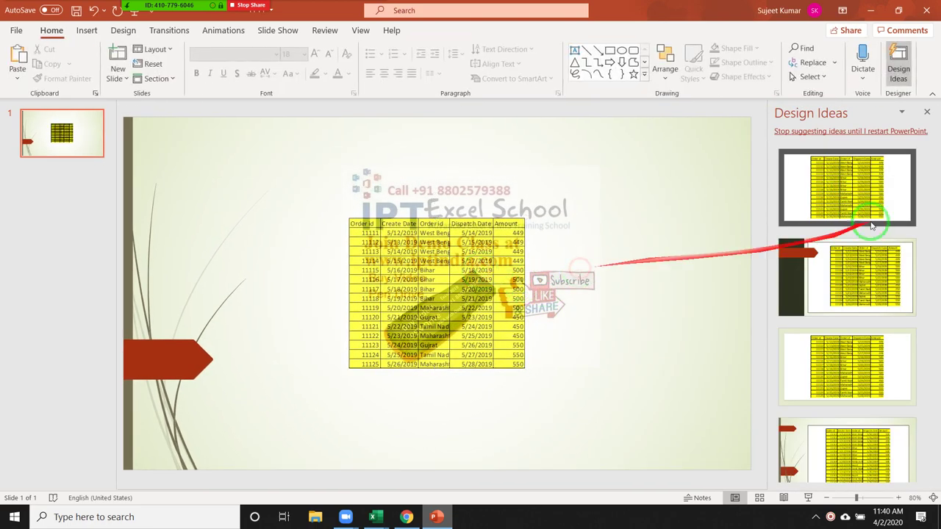
left_click(927, 114)
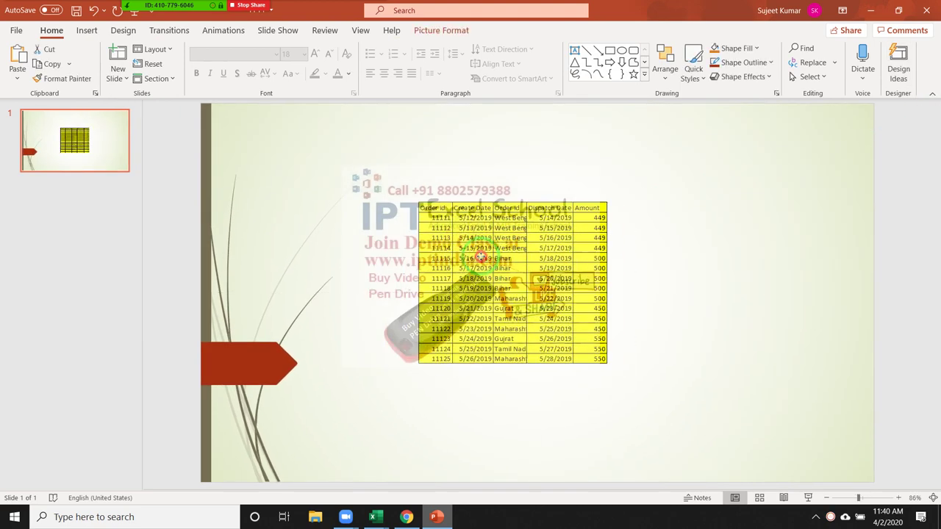
mouse_move(607, 375)
left_mouse_down()
mouse_move(576, 372)
mouse_move(674, 436)
mouse_move(570, 339)
left_mouse_up()
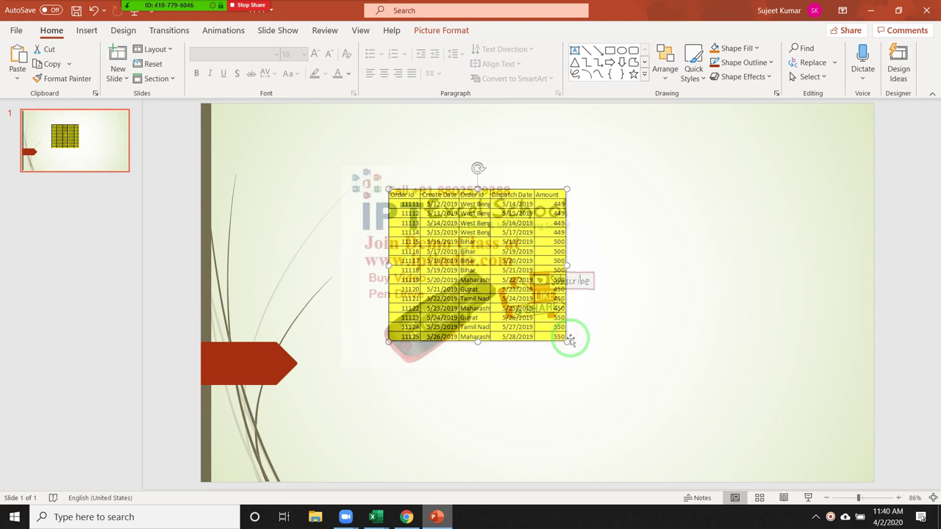
key("ctrl+x")
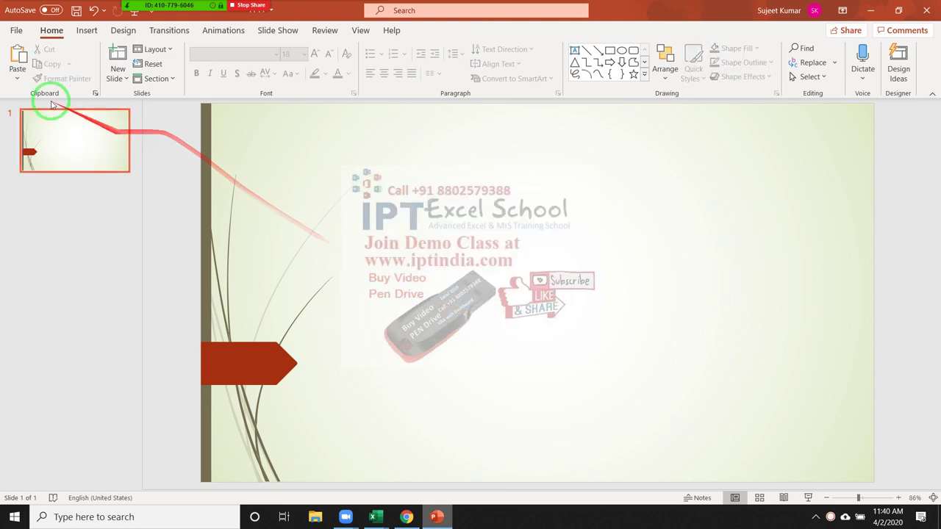
- Paste the order table as a picture via Paste Special, trying Windows then Enhanced Metafile
left_click(11, 78)
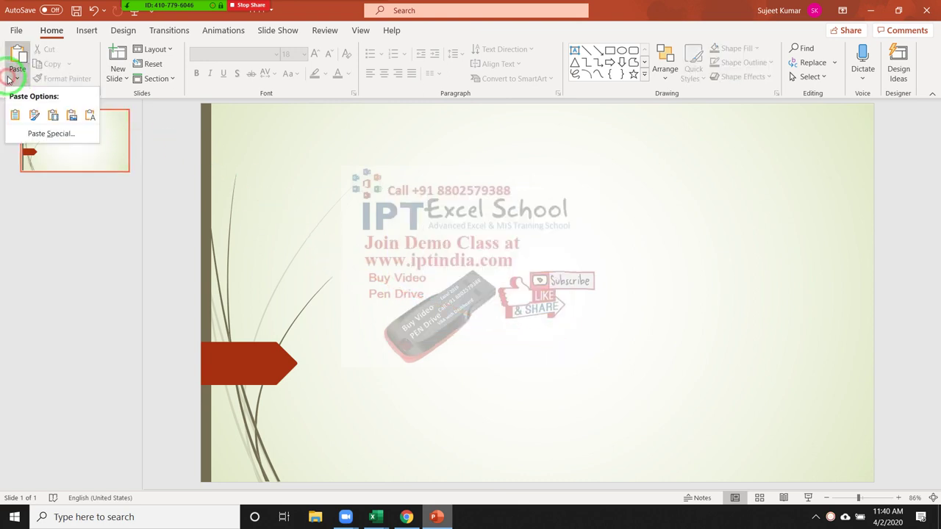
left_click(44, 133)
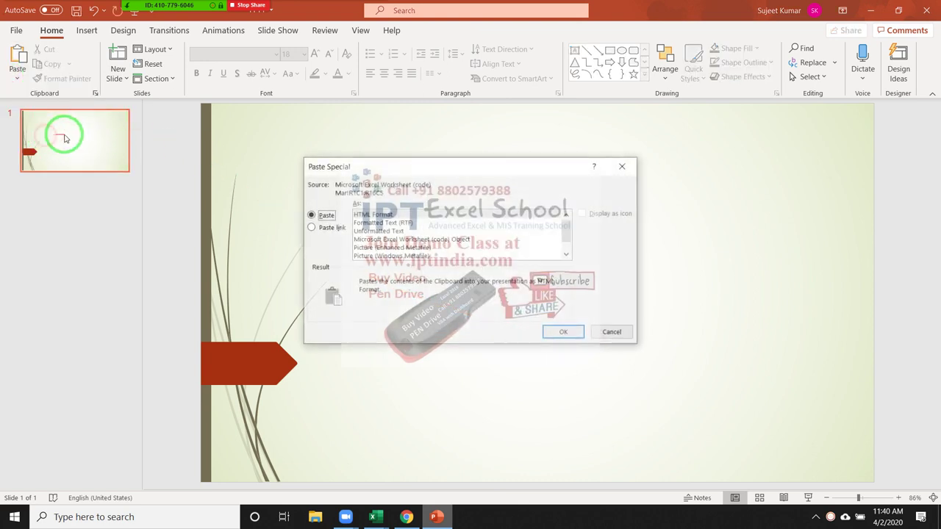
left_click(364, 256)
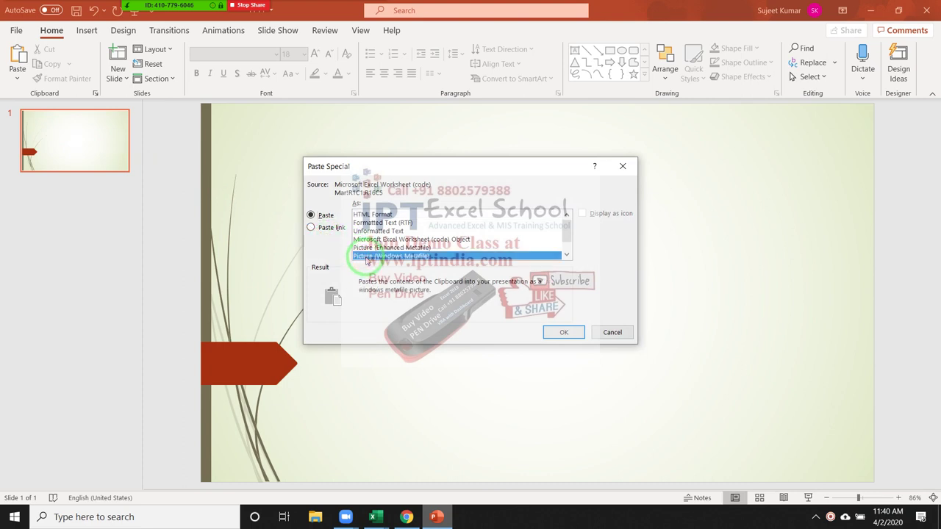
left_click(366, 248)
left_click(555, 332)
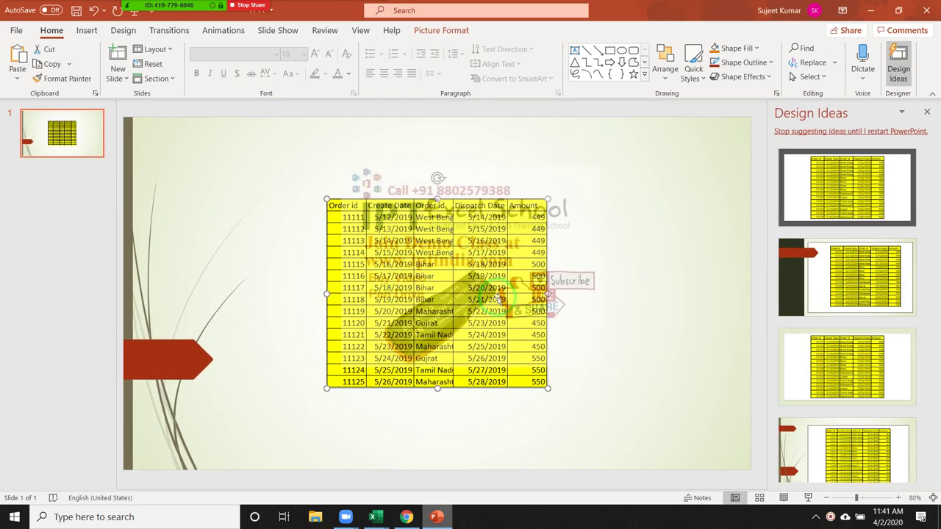
- Delete the picture and paste-link the order table as a Microsoft Excel Worksheet Object
key("Delete")
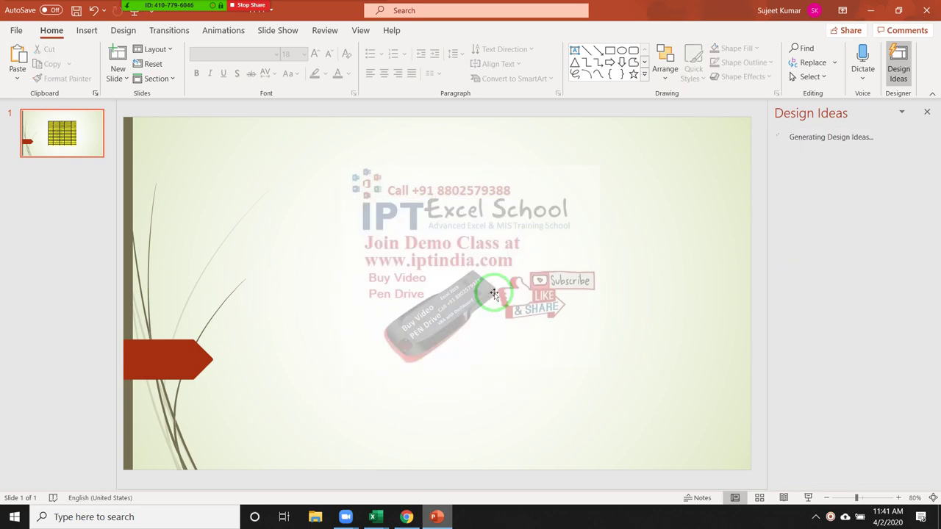
left_click(23, 79)
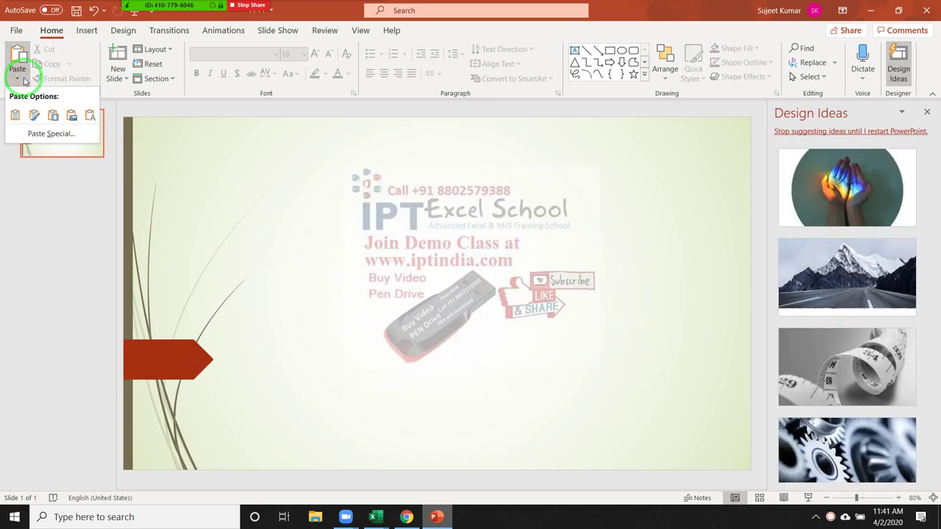
left_click(33, 131)
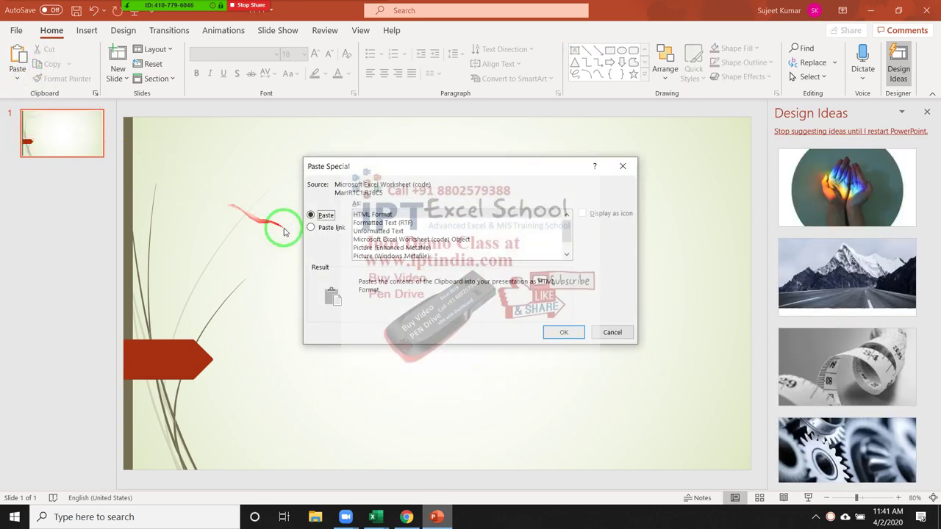
left_click(311, 228)
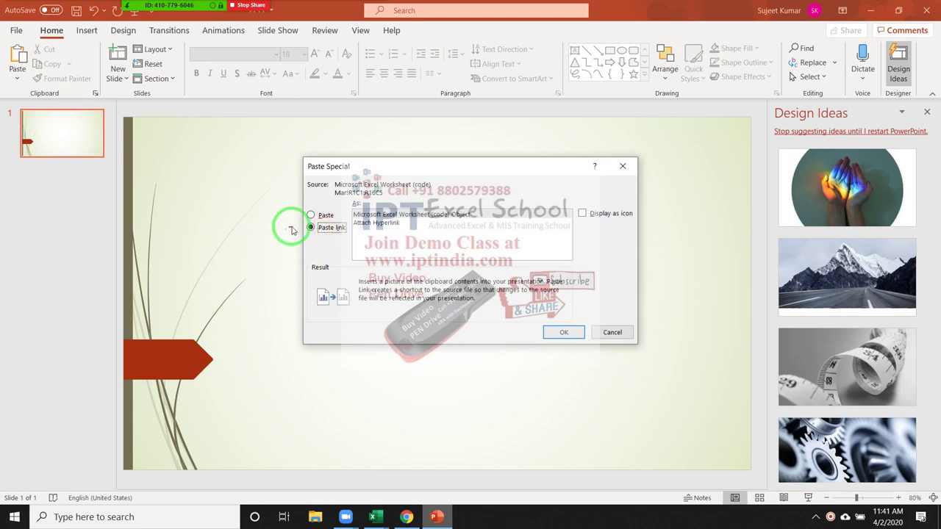
left_click(375, 214)
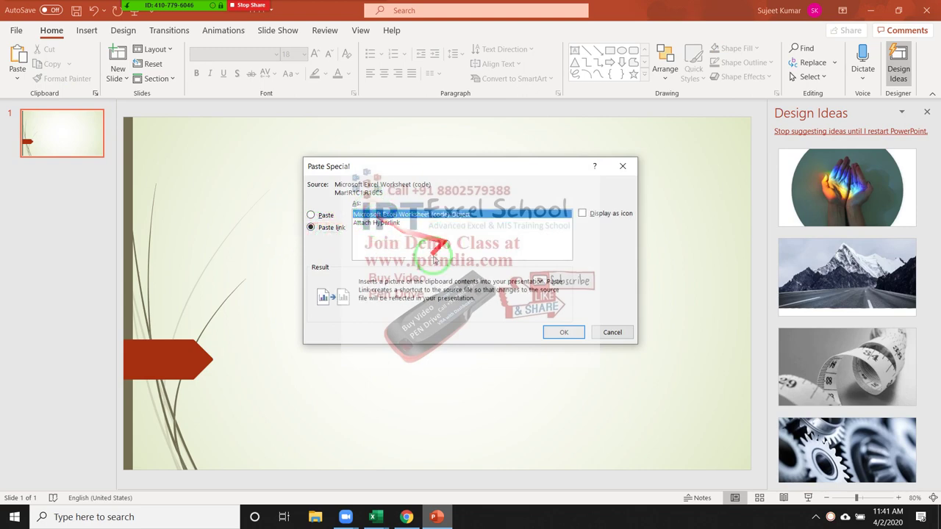
left_click(560, 333)
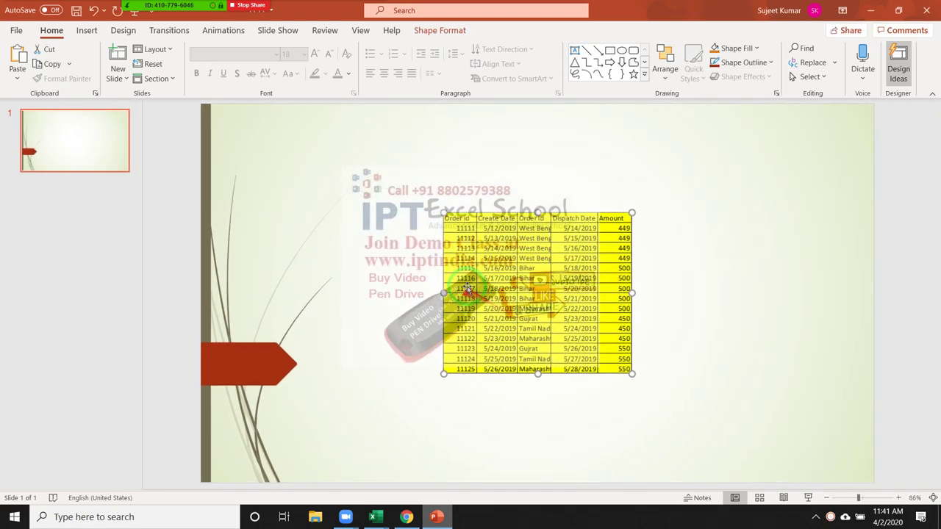
left_click(366, 269)
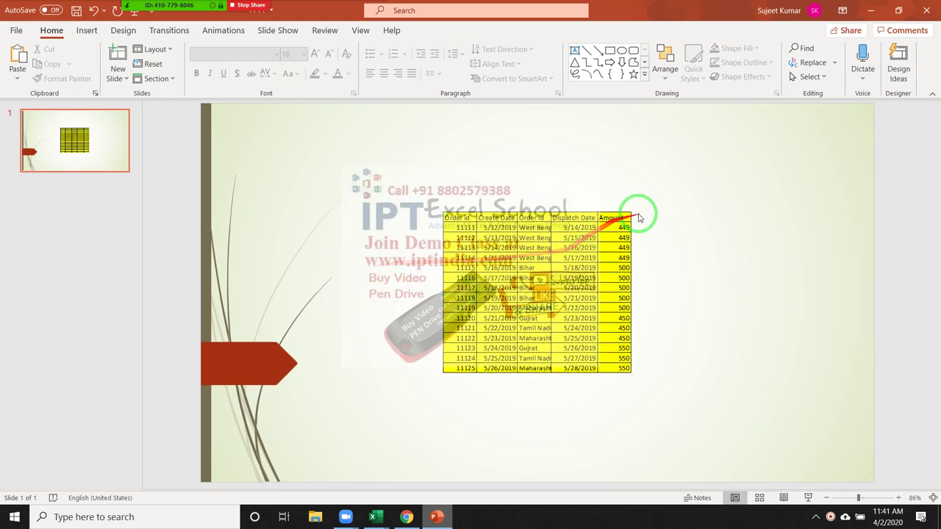
- Open the linked workbook, change E2 to 1000, and check the update on the slide
double_click(551, 259)
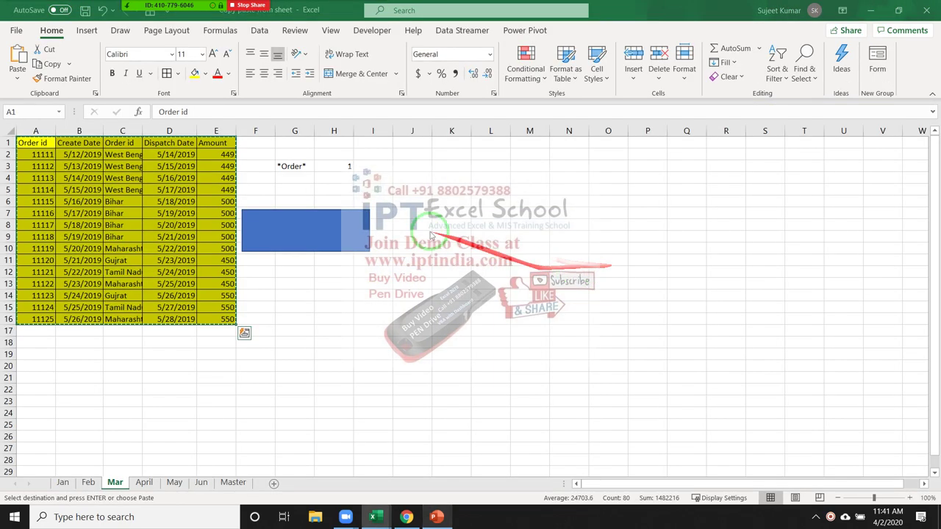
left_click(222, 154)
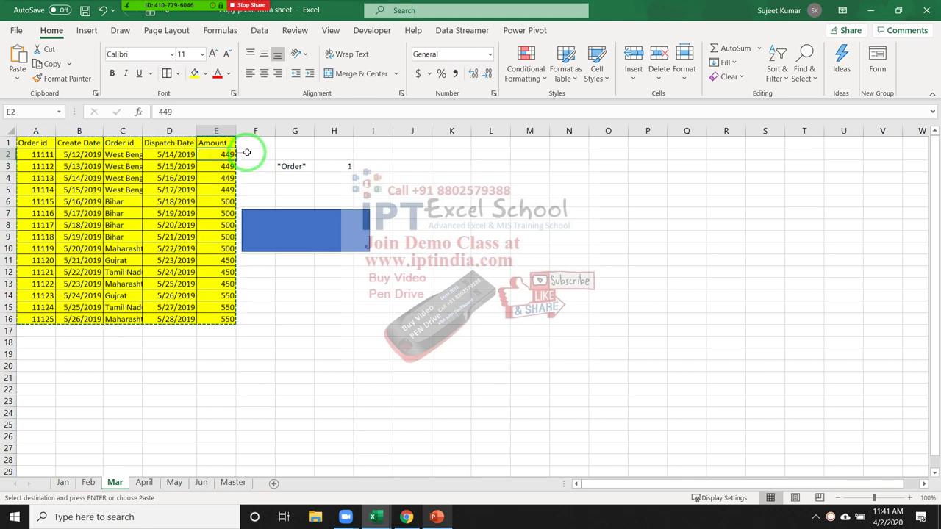
type("1000")
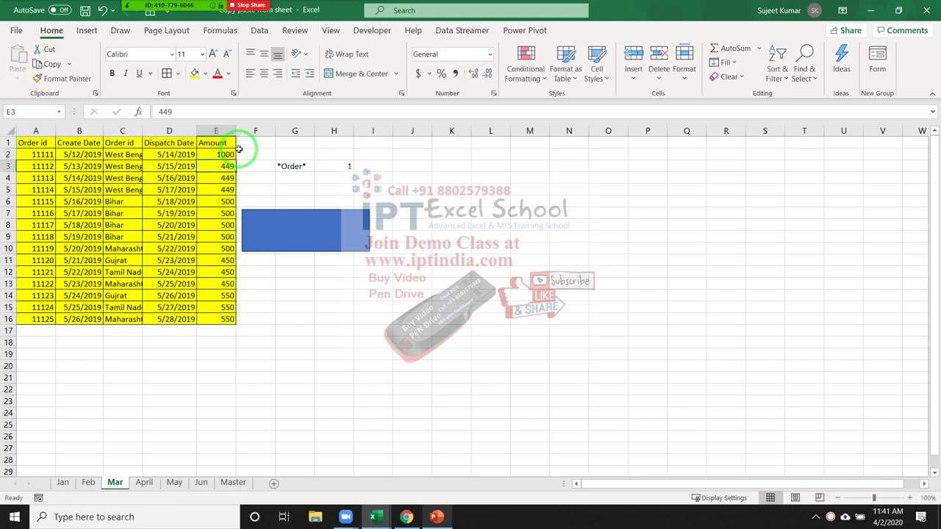
key("alt+Tab")
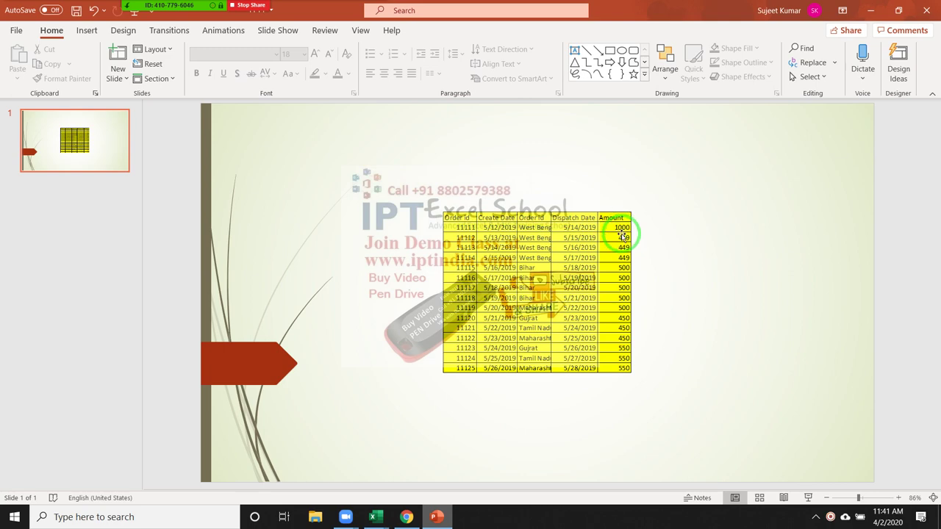
left_click(622, 237)
key("alt+Tab")
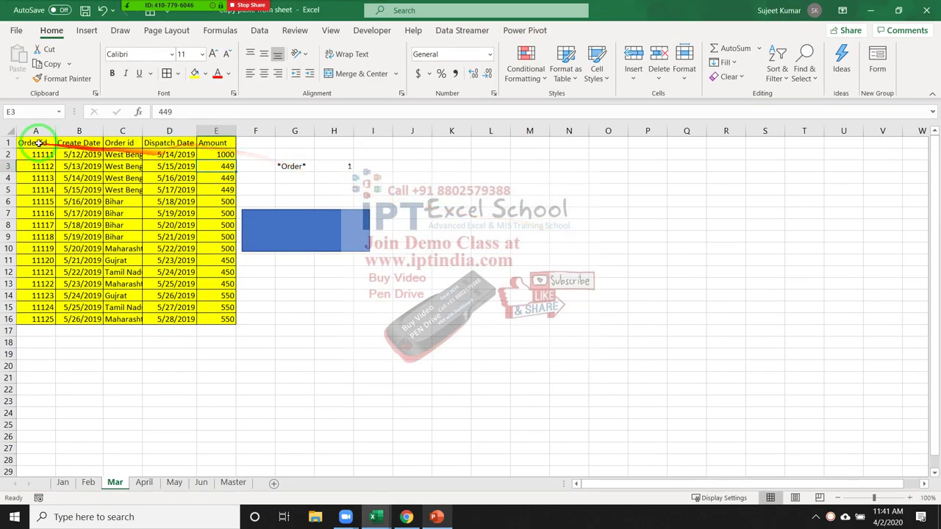
- Fill row A2:E2 green, view the change on the slide, then delete the linked table
mouse_move(35, 155)
left_mouse_down()
mouse_move(180, 169)
mouse_move(215, 155)
left_mouse_up()
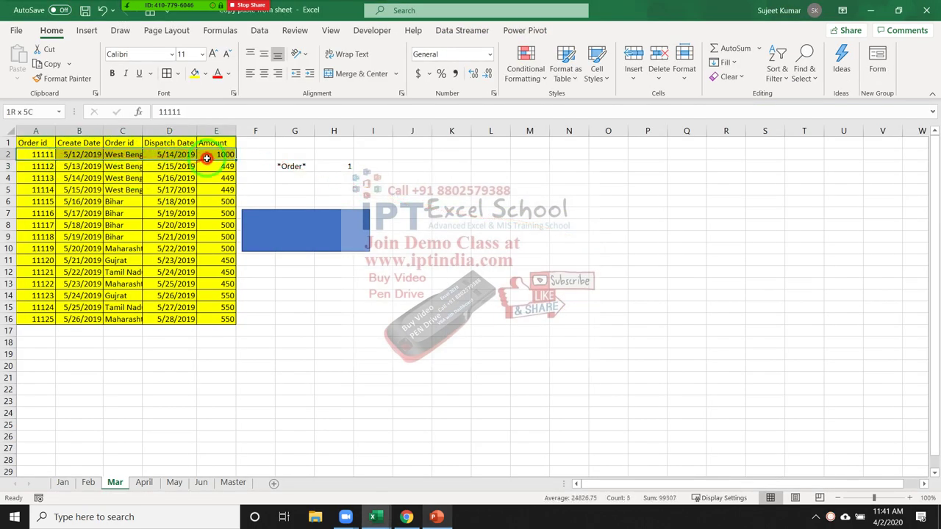
left_click(206, 74)
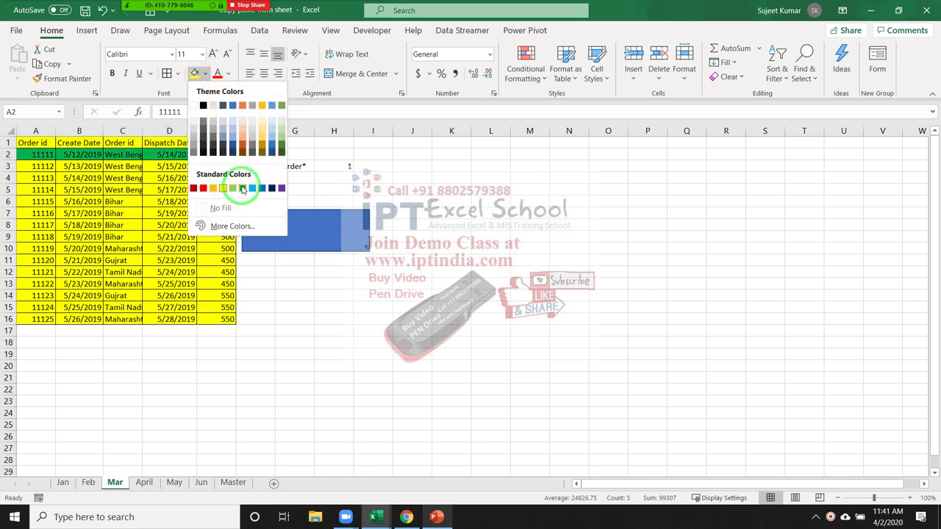
left_click(242, 187)
left_click(224, 190)
key("alt+Tab")
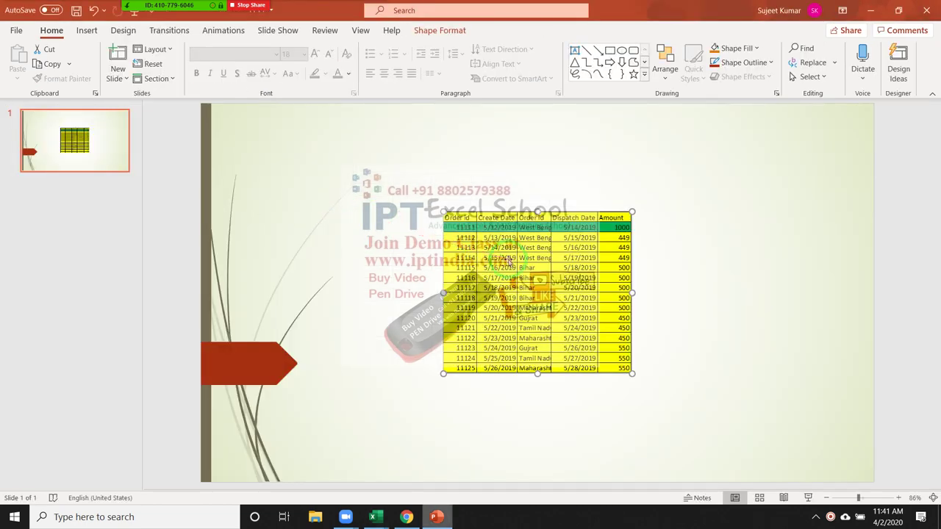
key("Delete")
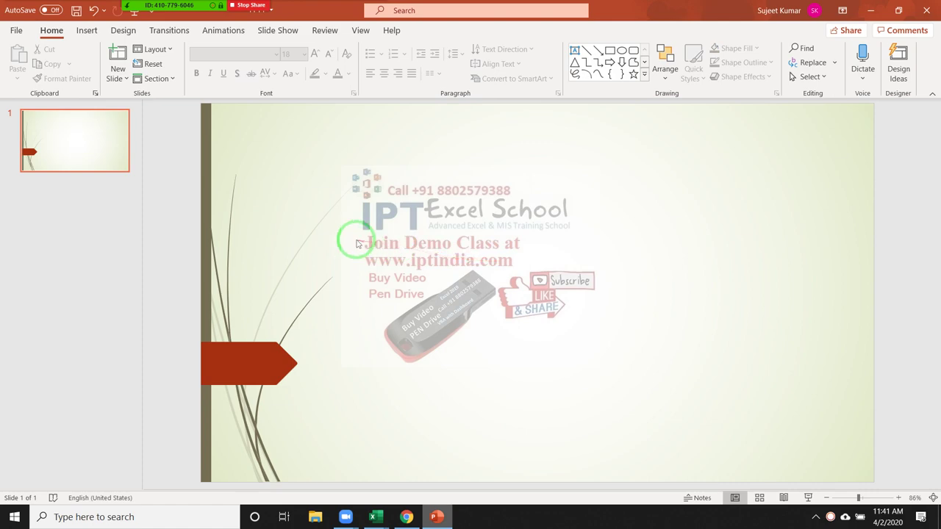
key("alt+Tab")
- Copy A1:E16 and paste-link it onto the slide as an Attach Hyperlink 'Order id'
left_click_drag(36, 143, 211, 319)
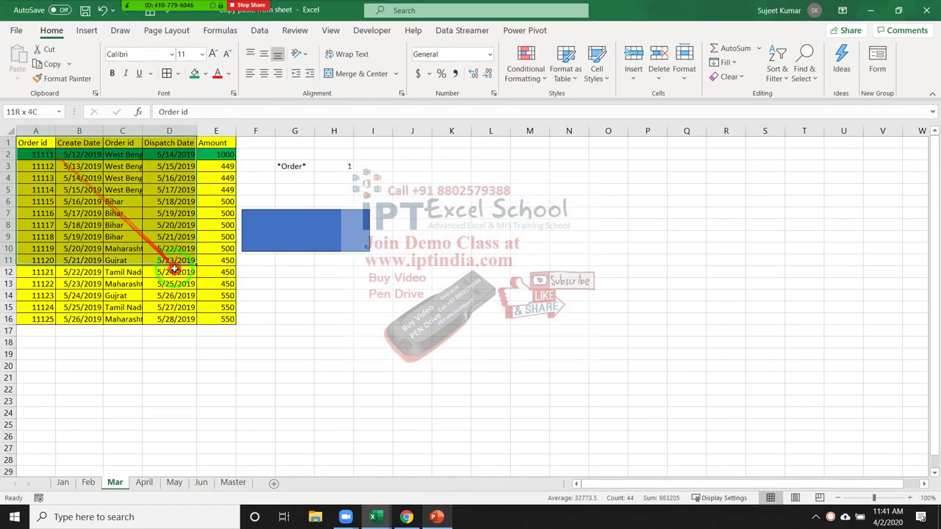
key("ctrl+c")
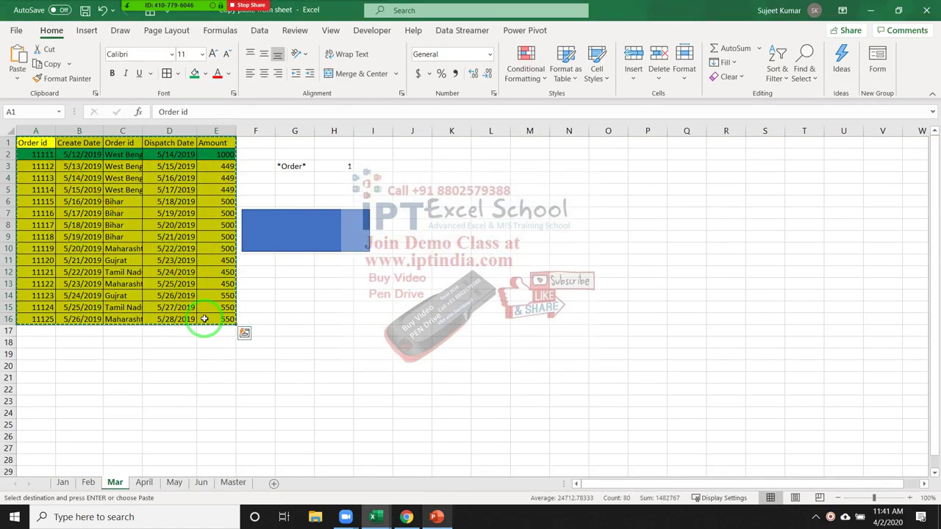
key("alt+Tab")
left_click(16, 83)
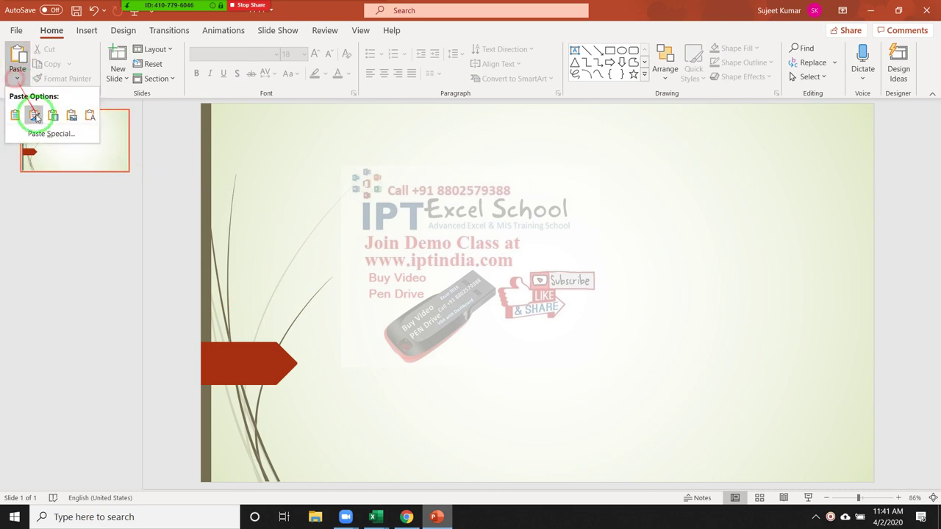
left_click(40, 133)
left_click(328, 230)
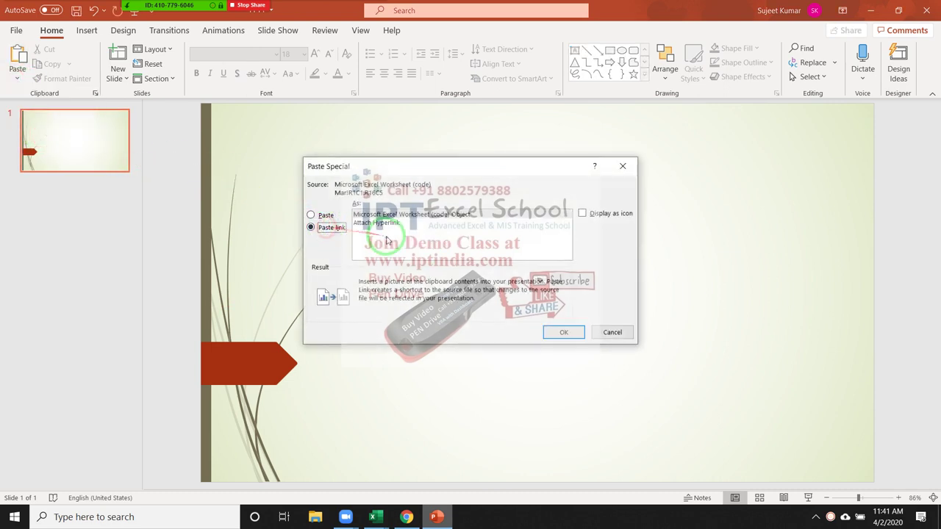
left_click(375, 222)
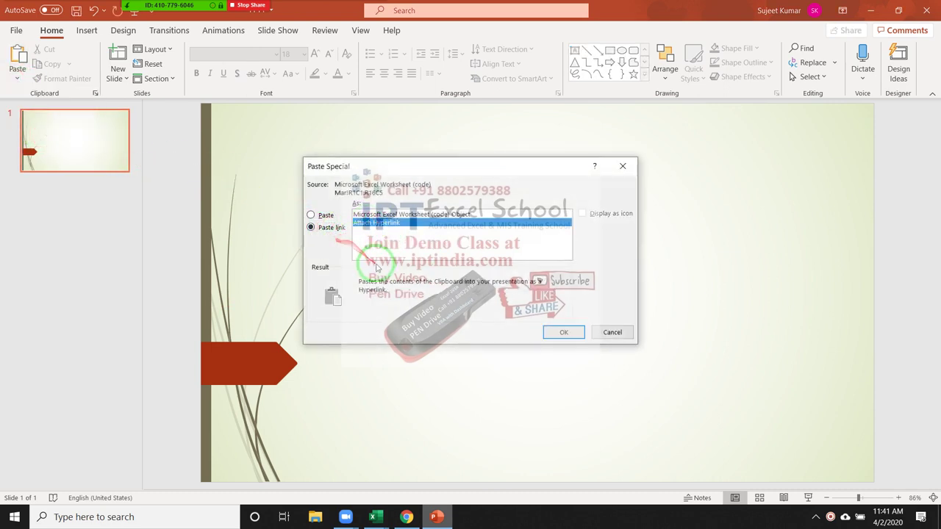
left_click(563, 334)
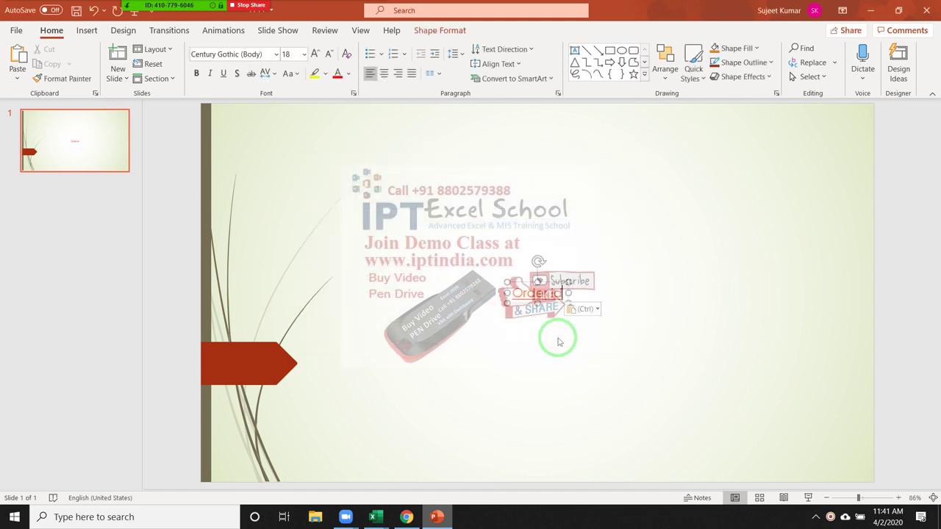
- Select the Order id hyperlink object, paste another copy, and clear the selection
left_click(518, 313)
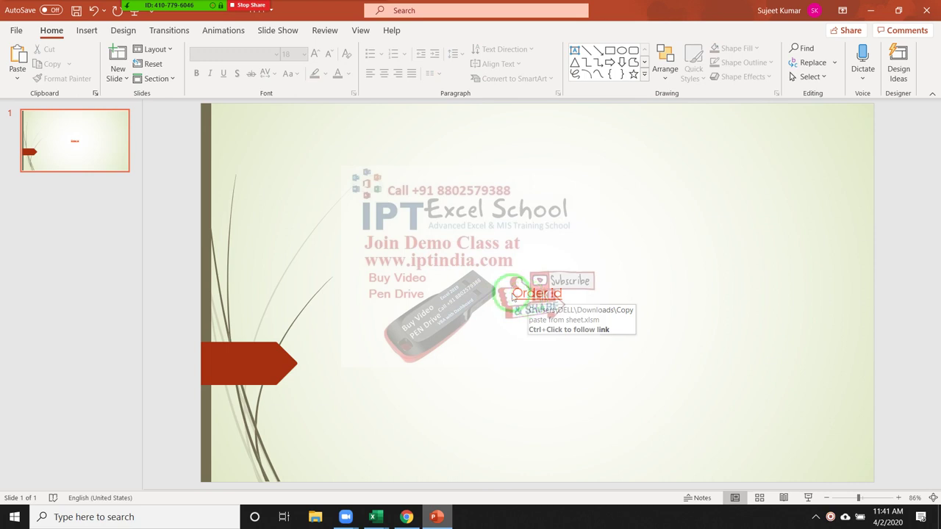
left_click(513, 292)
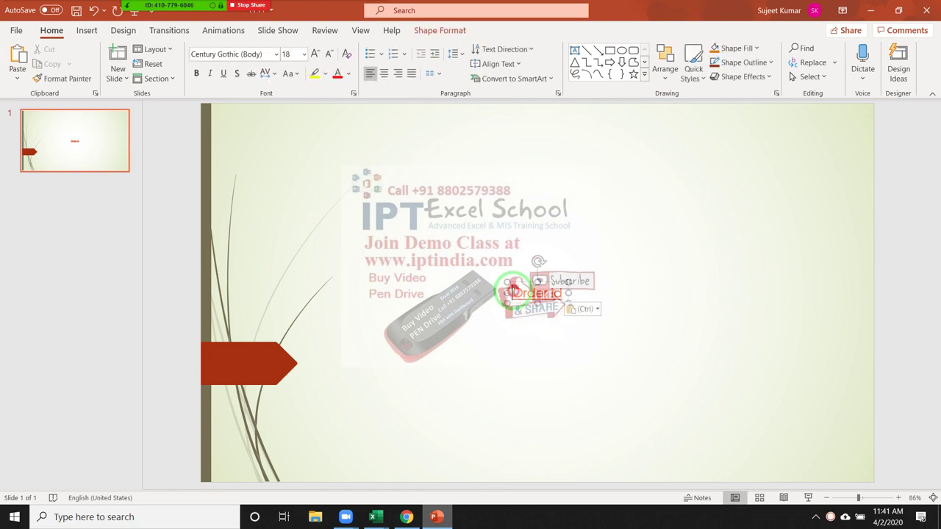
key("ctrl+v")
mouse_move(561, 294)
left_mouse_down()
mouse_move(566, 358)
mouse_move(529, 309)
left_mouse_up()
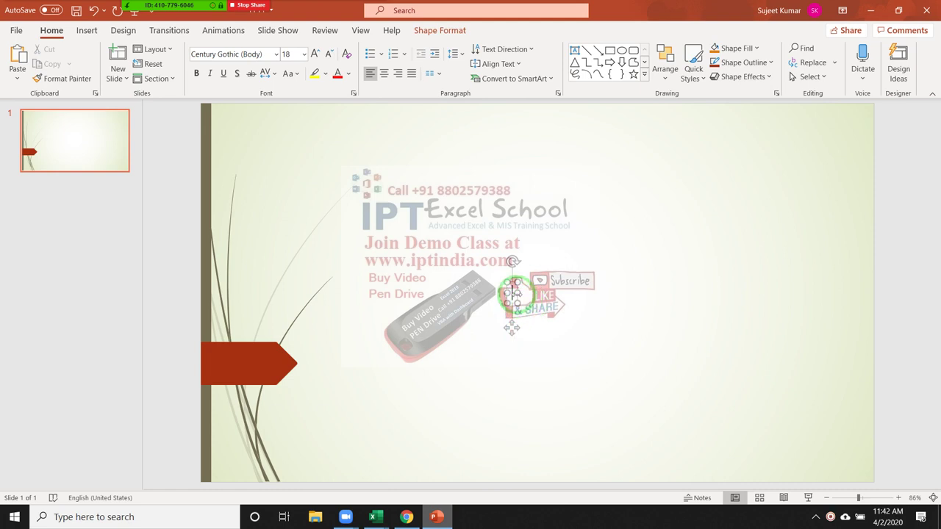
left_click(548, 309)
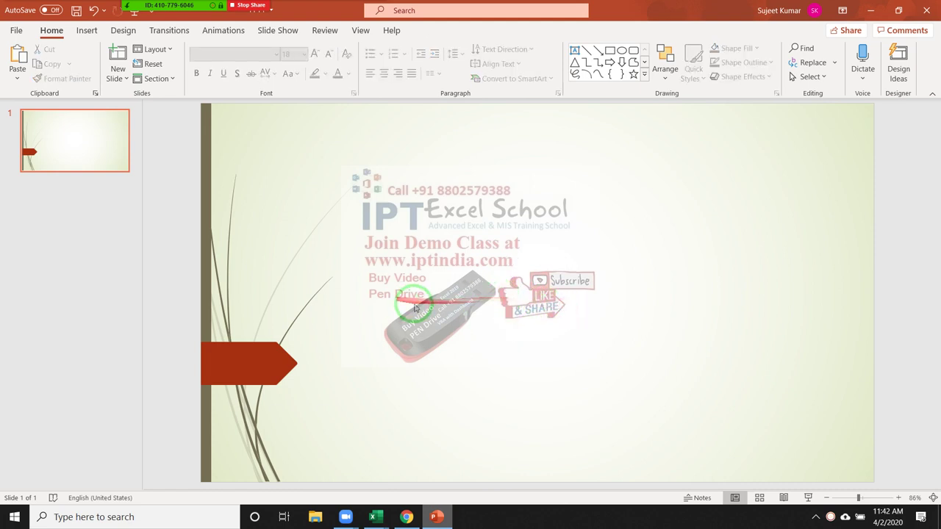
left_click(394, 292)
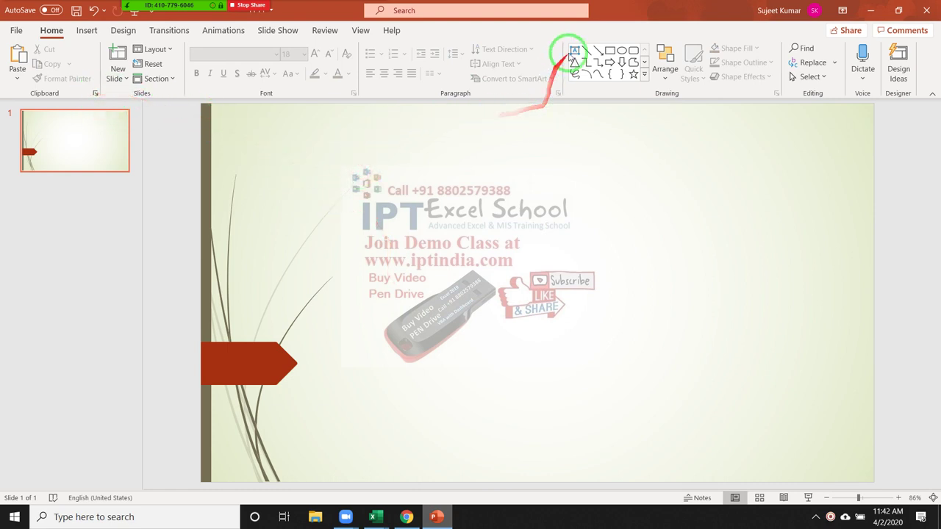
- Add a text box near the slide top reading 'This a Fina Copy of Course'
left_click(574, 50)
left_click(426, 163)
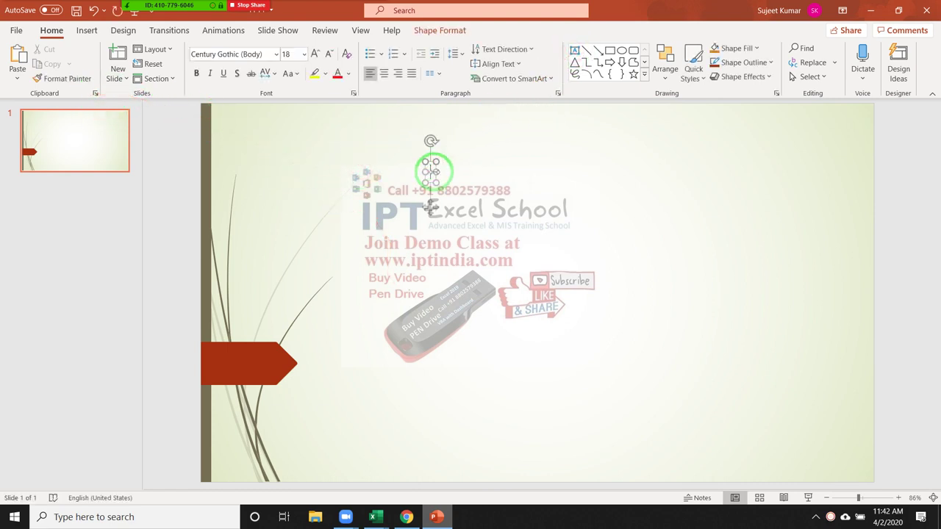
type("This a Fina Copy ao")
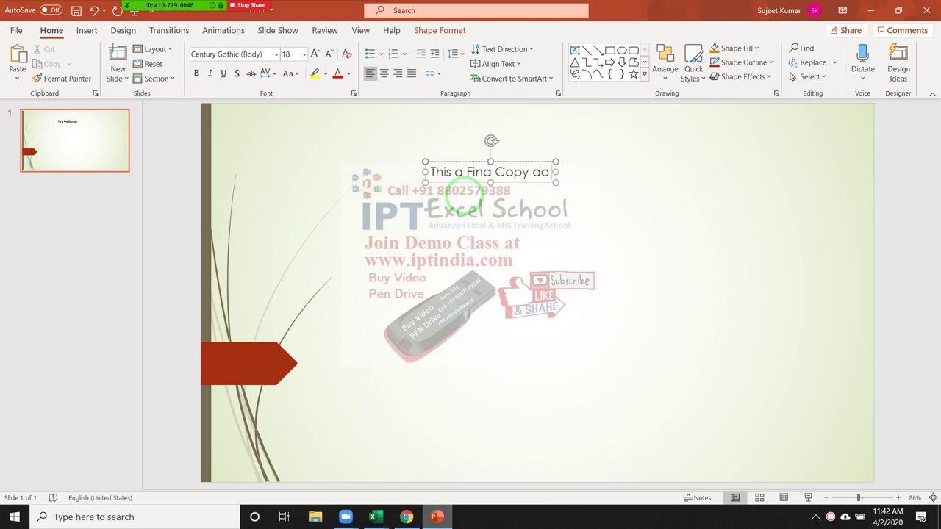
key("BackSpace")
key("BackSpace")
type("of Course")
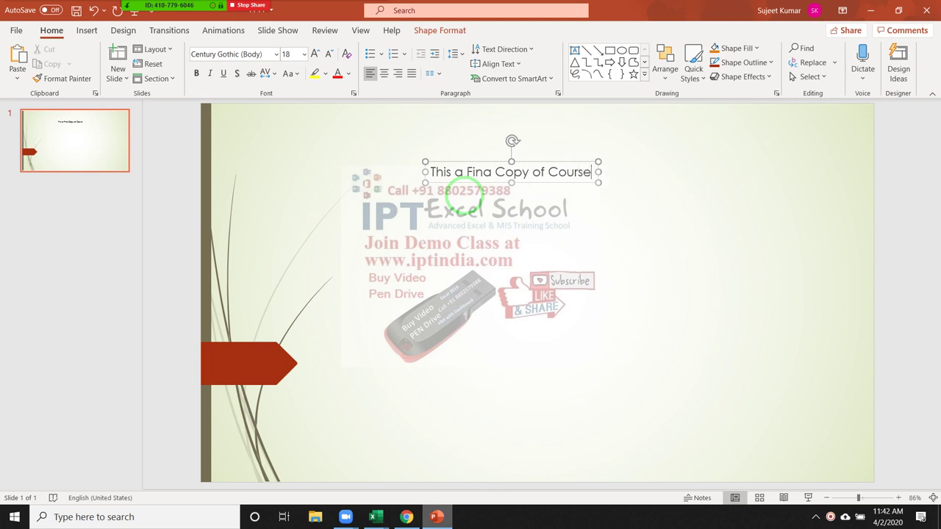
type(" Outline")
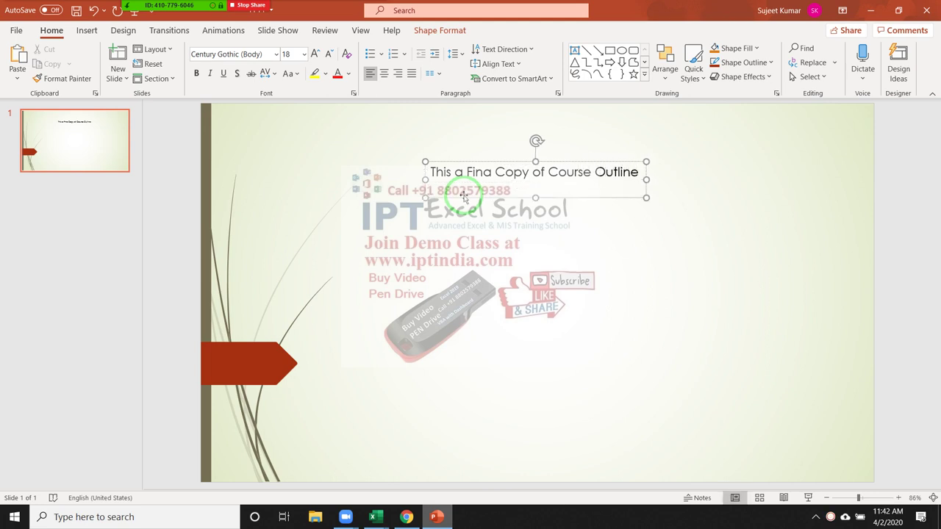
- Highlight the word 'Copy' in the sentence in yellow
left_click(441, 243)
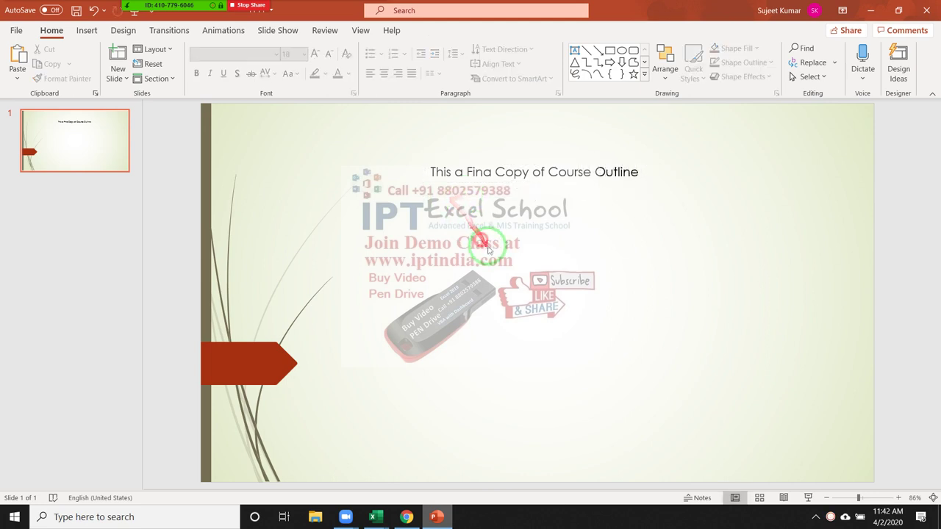
double_click(504, 176)
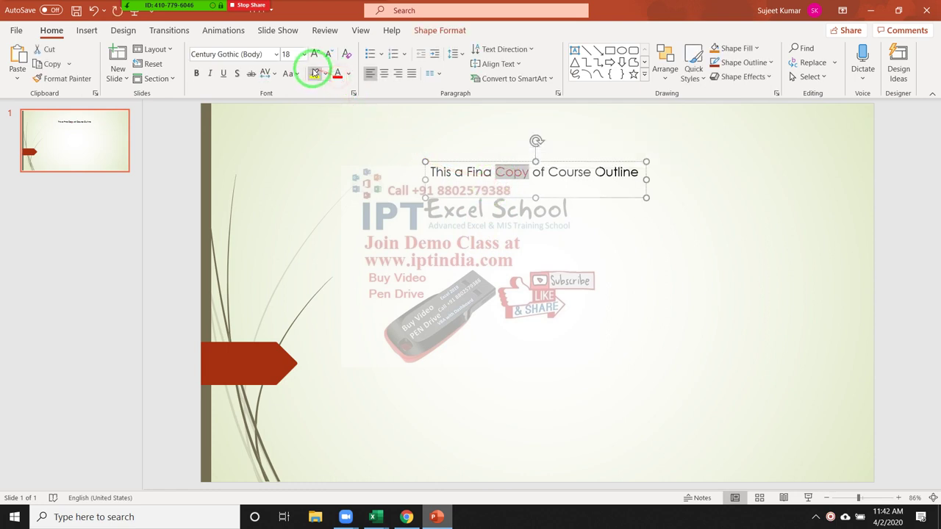
left_click(314, 71)
left_click(382, 227)
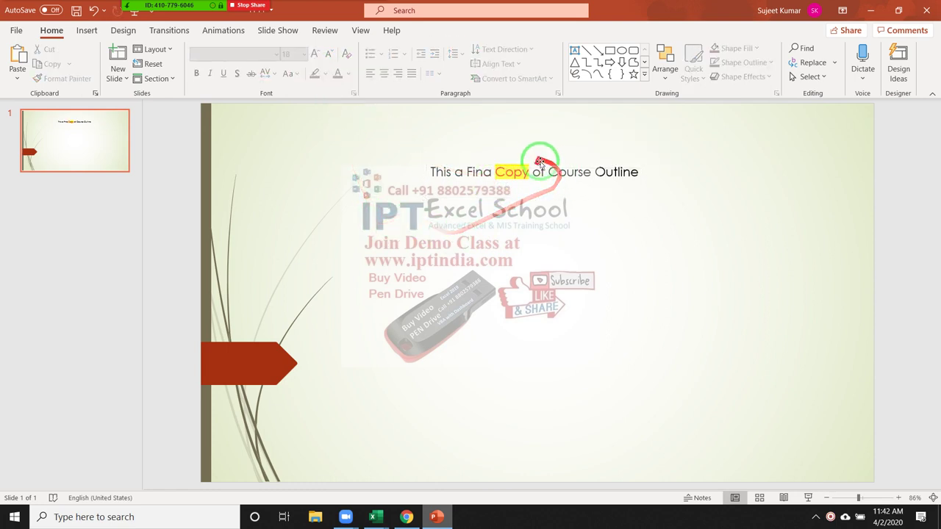
- Use Format Painter to copy the yellow highlight from 'Copy' onto 'Outline'
left_click(601, 171)
left_click_drag(490, 172, 524, 174)
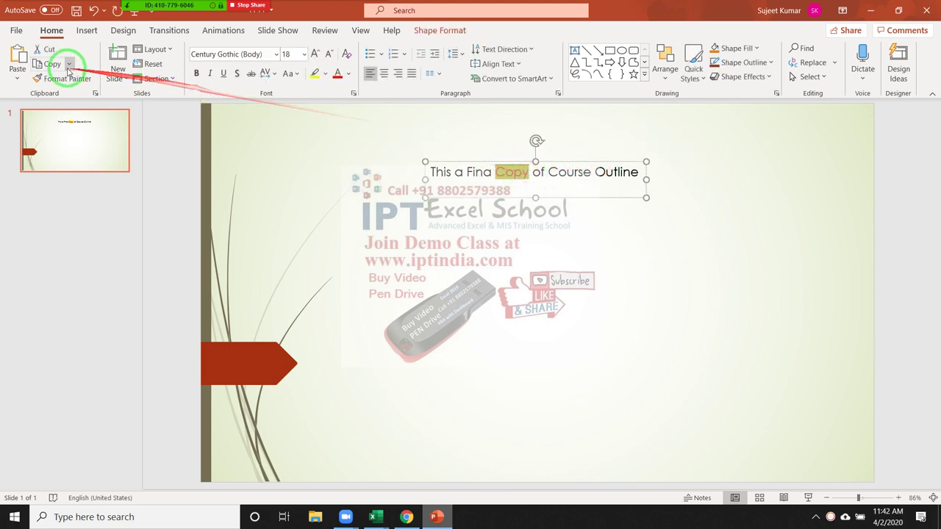
left_click(69, 80)
mouse_move(598, 172)
left_mouse_down()
mouse_move(637, 170)
mouse_move(504, 272)
left_mouse_up()
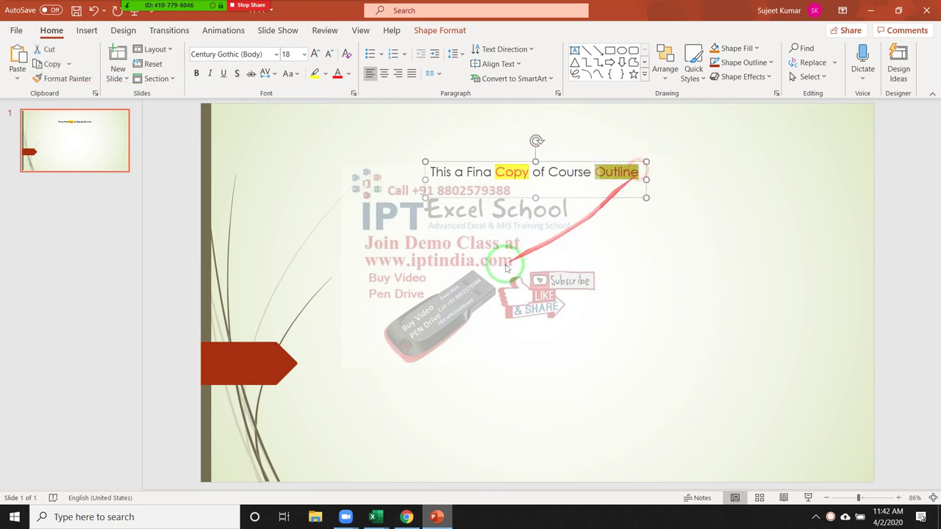
left_click(488, 191)
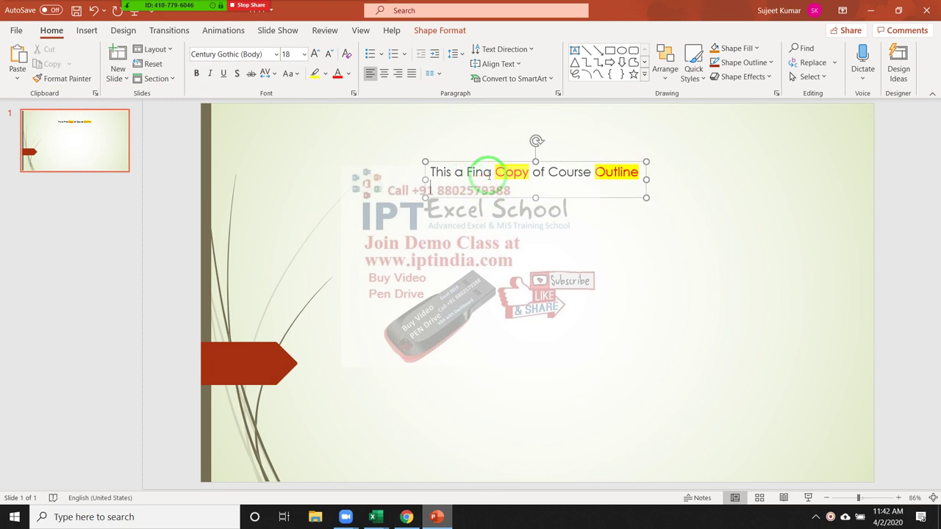
left_click_drag(492, 175, 519, 174)
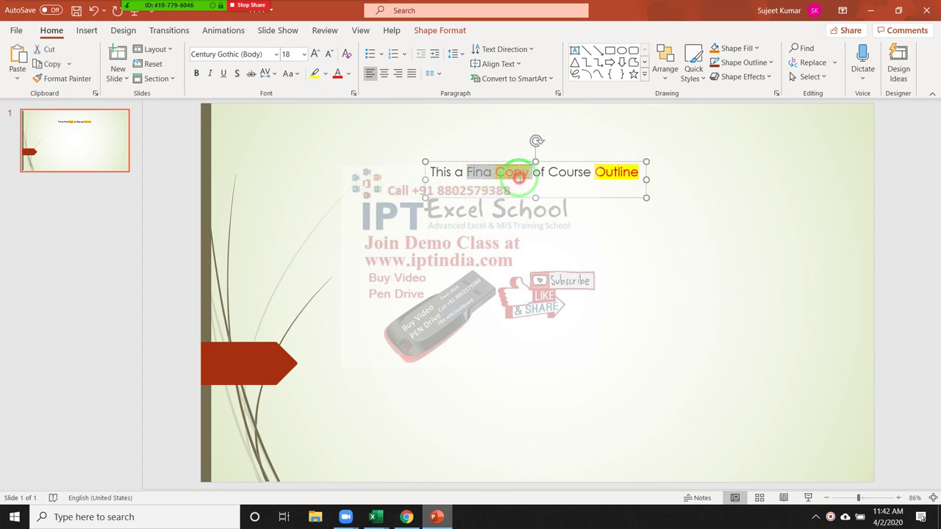
double_click(569, 176)
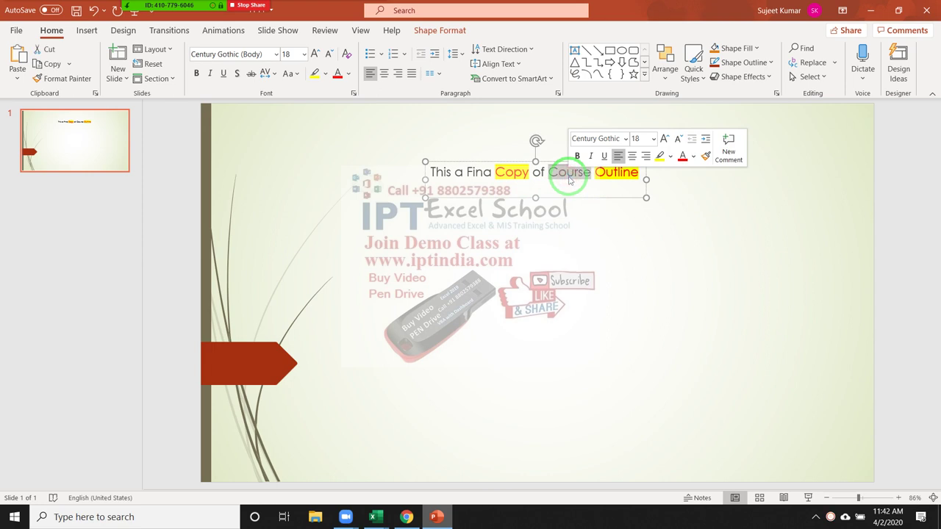
left_click(572, 199)
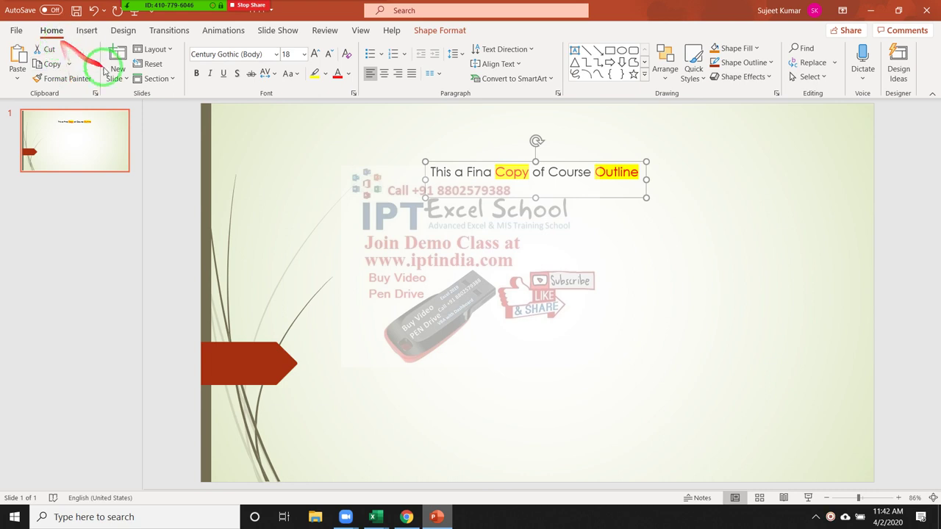
- Cut 'Fina Copy', paste it onto a second line, then delete all text in the box
left_click_drag(466, 174, 525, 173)
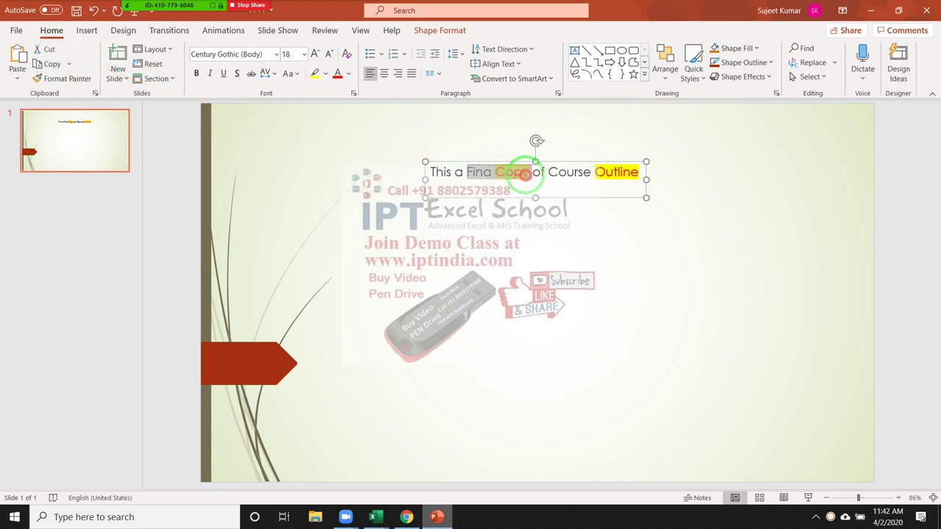
left_click(48, 48)
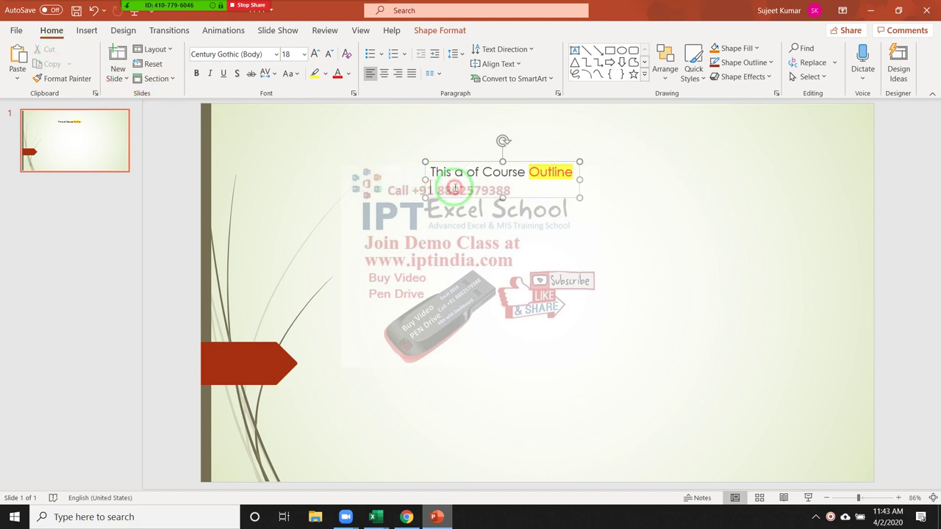
key("ctrl+v")
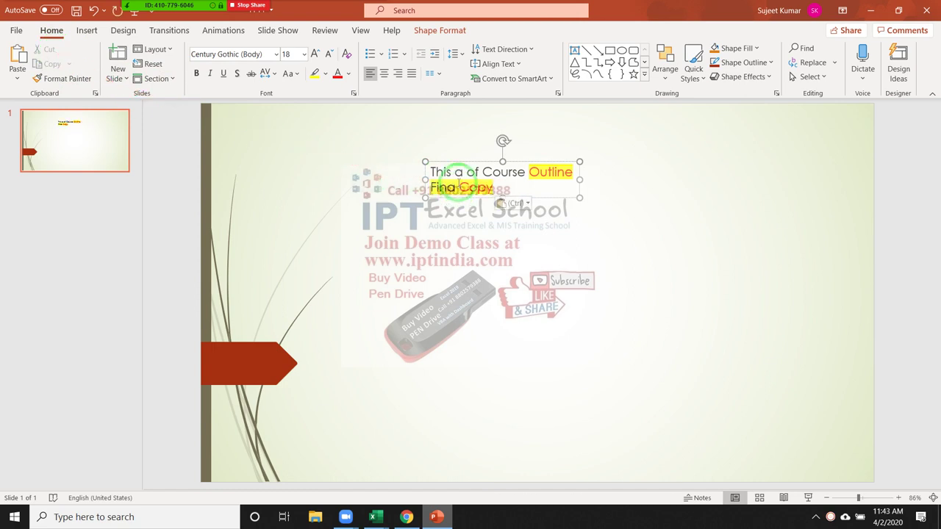
key("ctrl+a")
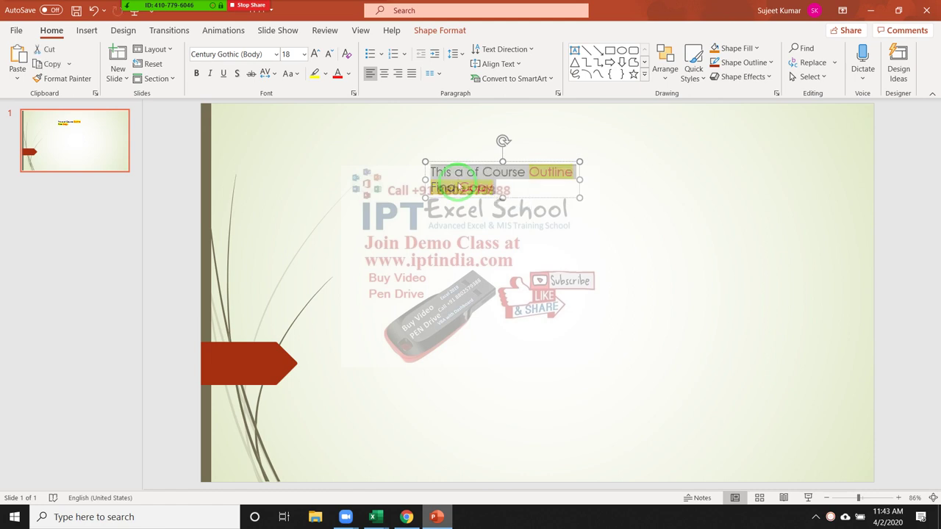
key("Delete")
left_click_drag(481, 199, 199, 179)
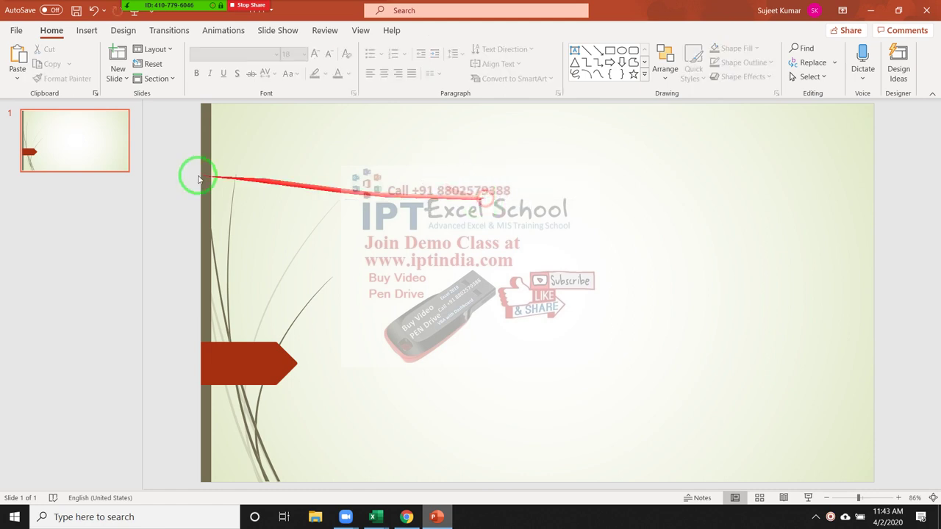
- Clear all items from the Office Clipboard pane
left_click(96, 94)
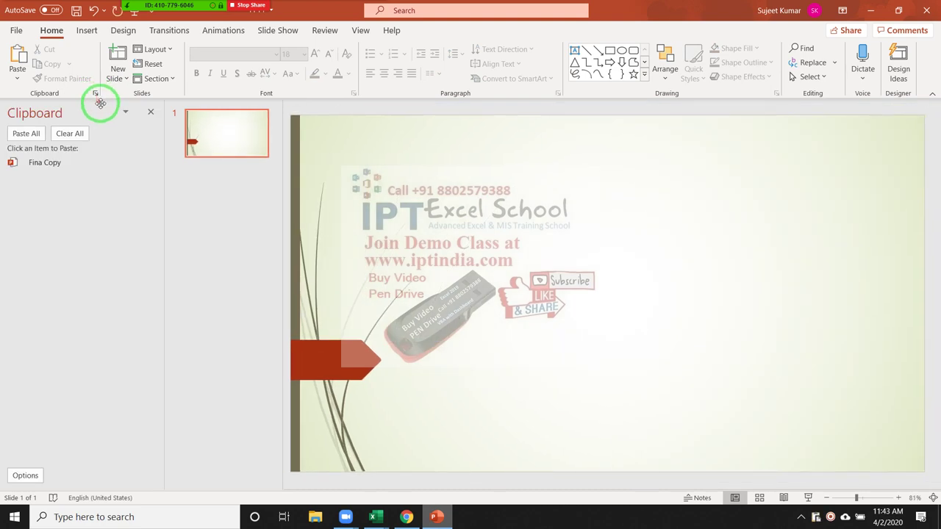
left_click(151, 112)
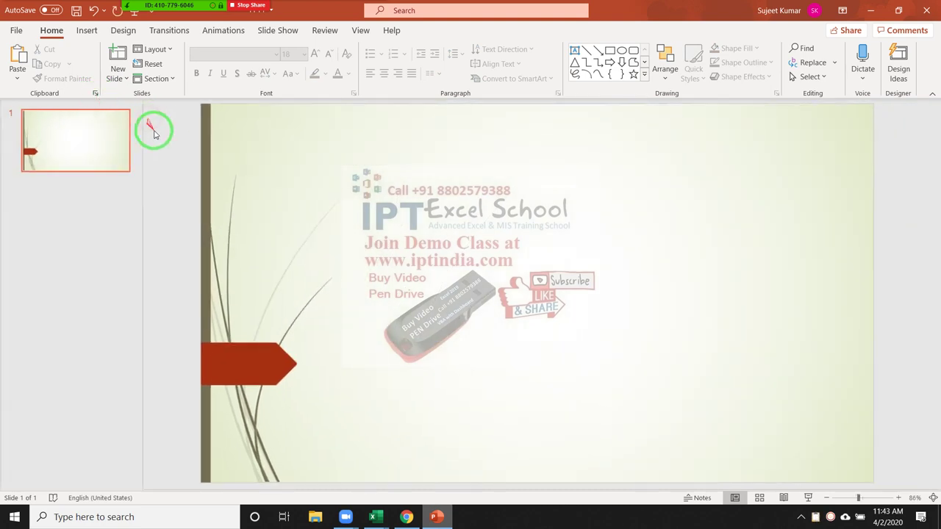
left_click(95, 93)
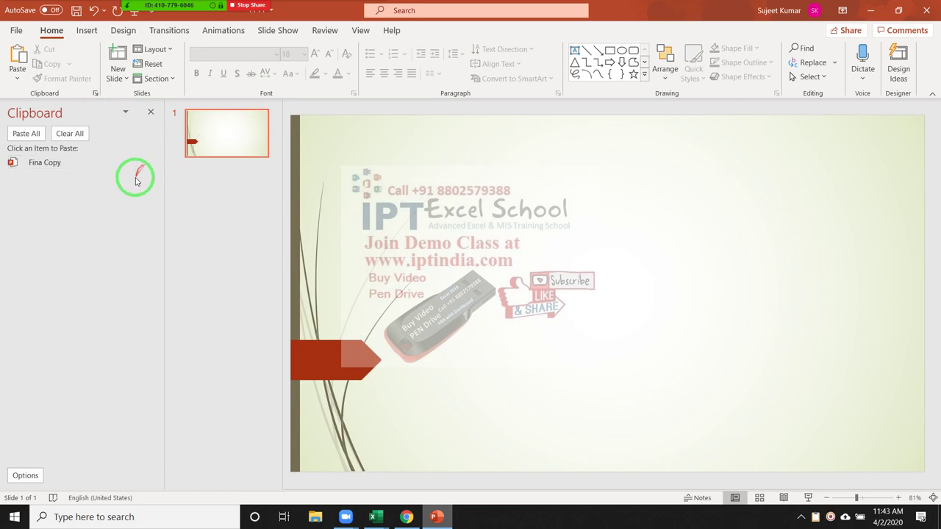
left_click(68, 137)
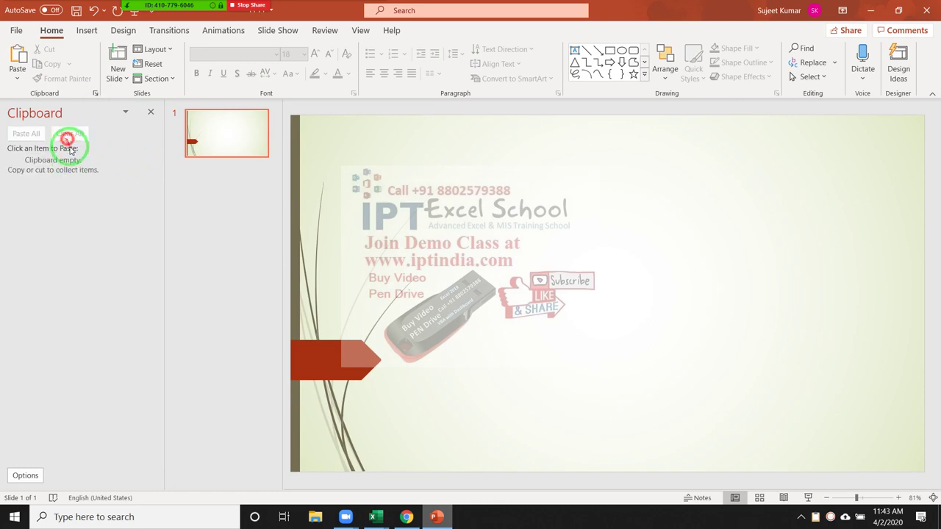
- Copy the Hindi poem list from the hindi-kavita.com page in Chrome, then return to PowerPoint
key("alt+Tab")
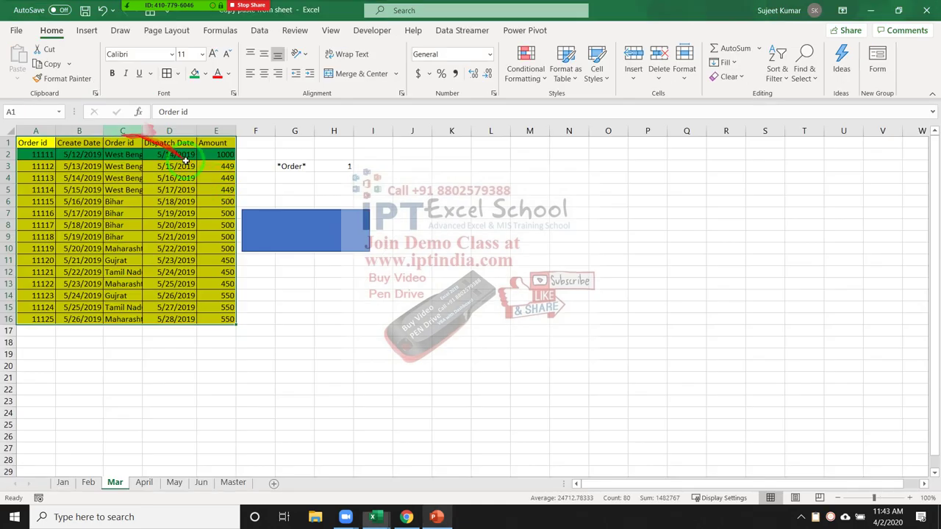
key("alt+Tab")
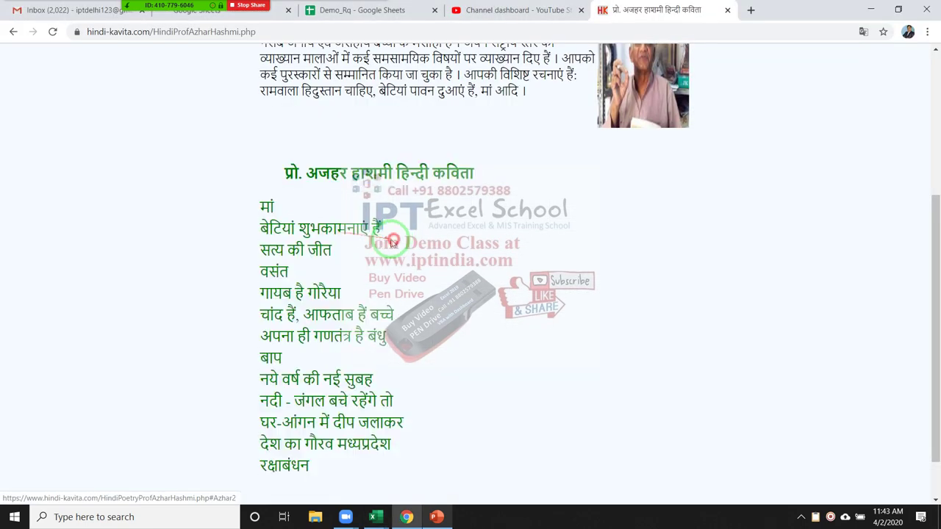
mouse_move(253, 203)
left_mouse_down()
mouse_move(348, 425)
mouse_move(383, 433)
left_mouse_up()
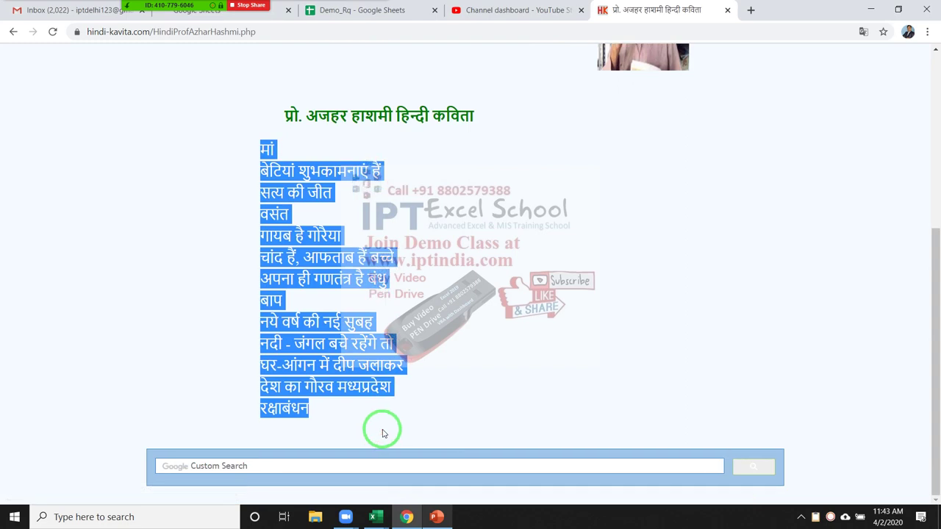
key("ctrl+c")
key("alt+Tab")
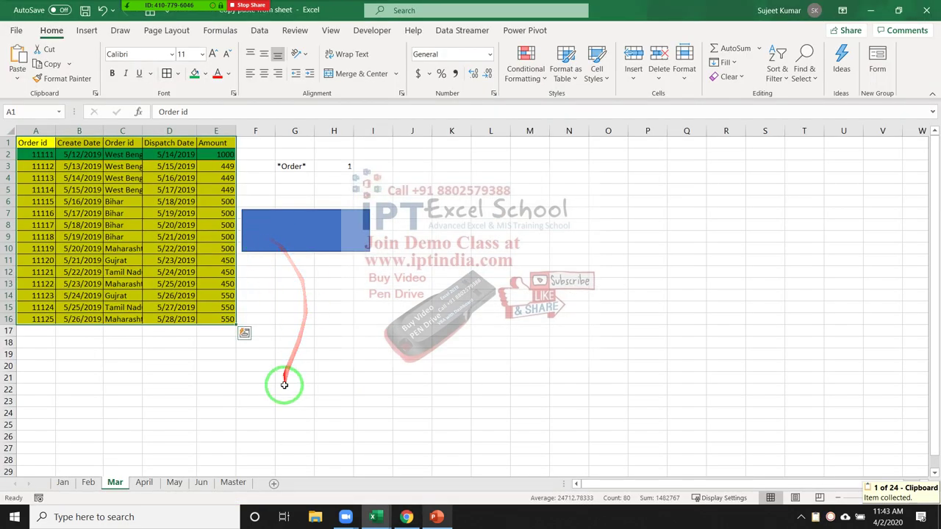
key("alt+Tab")
key("alt+Tab")
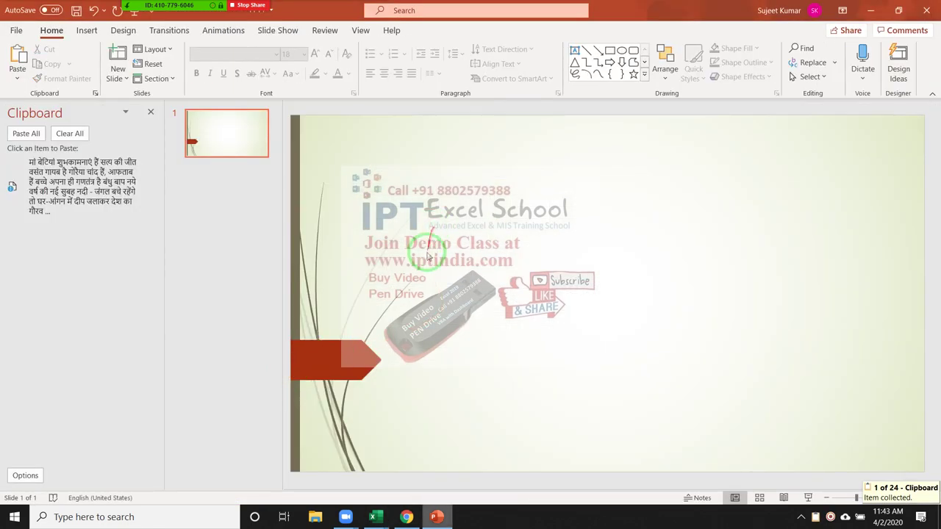
- Paste the poem list onto the slide, move it, then delete it and switch to Excel
key("ctrl+v")
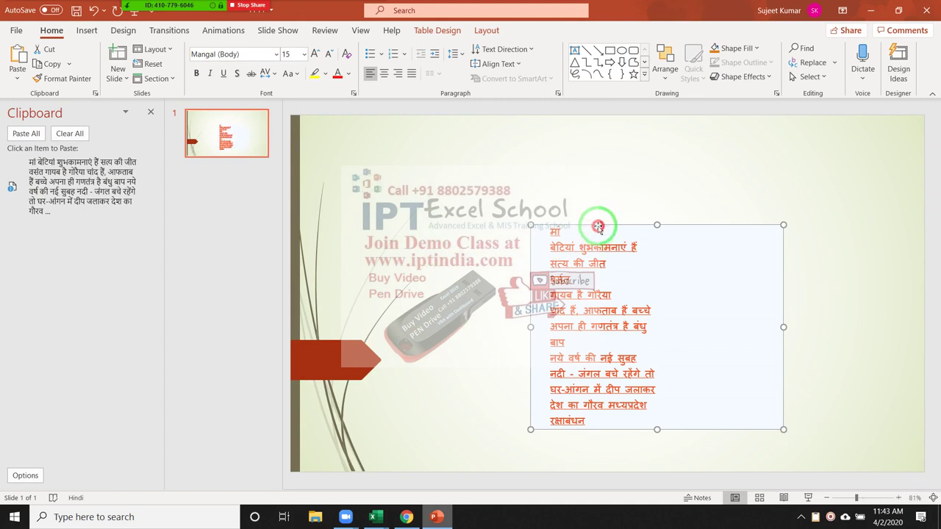
left_click(597, 227)
left_click_drag(598, 226, 487, 161)
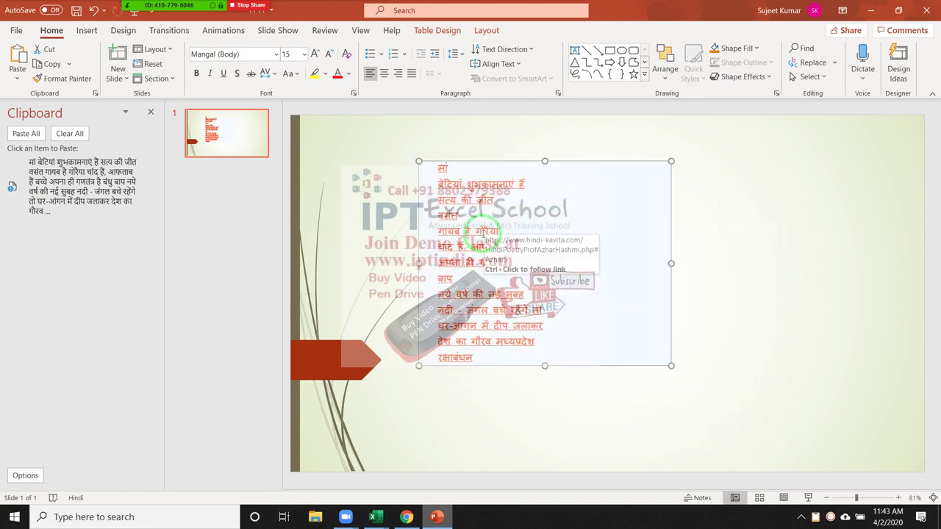
key("Delete")
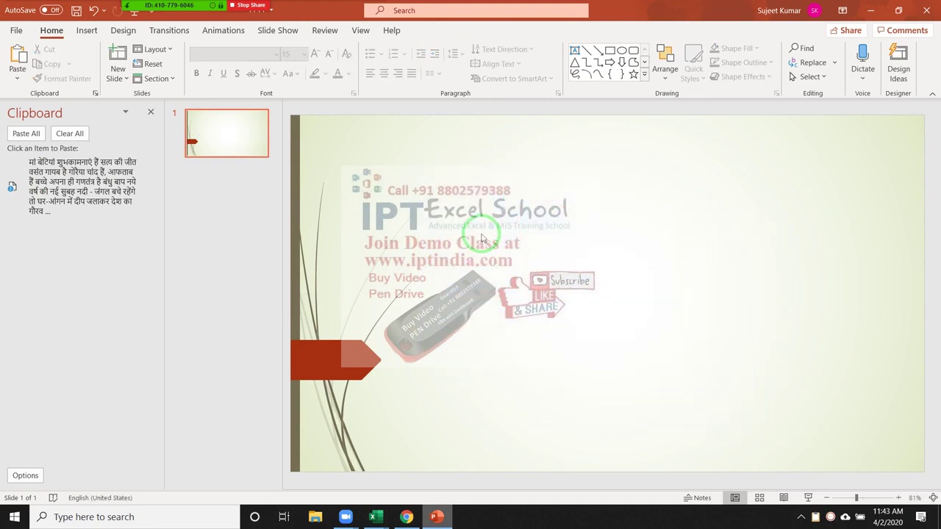
key("alt+Tab")
- Copy the poet's introduction paragraph from the top of the Hindi poem page
mouse_move(406, 517)
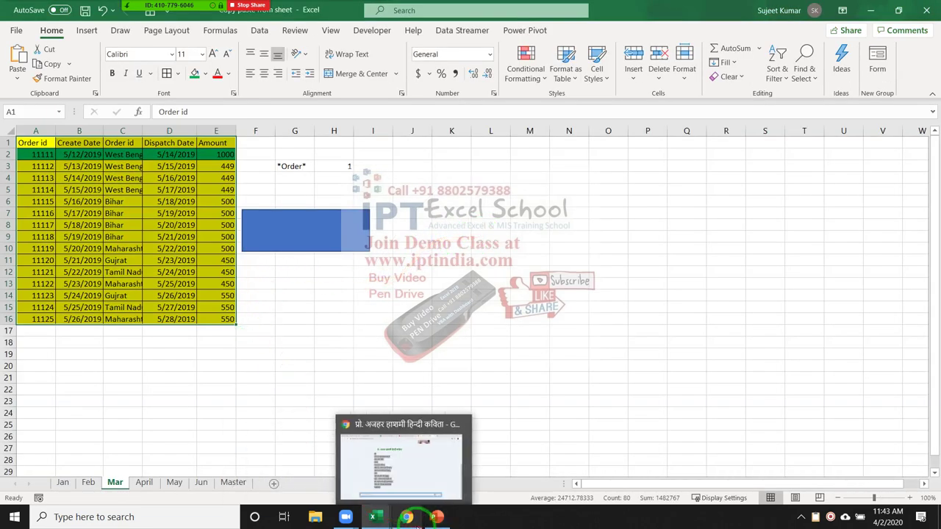
left_click(406, 517)
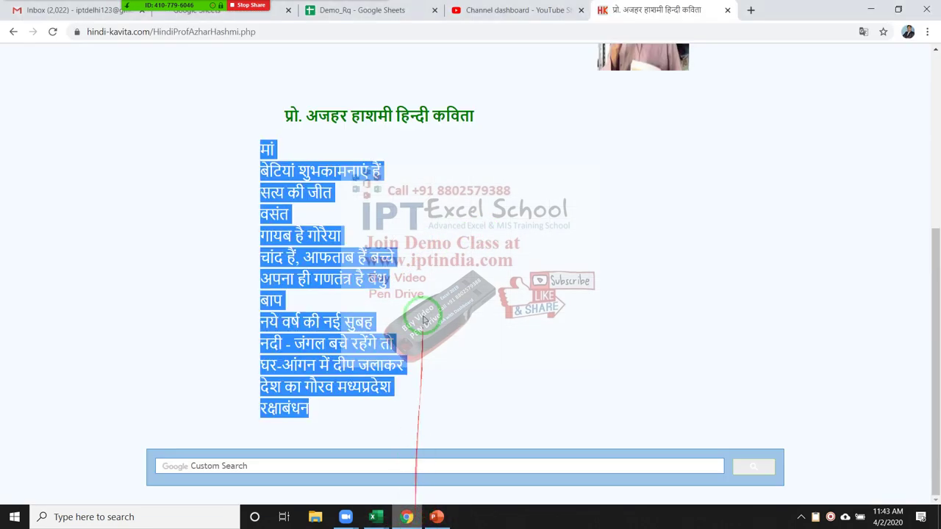
scroll(437, 345, "up", 4)
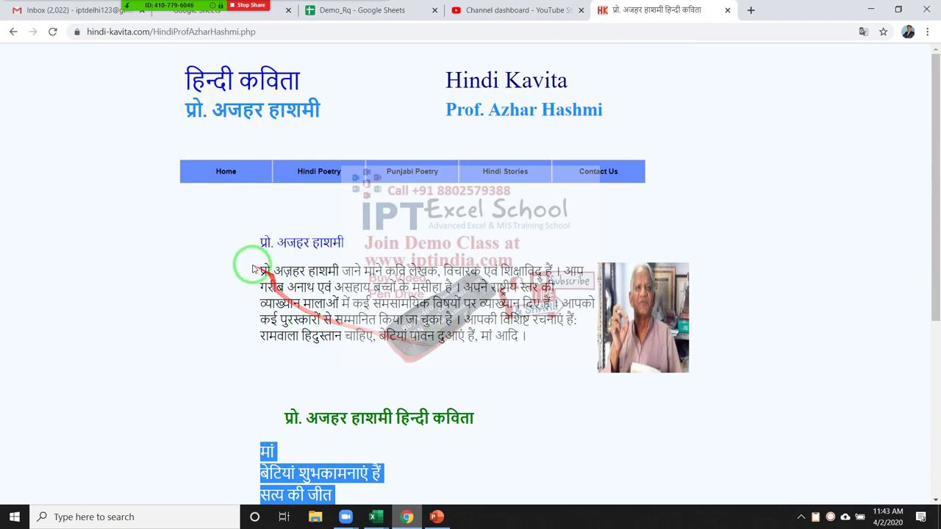
left_click_drag(252, 269, 532, 353)
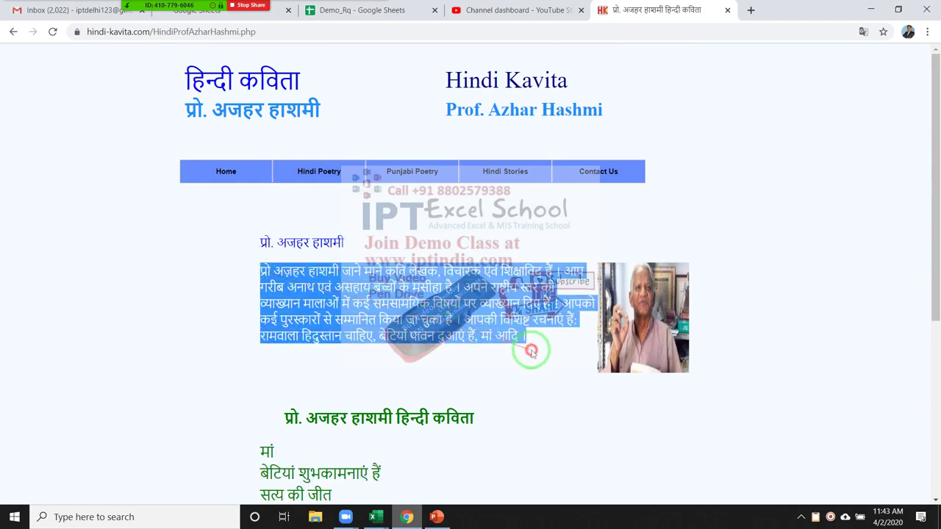
key("ctrl+c")
key("alt+Tab")
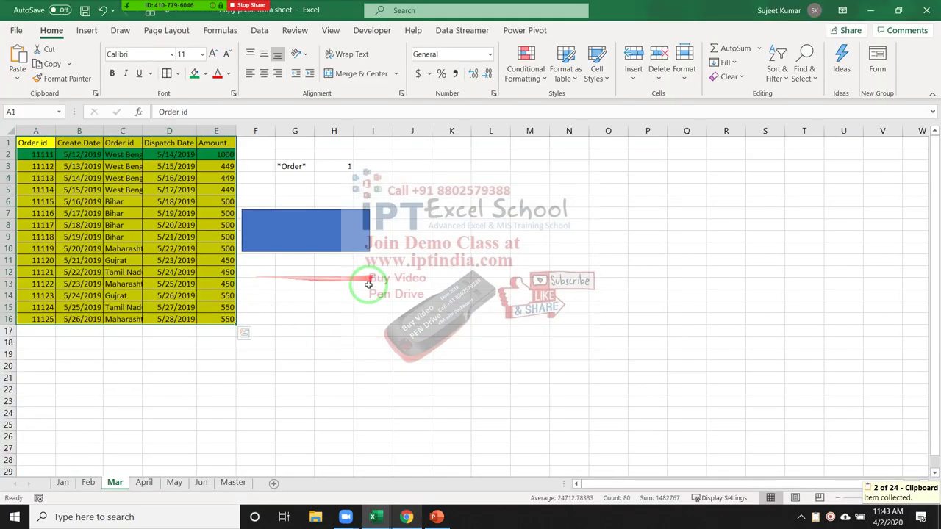
key("alt+Tab")
key("Tab")
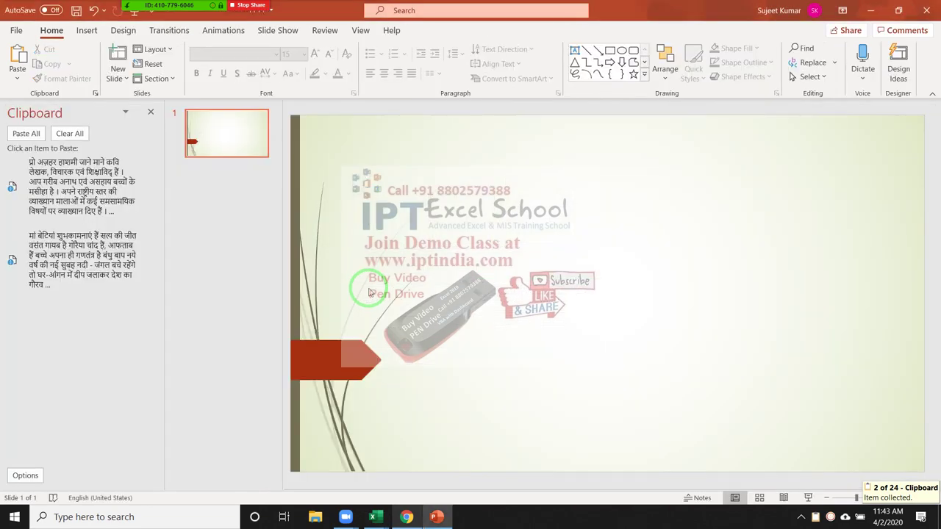
- Paste the introduction paragraph onto the slide, then close the Hindi Kavita page in Chrome
key("ctrl+v")
left_click(490, 371)
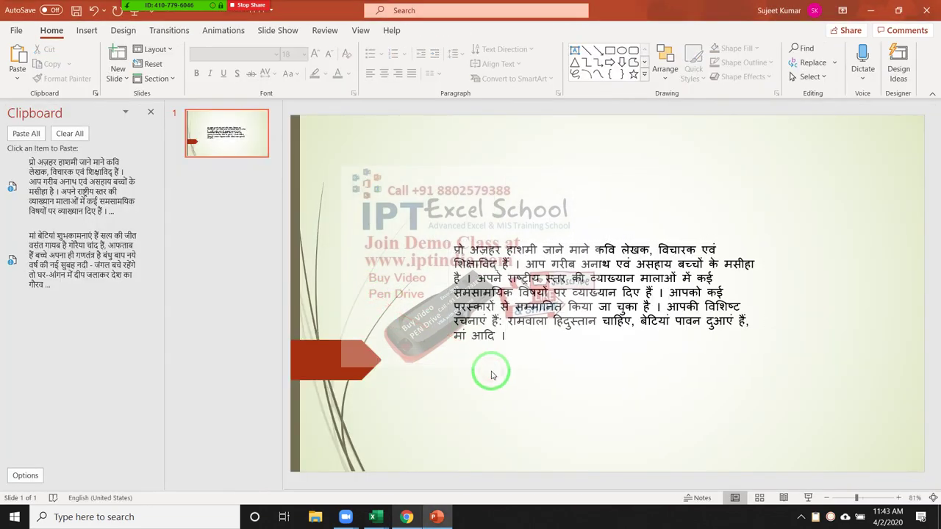
key("alt+Tab")
key("alt+Tab")
key("Tab")
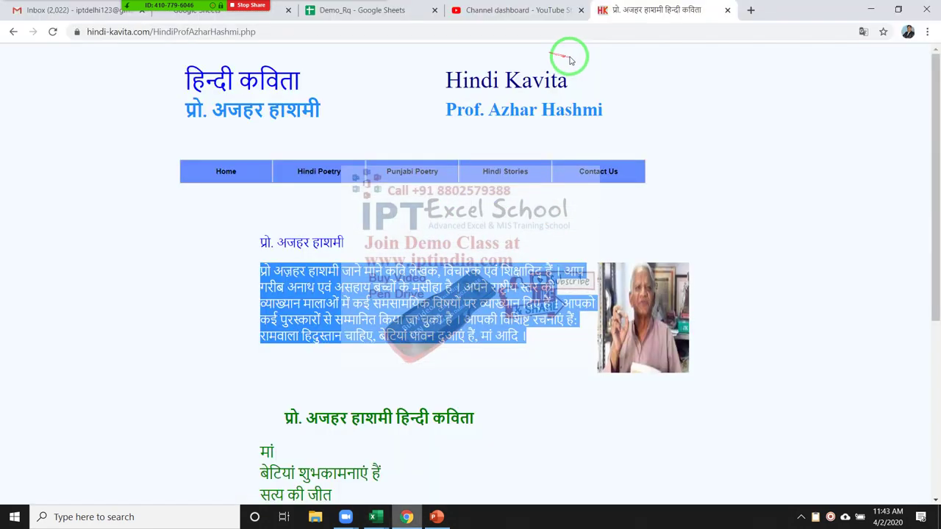
left_click(732, 16)
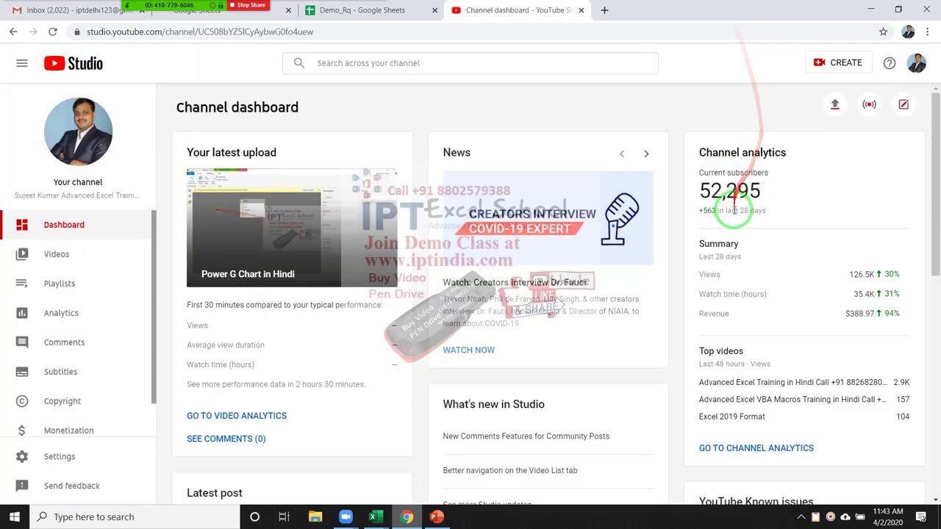
- Back in PowerPoint, delete the pasted Hindi paragraph text box
key("alt+Tab")
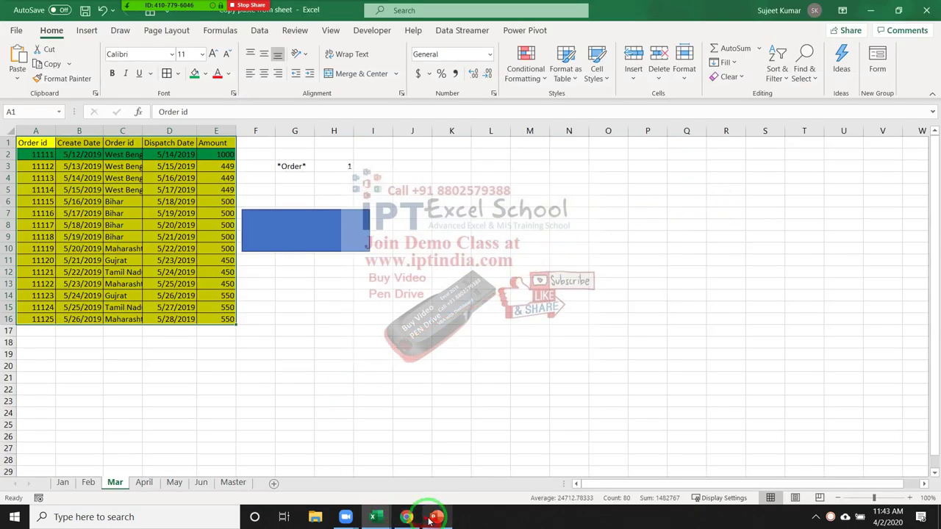
left_click(435, 517)
left_click(486, 355)
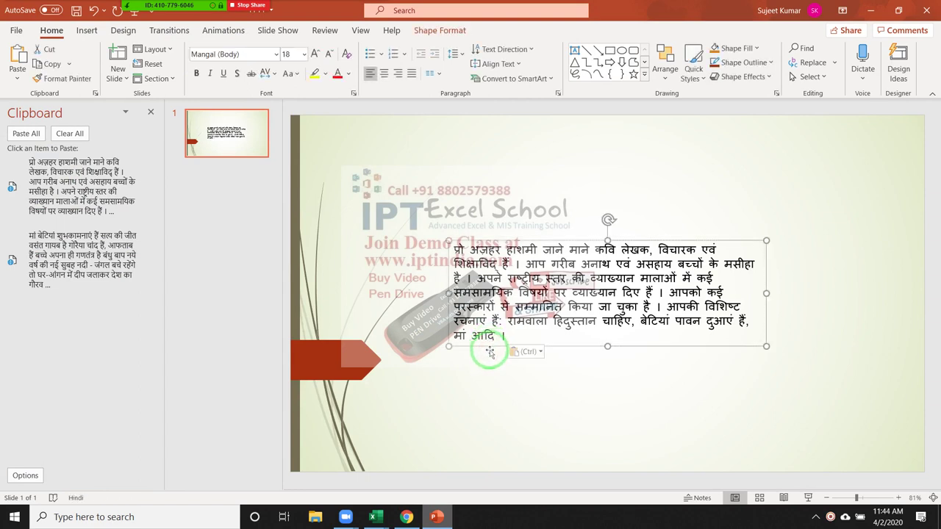
key("Delete")
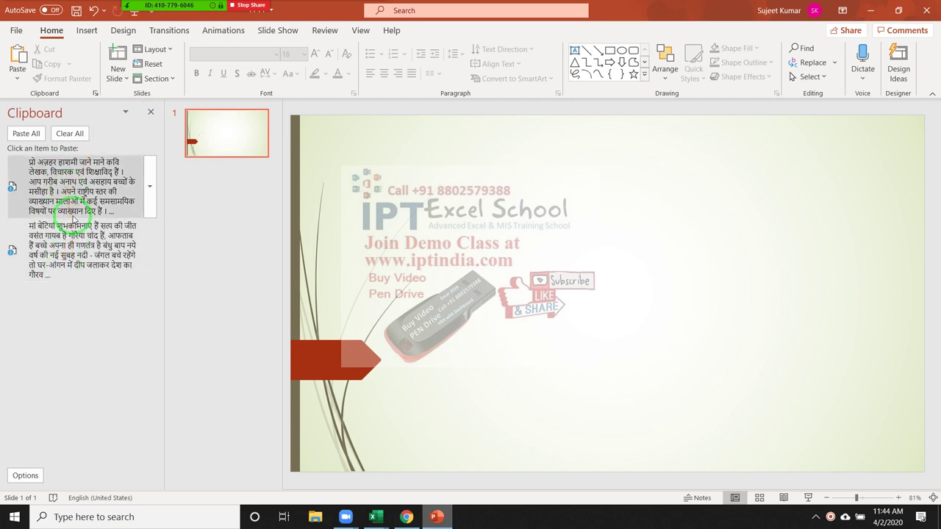
- Paste the poem list from the Clipboard, position it, then clear and close the Clipboard
left_click(71, 245)
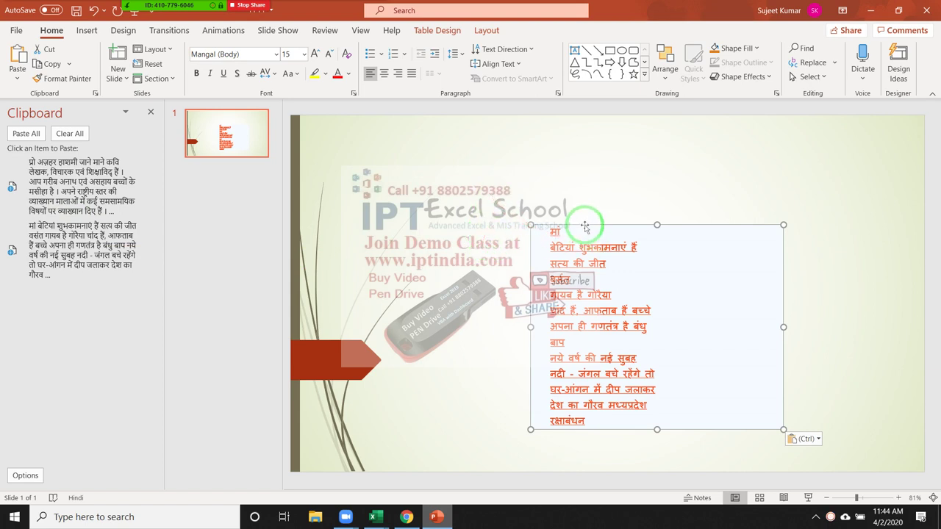
left_click_drag(585, 227, 536, 194)
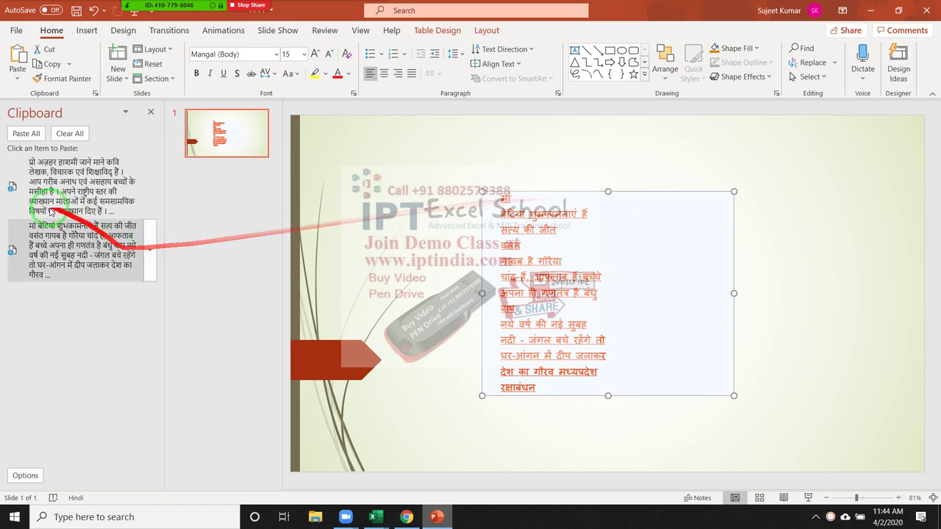
left_click(69, 137)
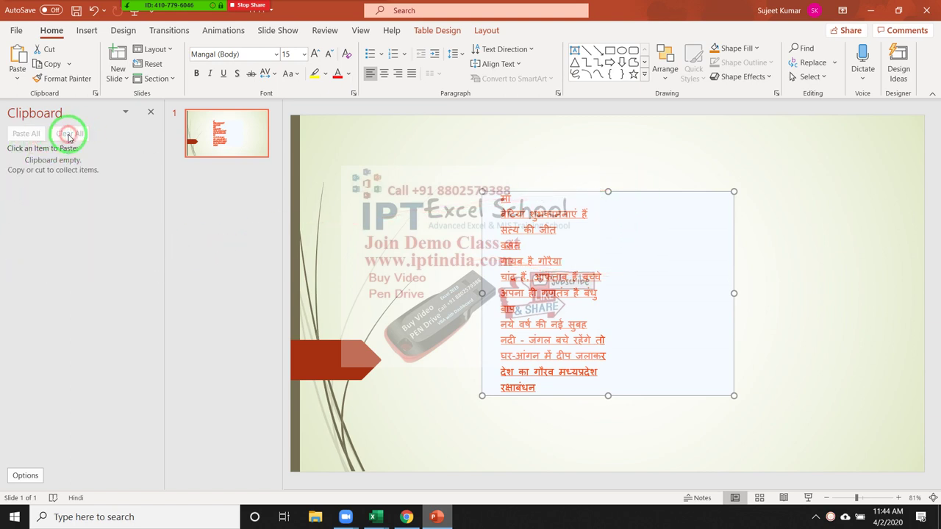
left_click(152, 114)
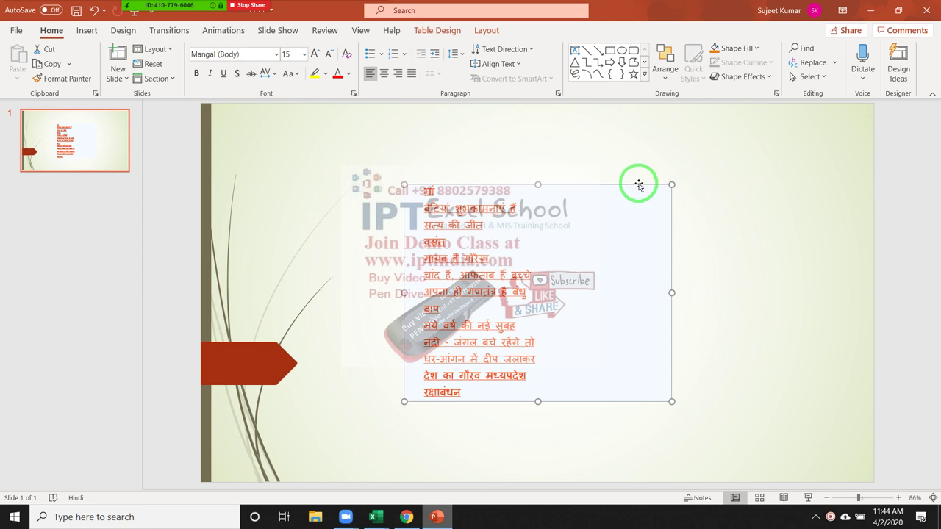
left_click(64, 71)
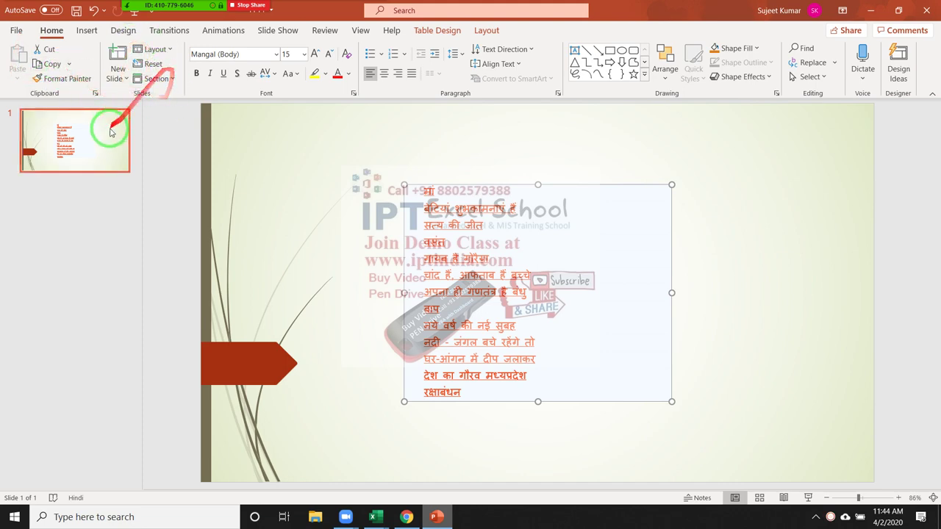
left_click(342, 120)
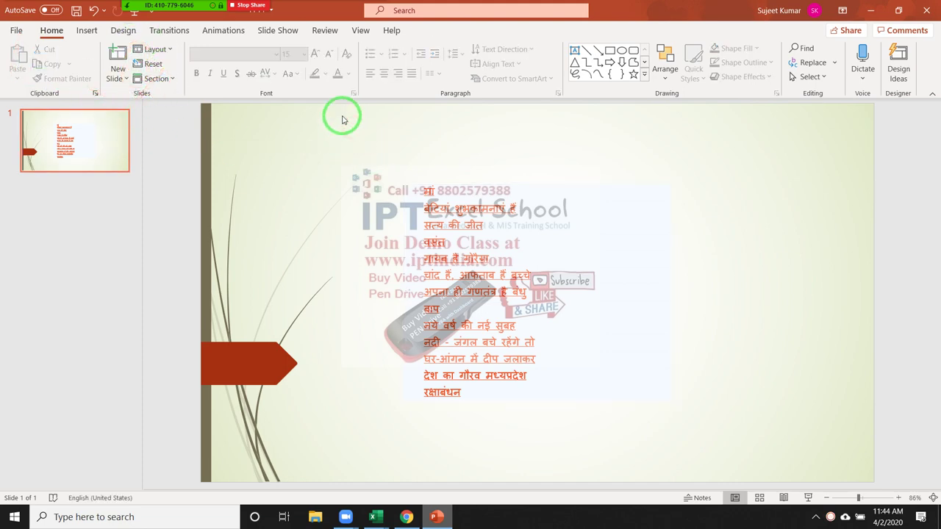